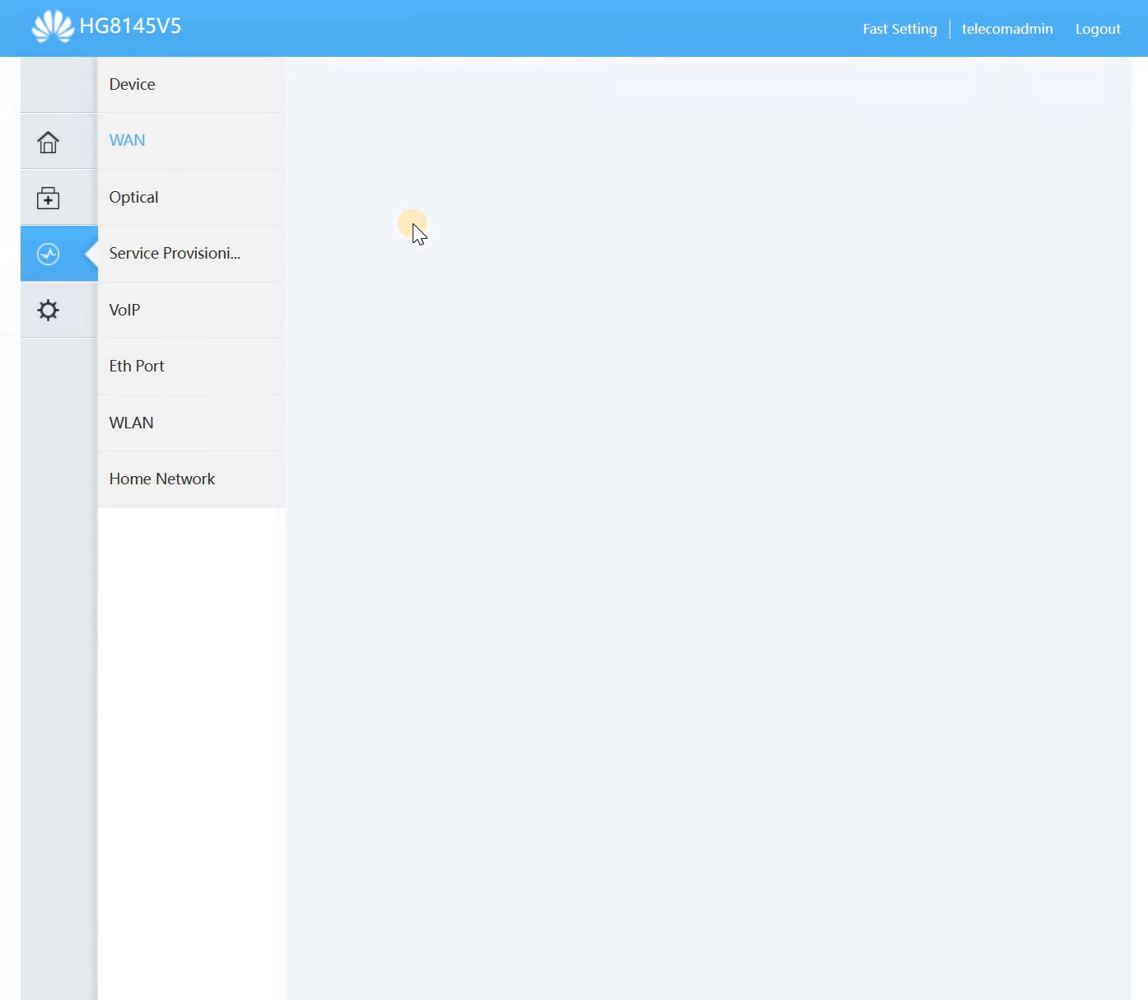
- Review the 2_INTERNET_R_VID_20 connection's WAN details and settings, then go back to WAN status
left_click(444, 264)
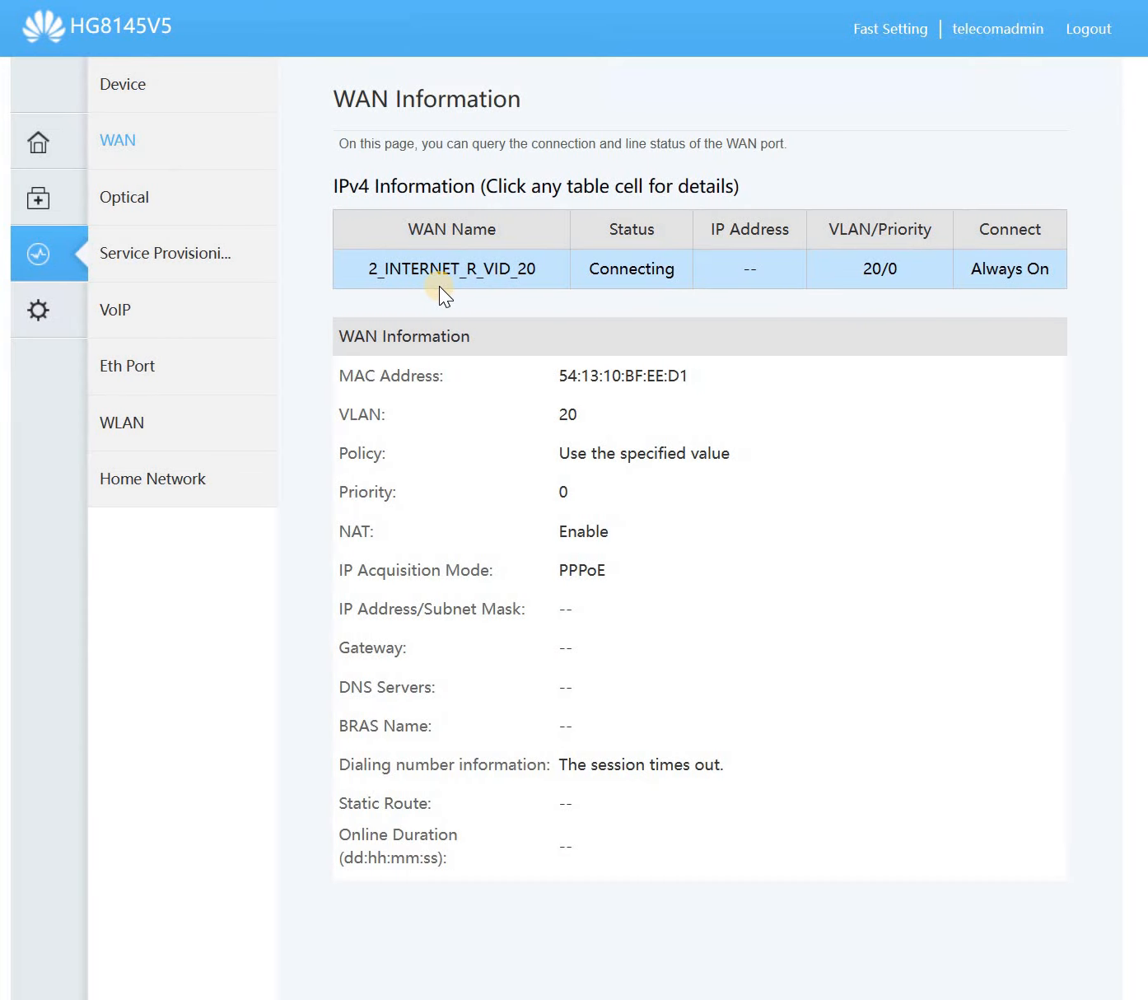
left_click(32, 312)
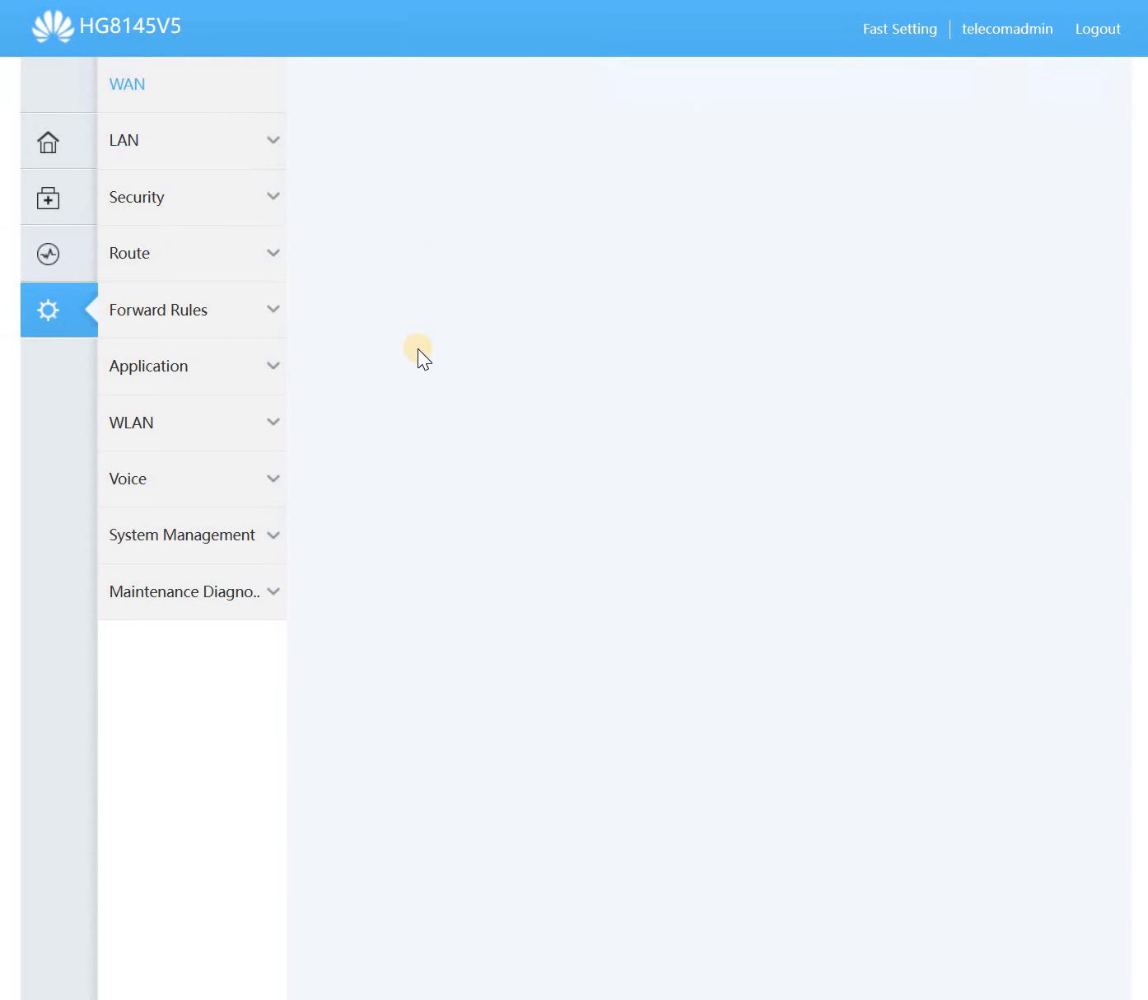
left_click(356, 292)
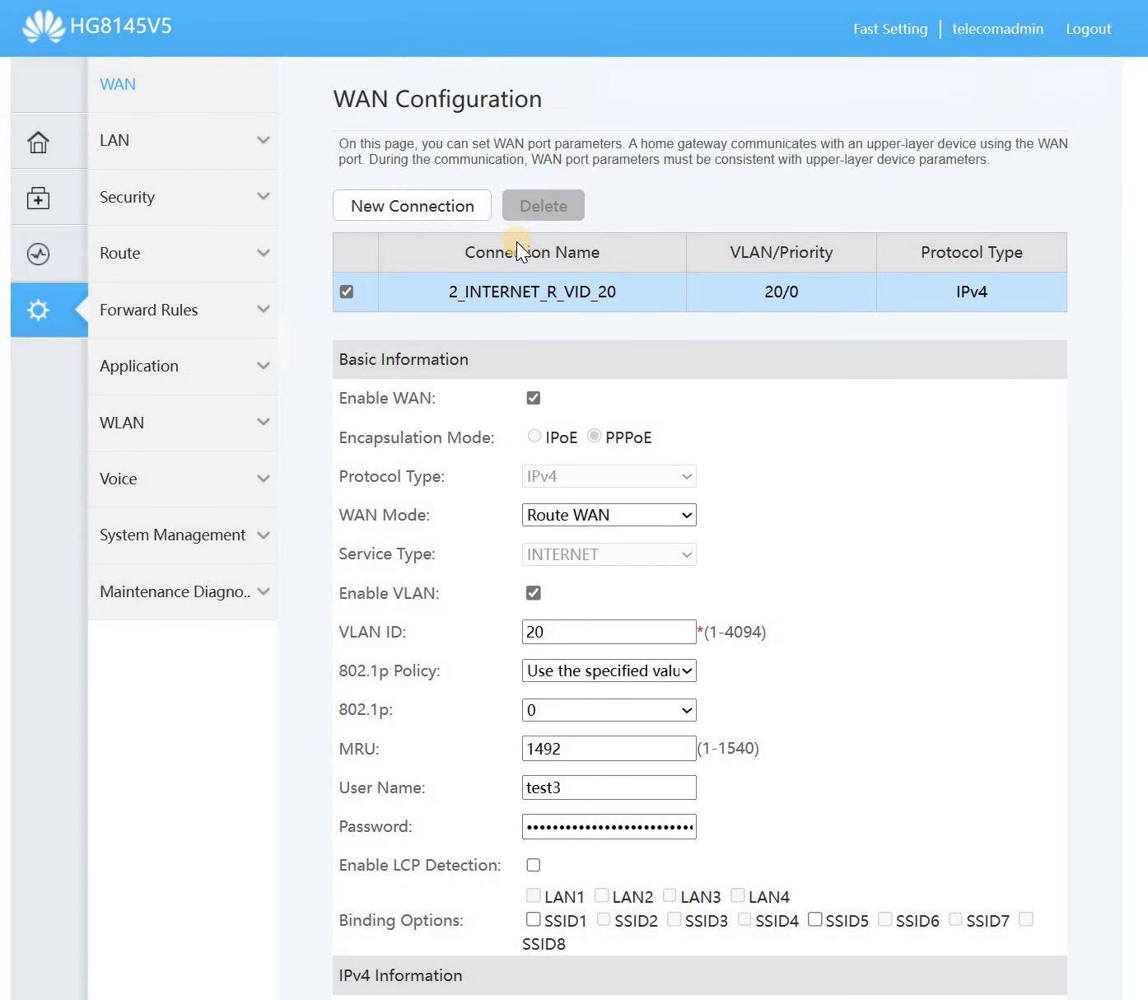
left_click(70, 256)
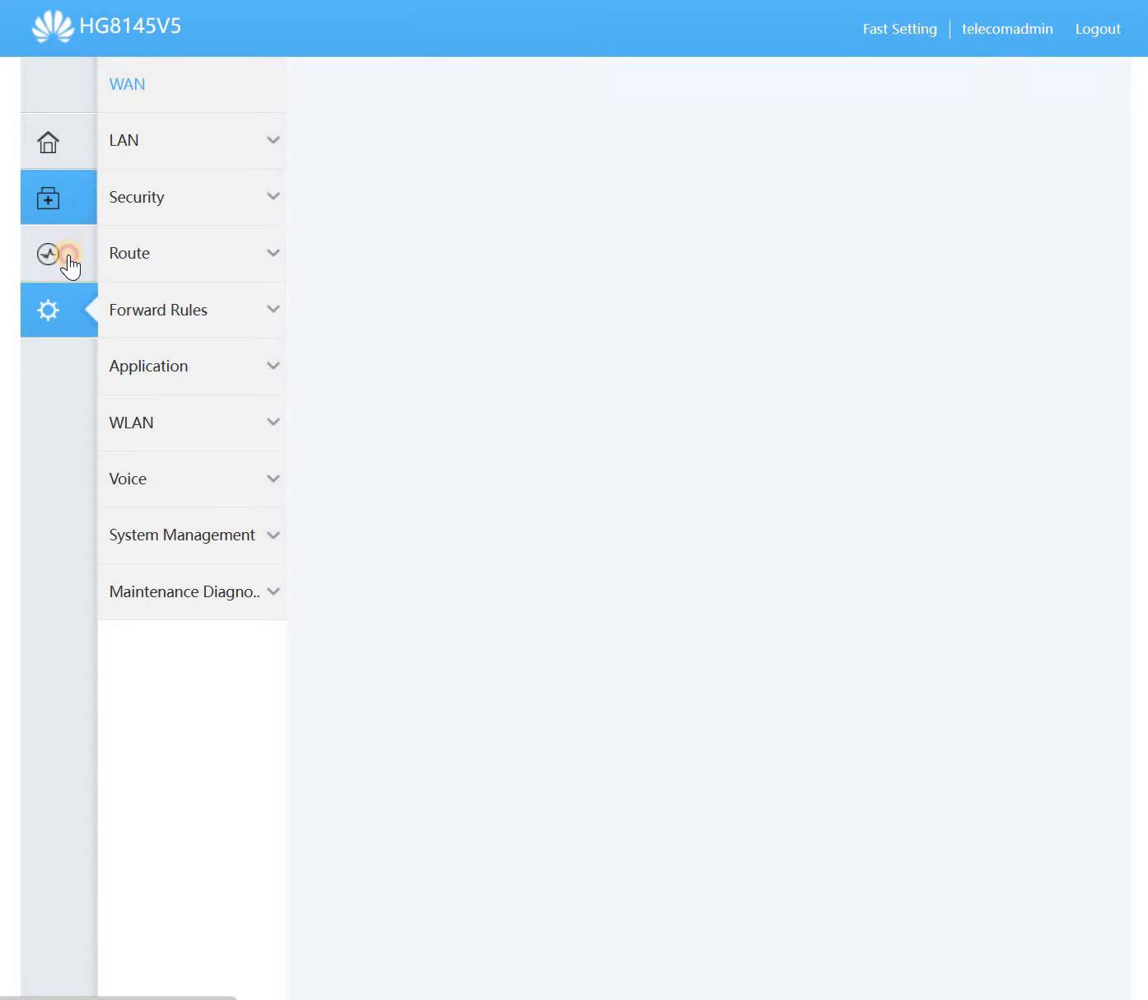
left_click(117, 141)
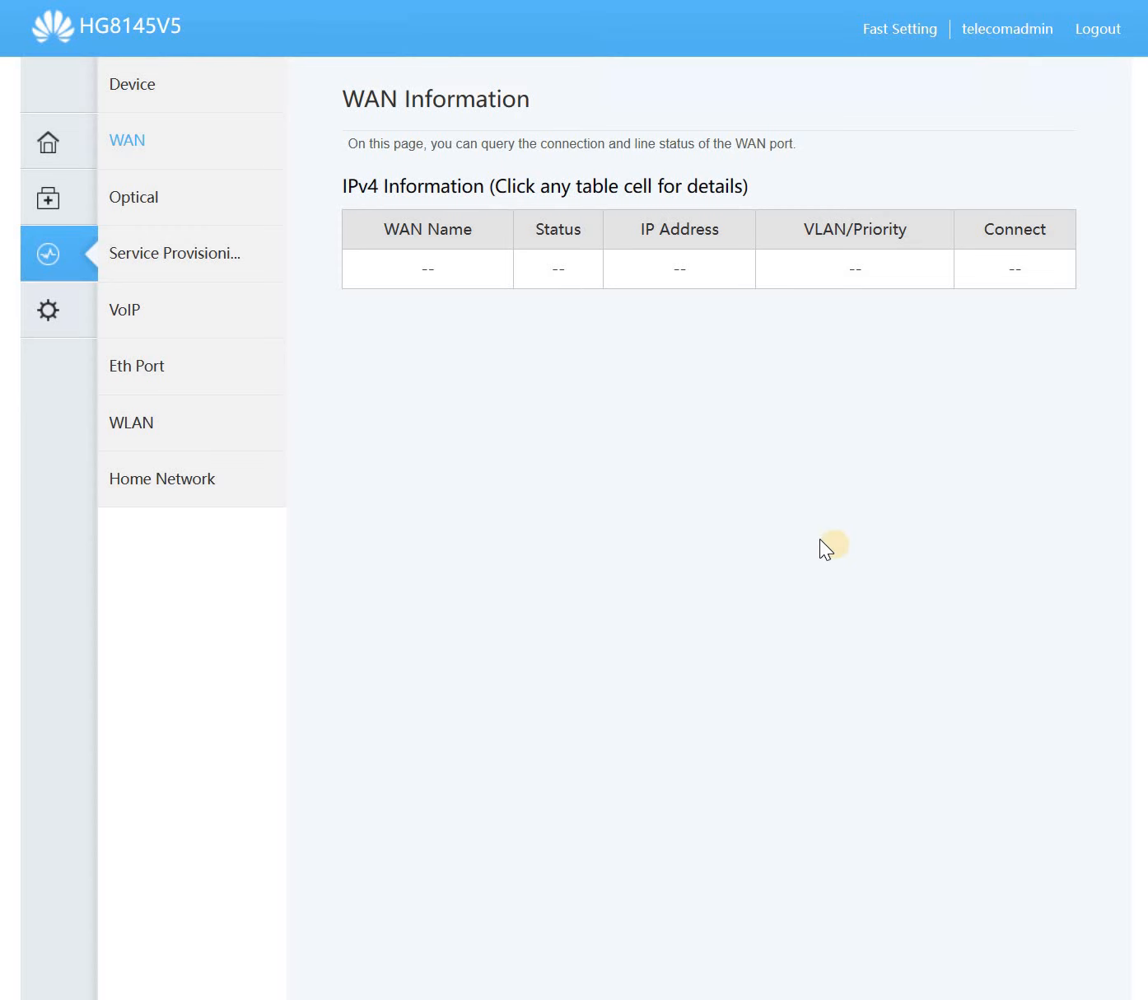
- Read the optical RX power and its reference range, then reload WAN status showing 1_TR069_R_VID_20 at 10.100.0.82
left_click(171, 87)
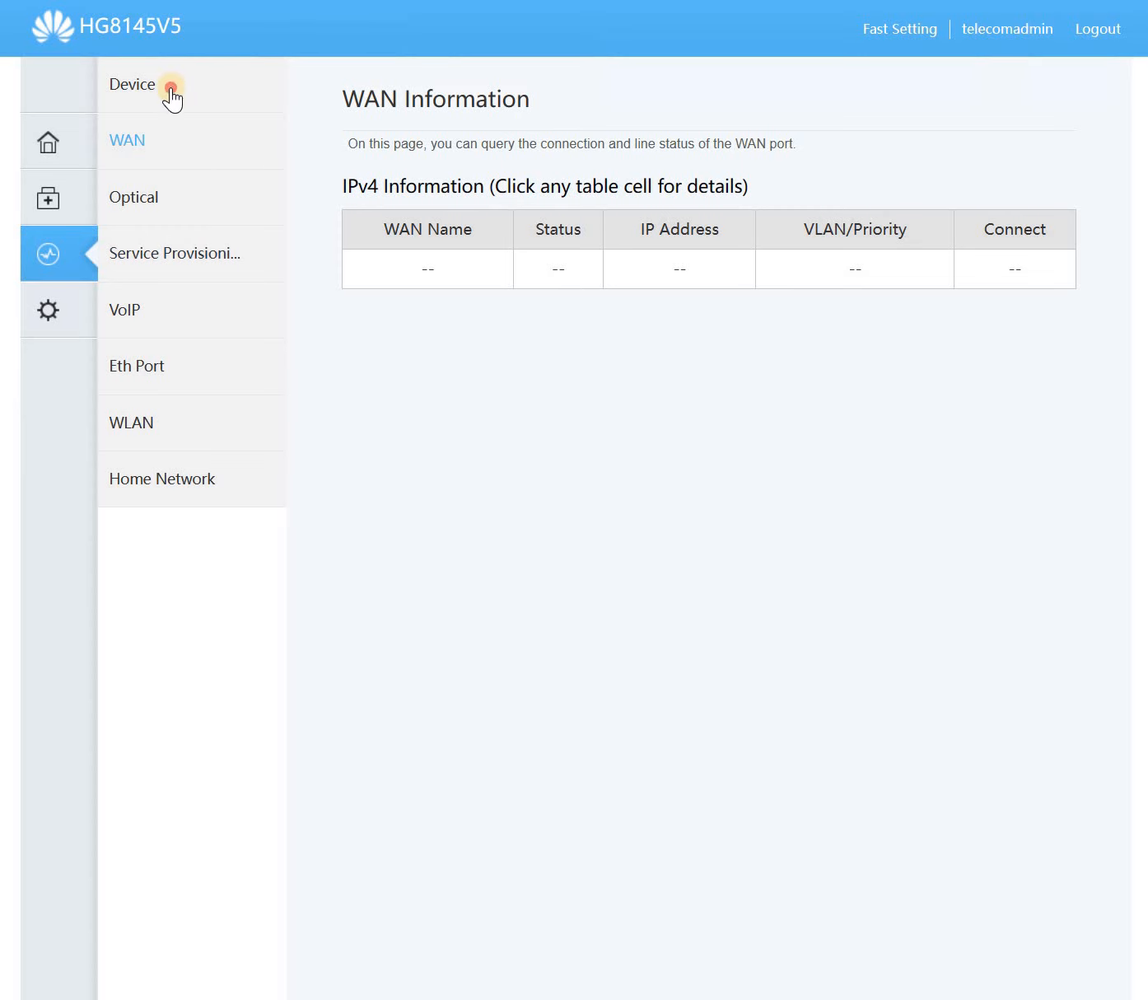
left_click(156, 144)
left_click(156, 187)
left_click_drag(741, 341, 992, 354)
left_click(993, 354)
triple_click(866, 350)
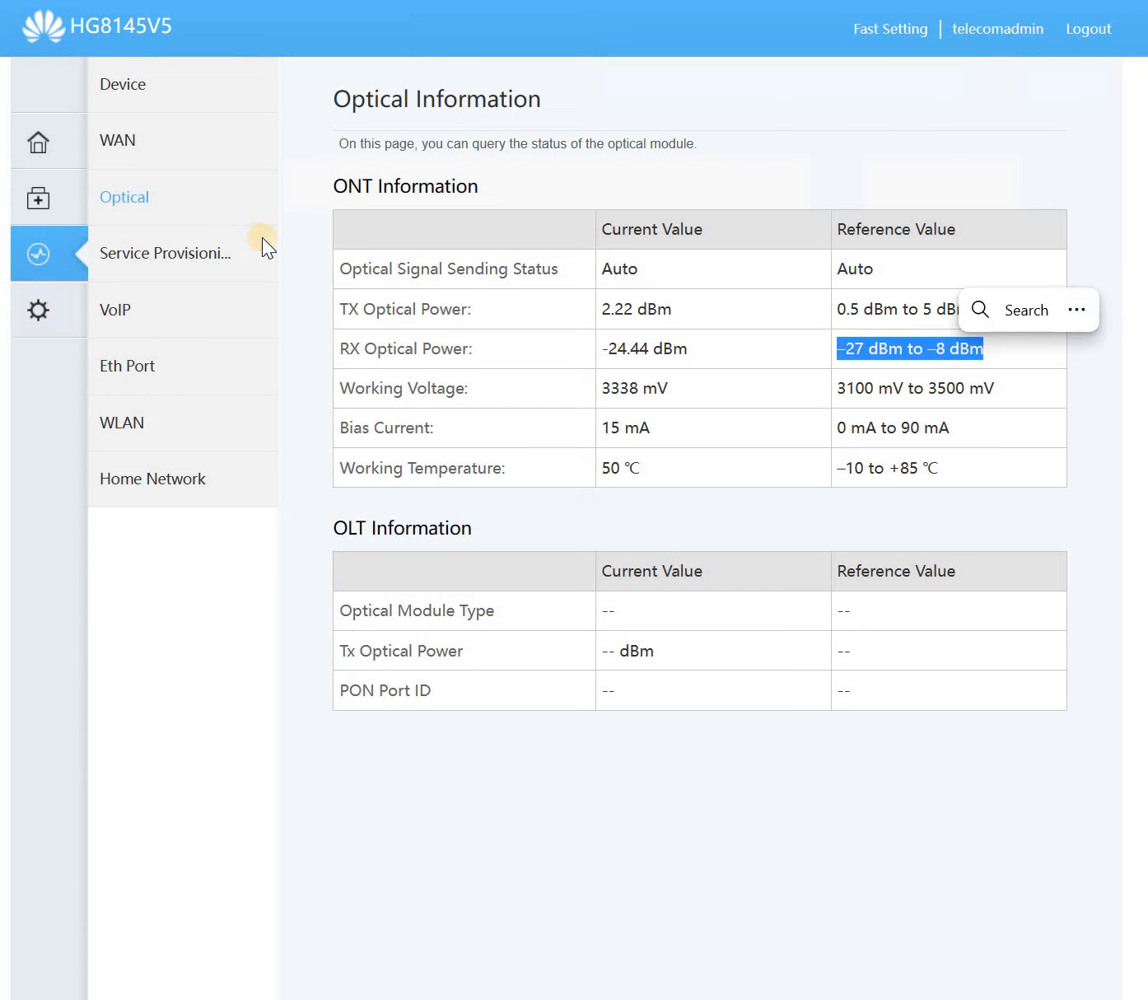
left_click(132, 140)
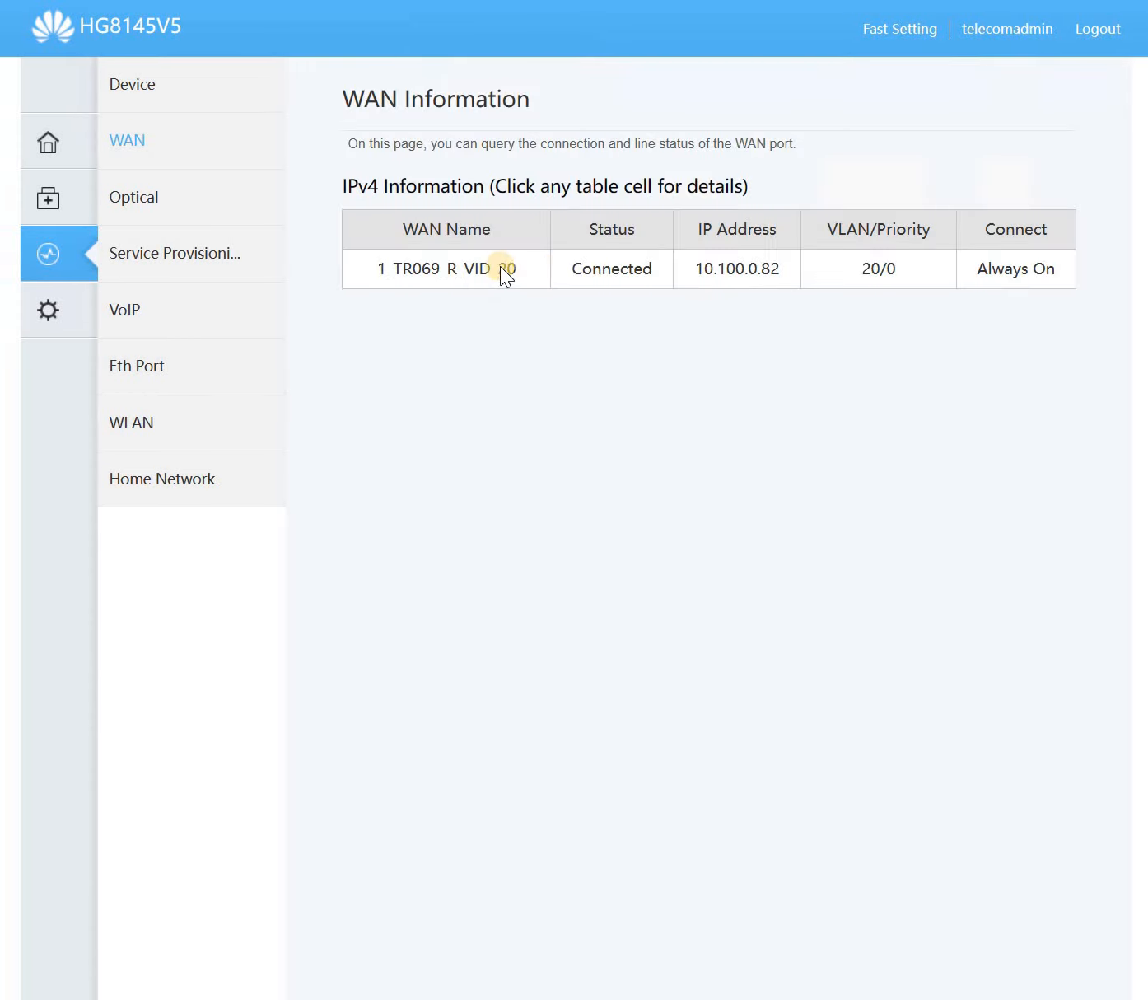
- Inspect 1_TR069_R_VID_20: Connected, 10.100.0.82, Always On, DHCP; then open Service Provisioning status
double_click(467, 268)
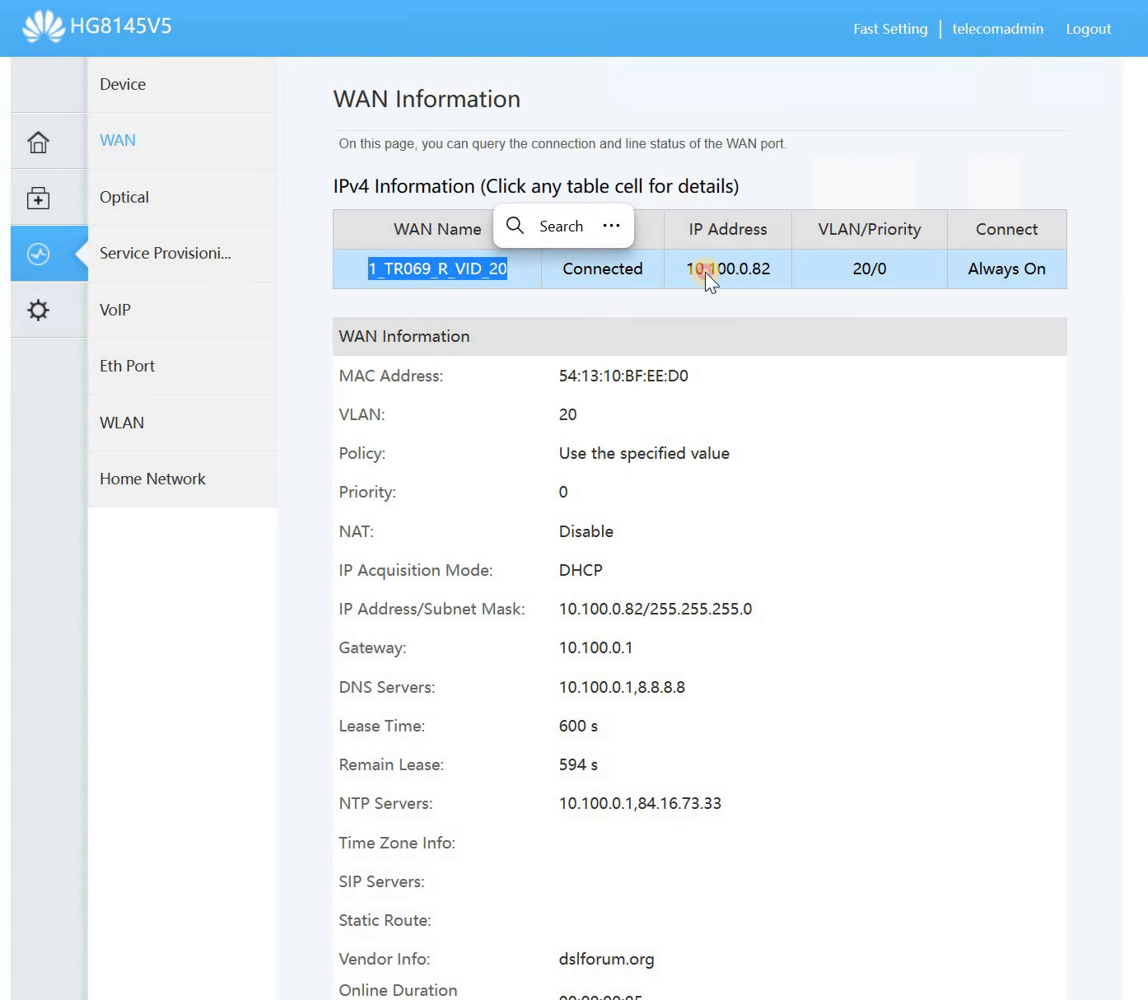
double_click(705, 270)
double_click(994, 268)
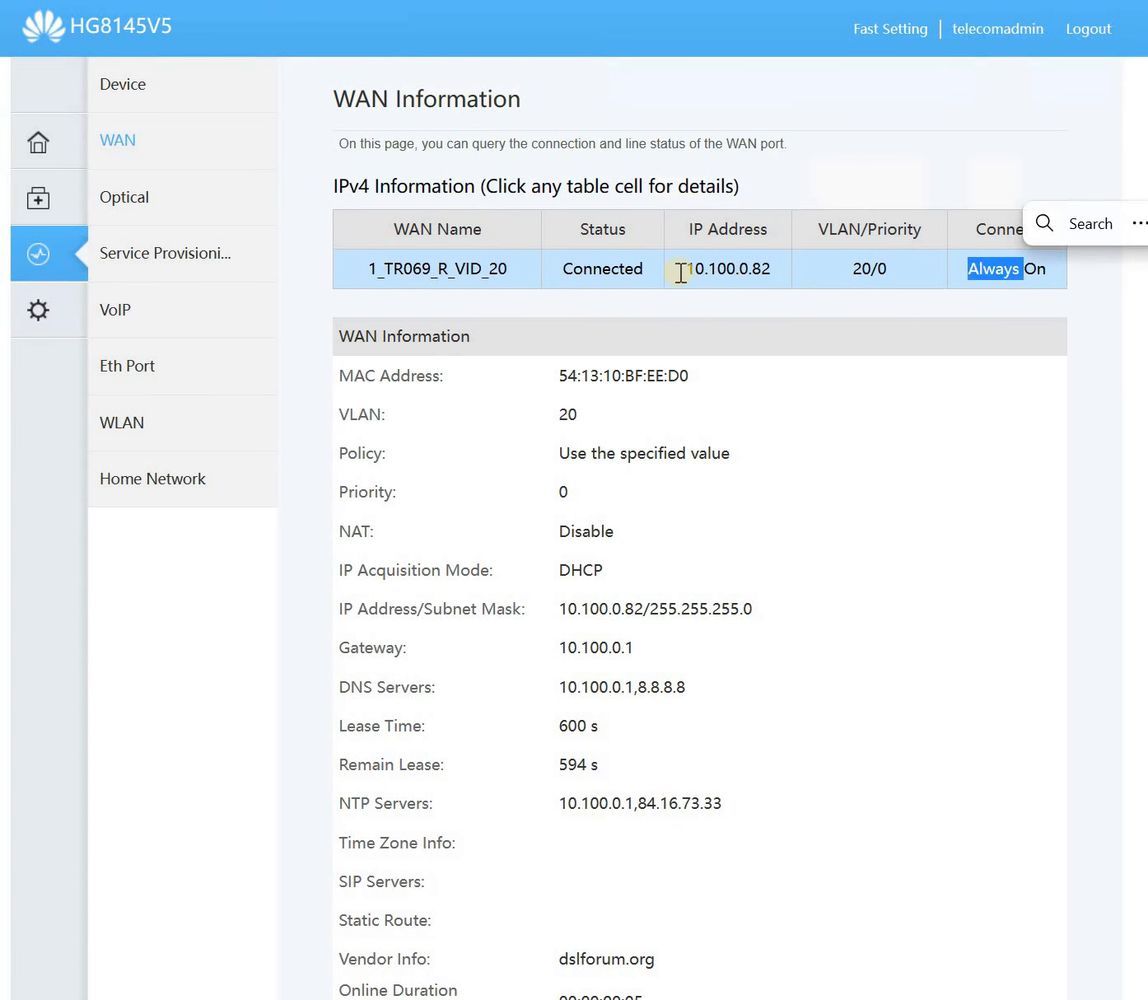
double_click(611, 269)
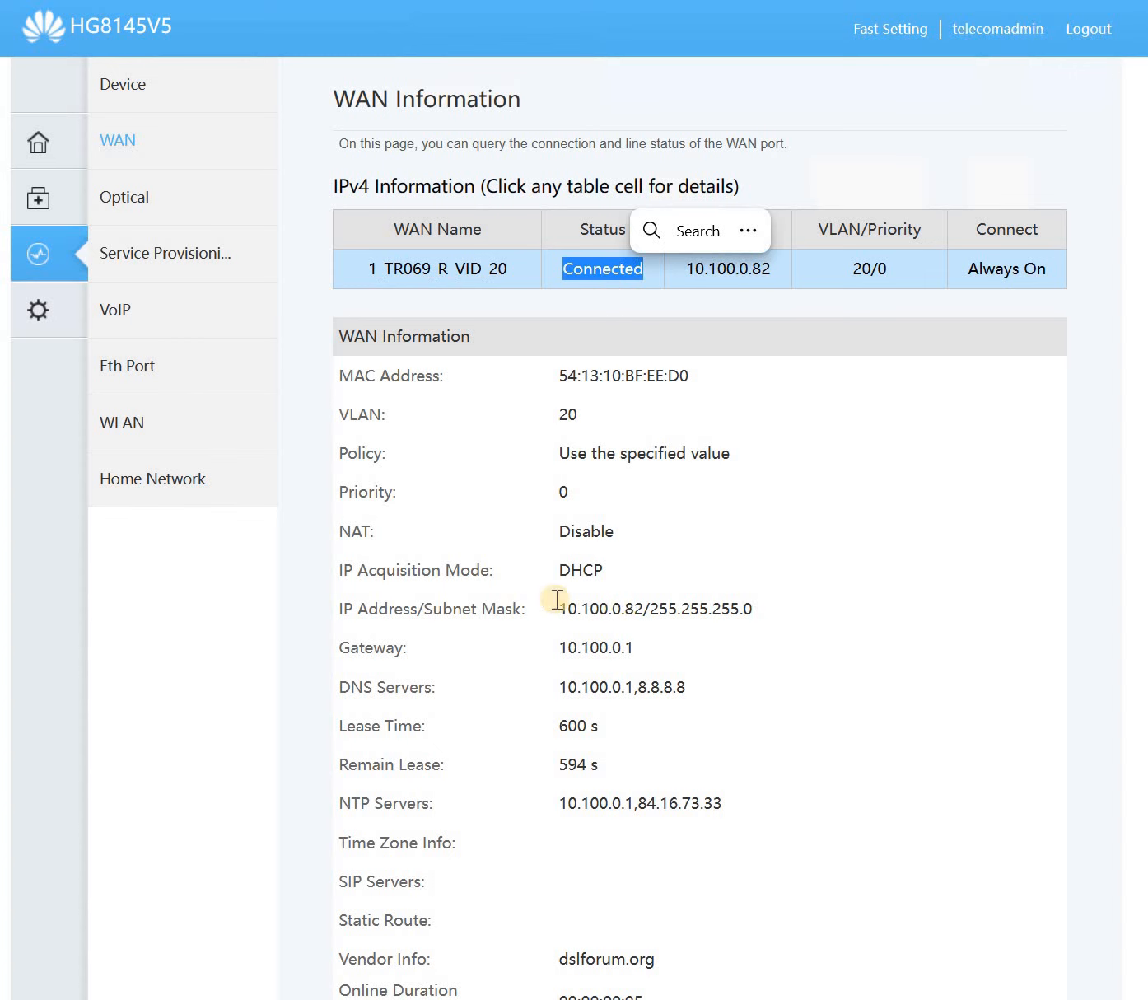
double_click(620, 580)
left_click(733, 624, "shift")
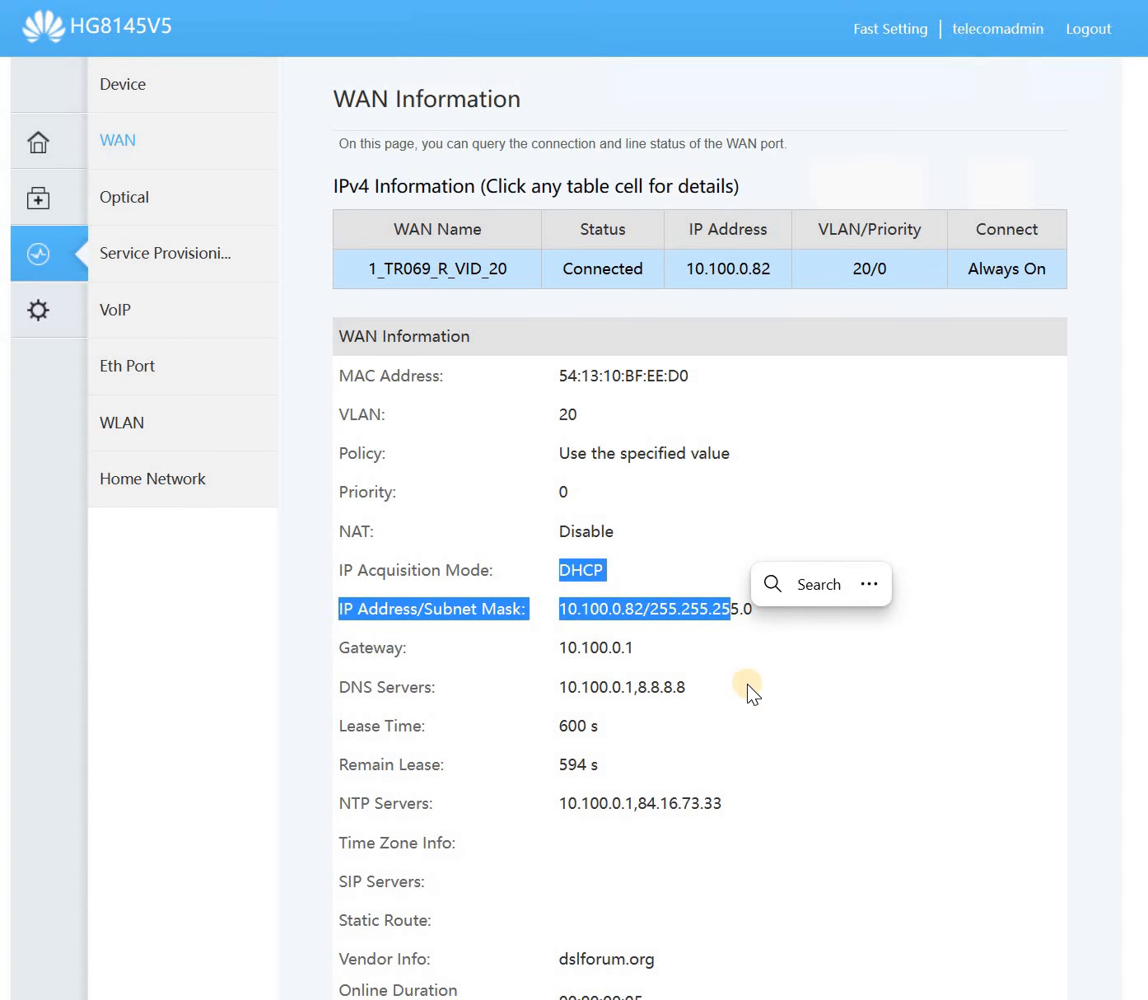
scroll(747, 684, "down", 4)
scroll(739, 674, "up", 5)
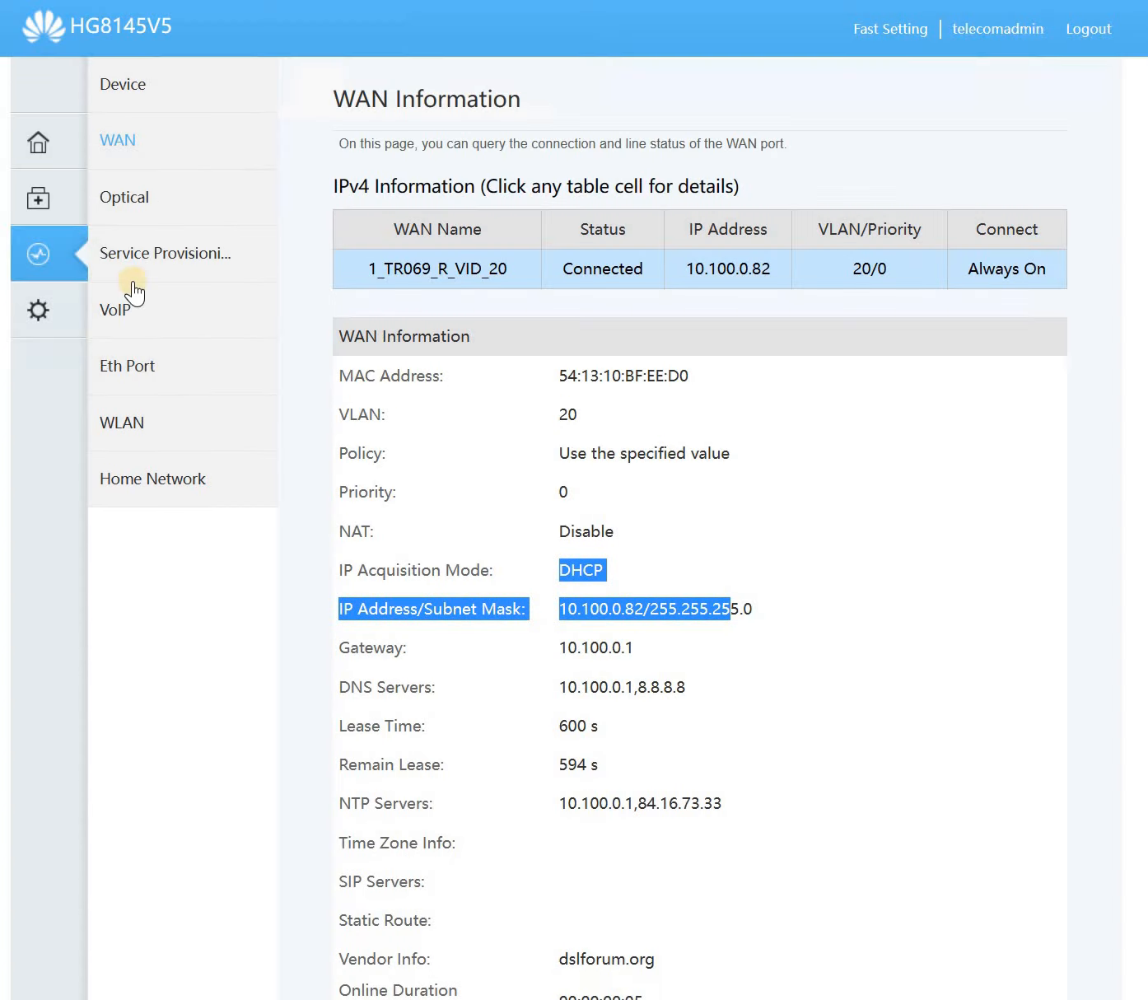
left_click(126, 202)
left_click(194, 262)
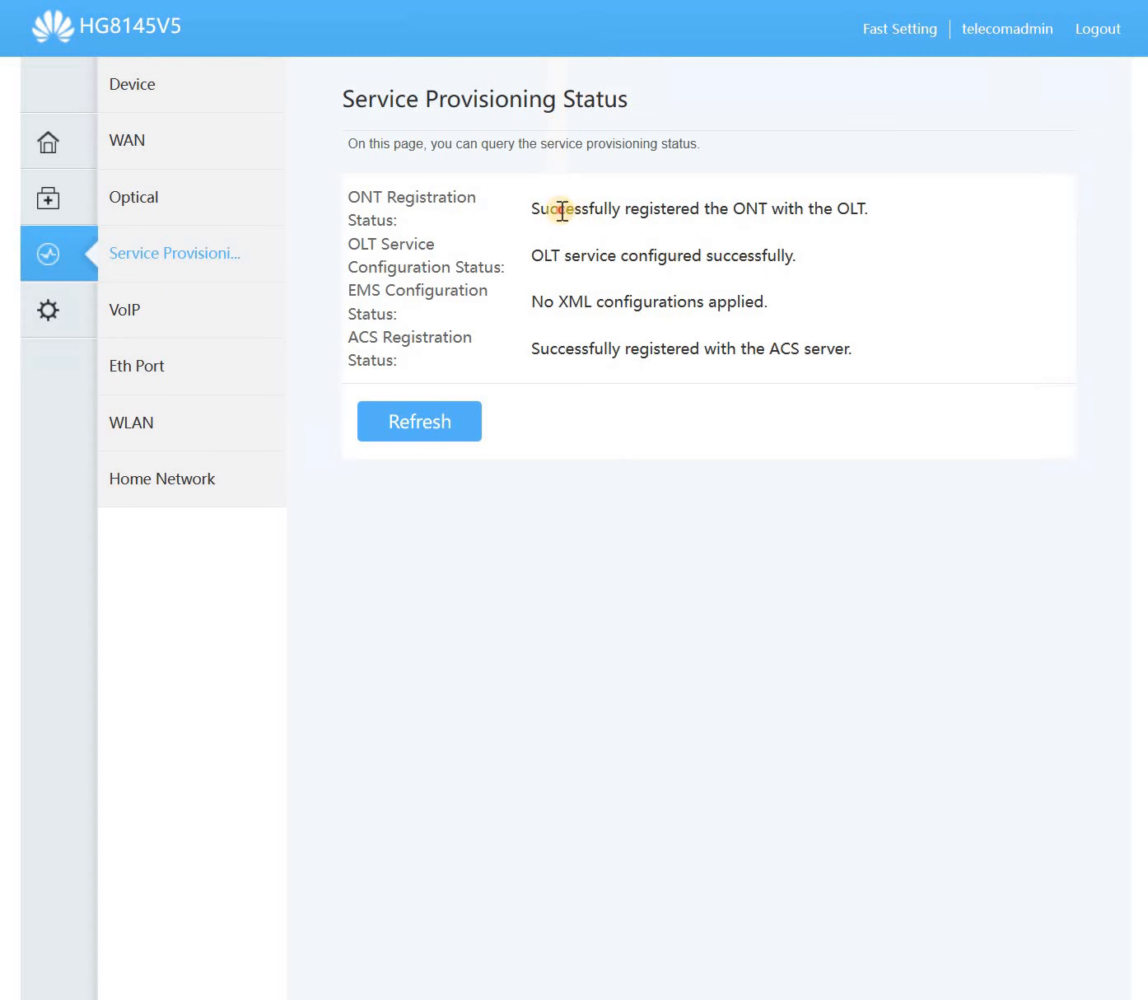
- Check the ONT, OLT service, EMS and ACS registration results, then bring up the VoIP status page
left_click_drag(841, 213, 863, 217)
left_click_drag(565, 256, 735, 260)
left_click_drag(543, 302, 740, 303)
left_click_drag(558, 352, 799, 350)
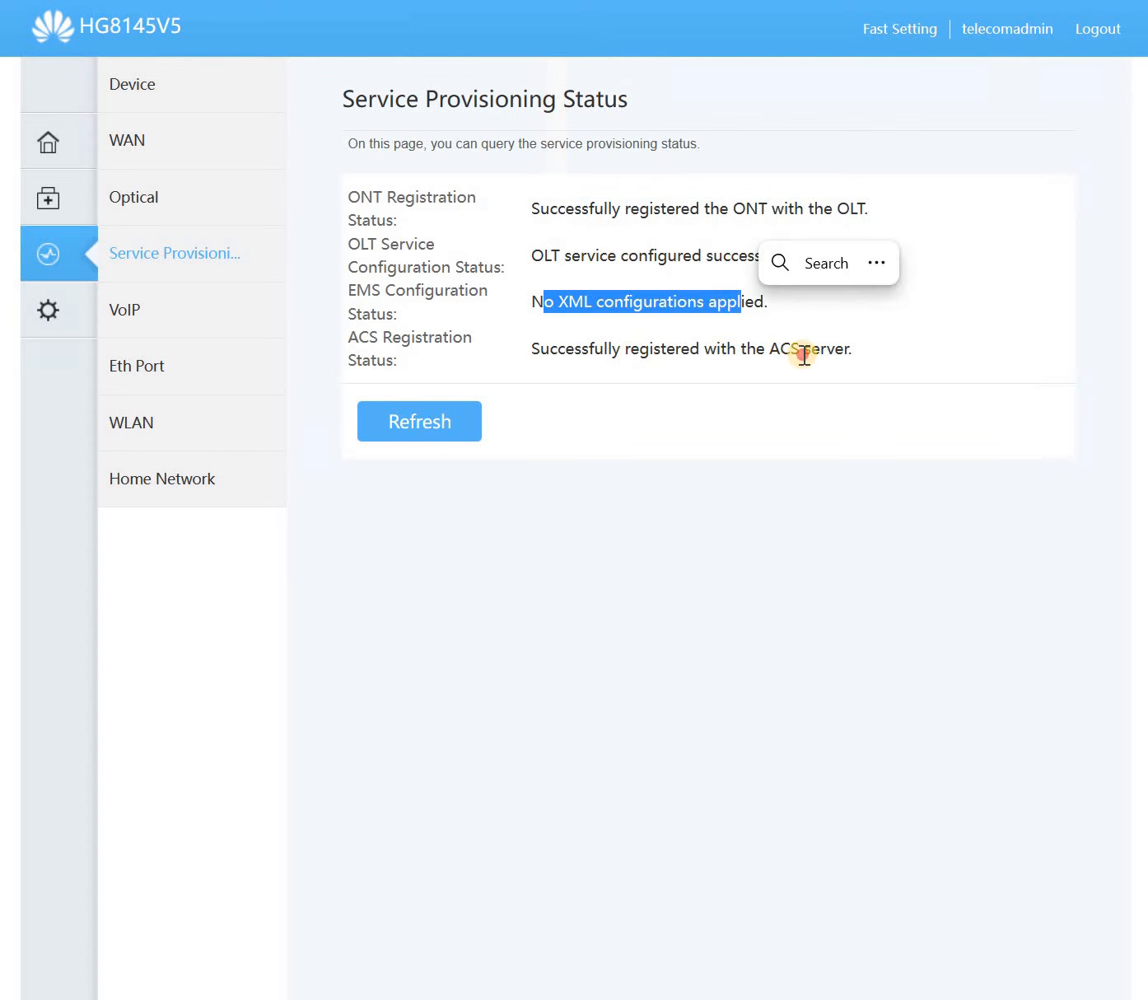
left_click(206, 322)
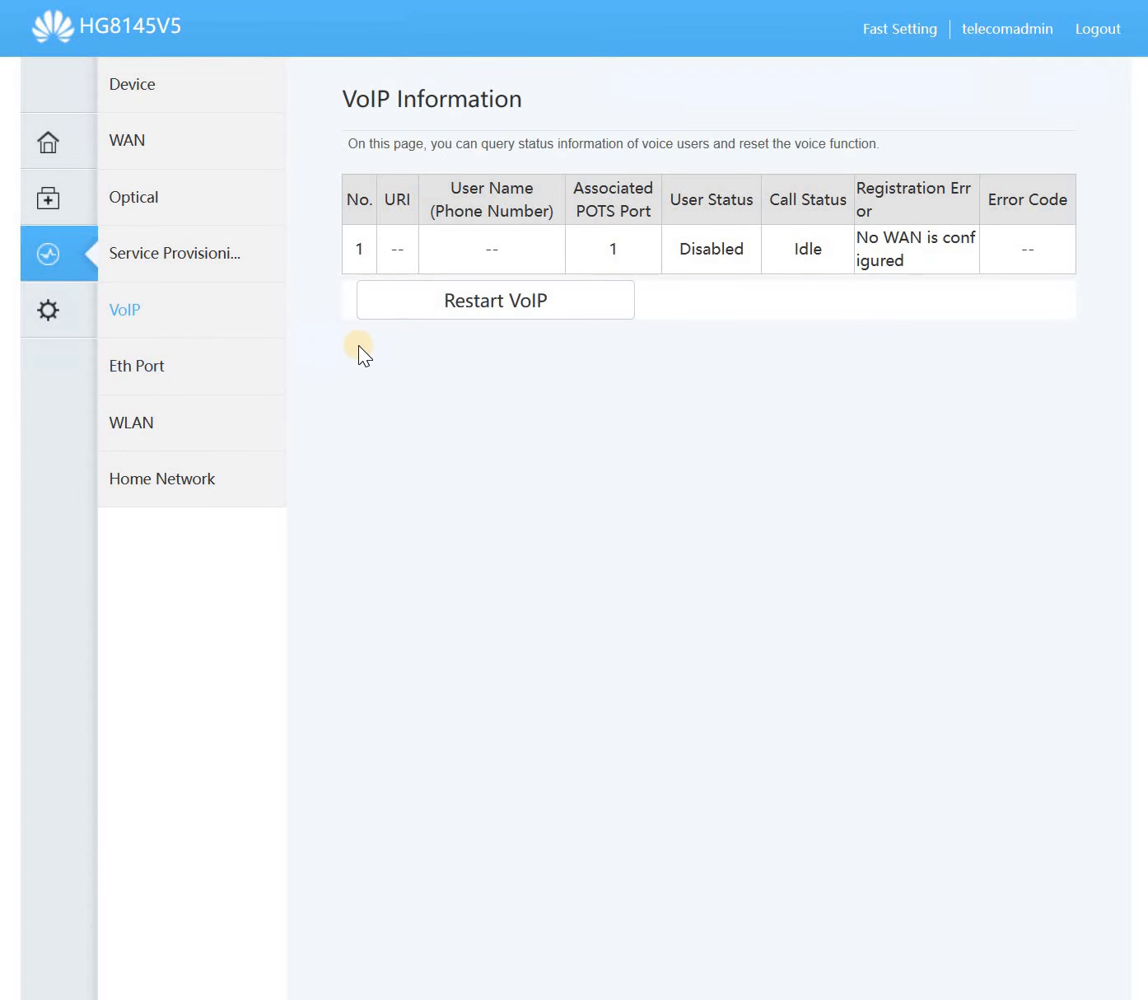
- Review port 4's received bytes and the WirelessNet WLAN status, then open Home Network Information
left_click(177, 363)
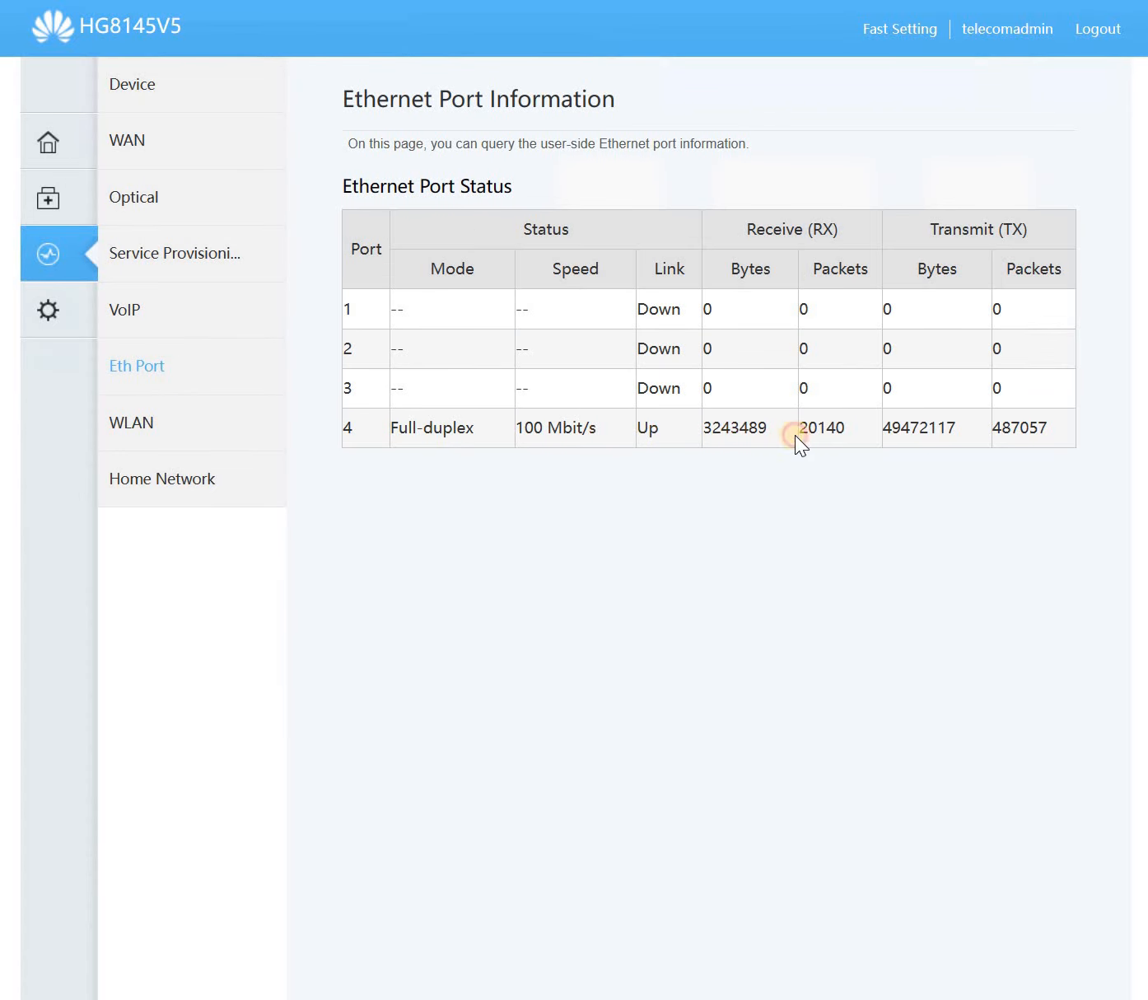
double_click(741, 427)
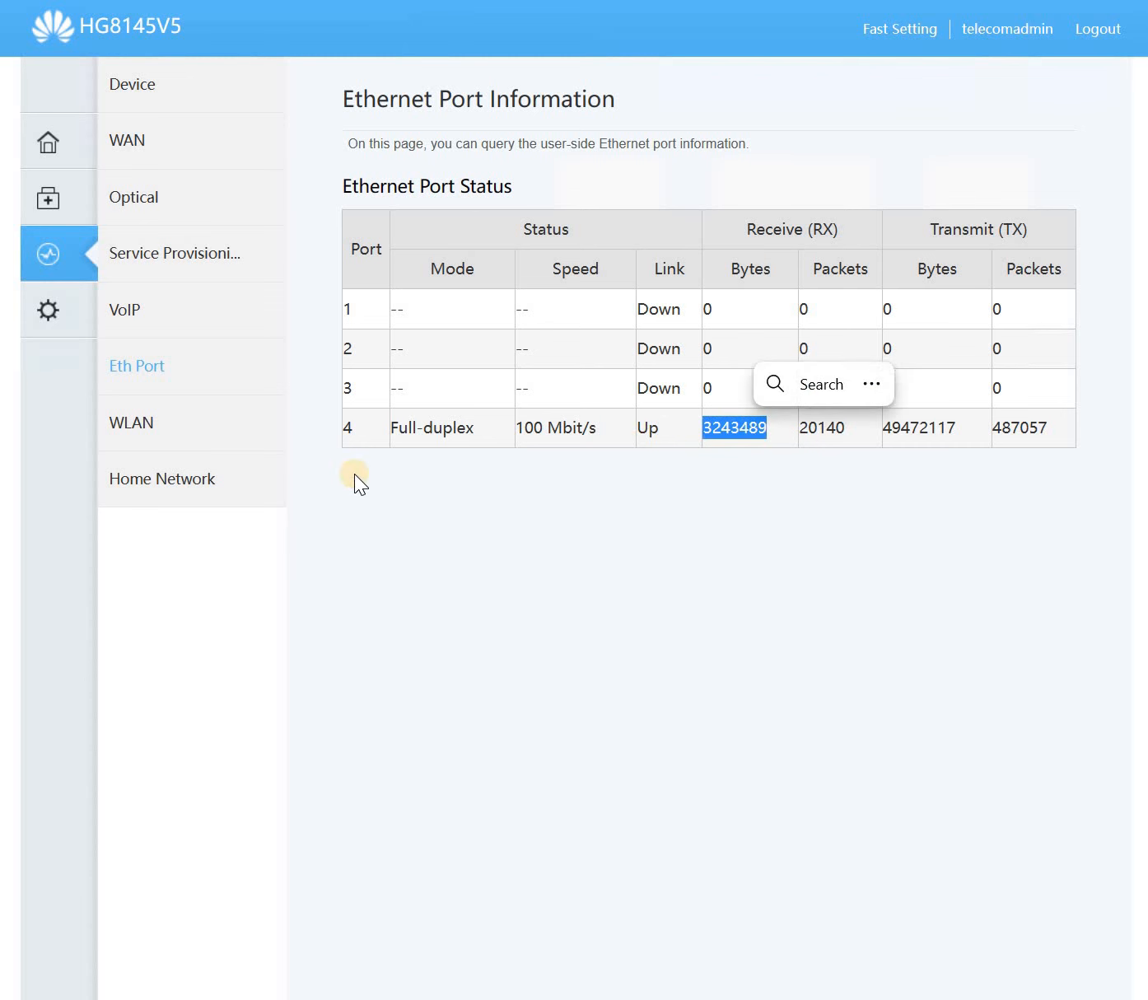
left_click(130, 427)
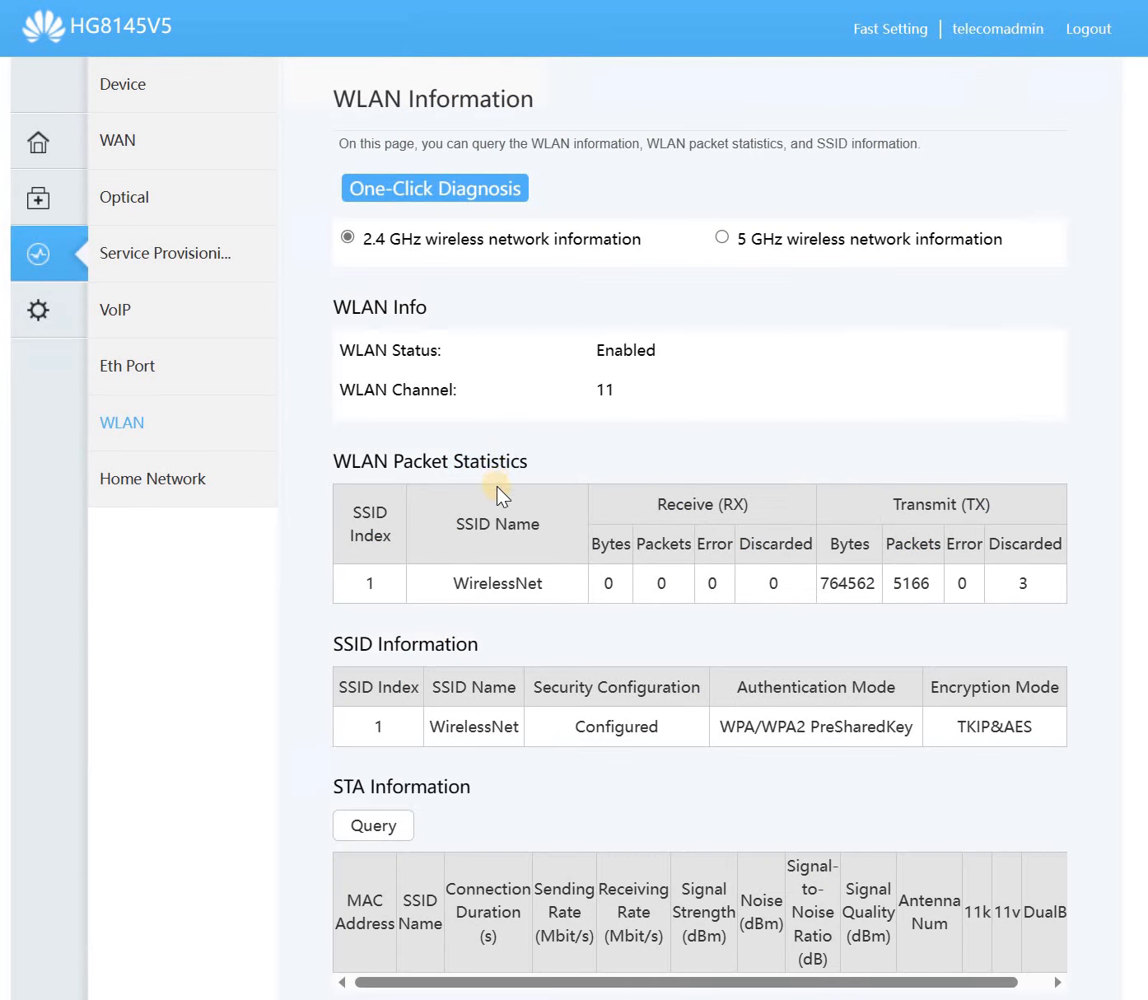
scroll(508, 538, "down", 2)
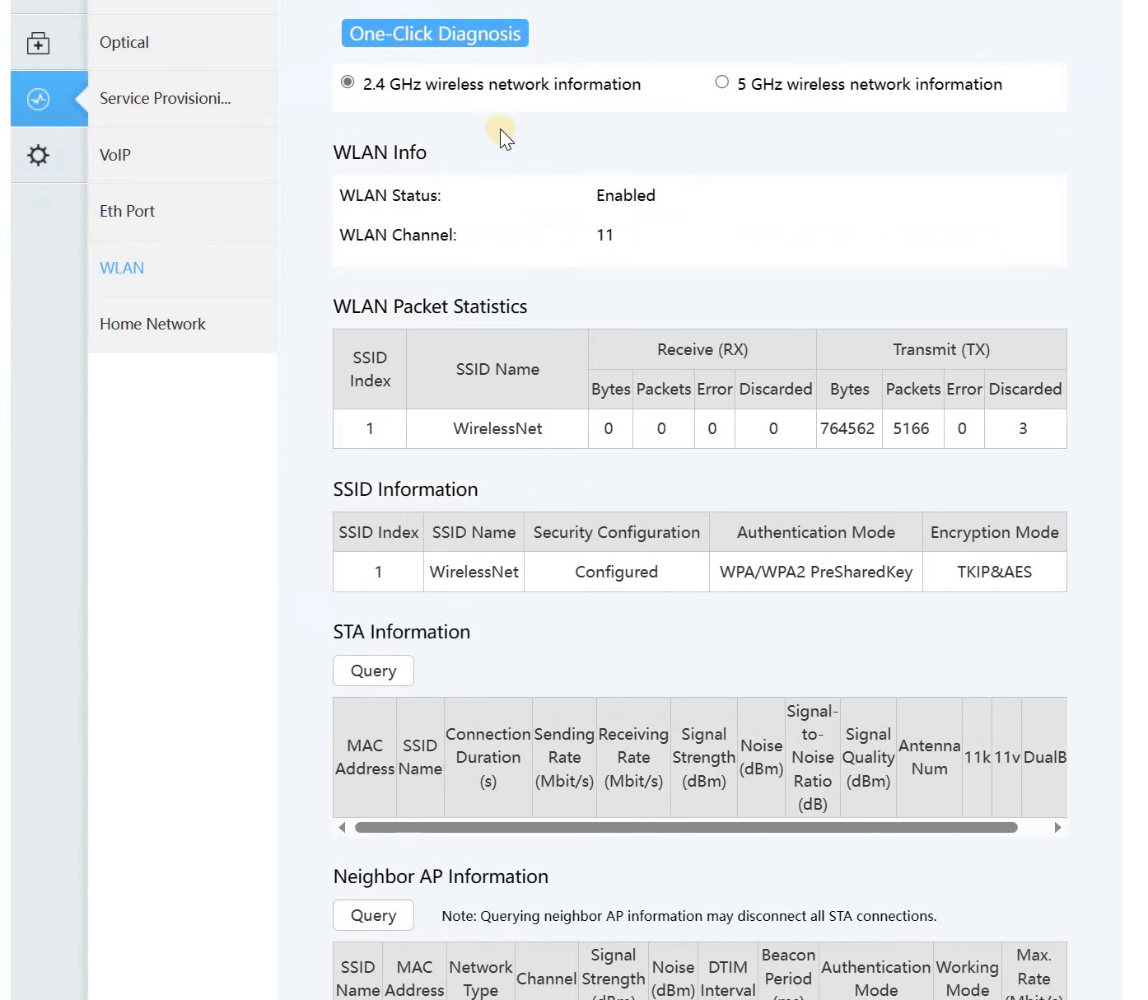
double_click(506, 427)
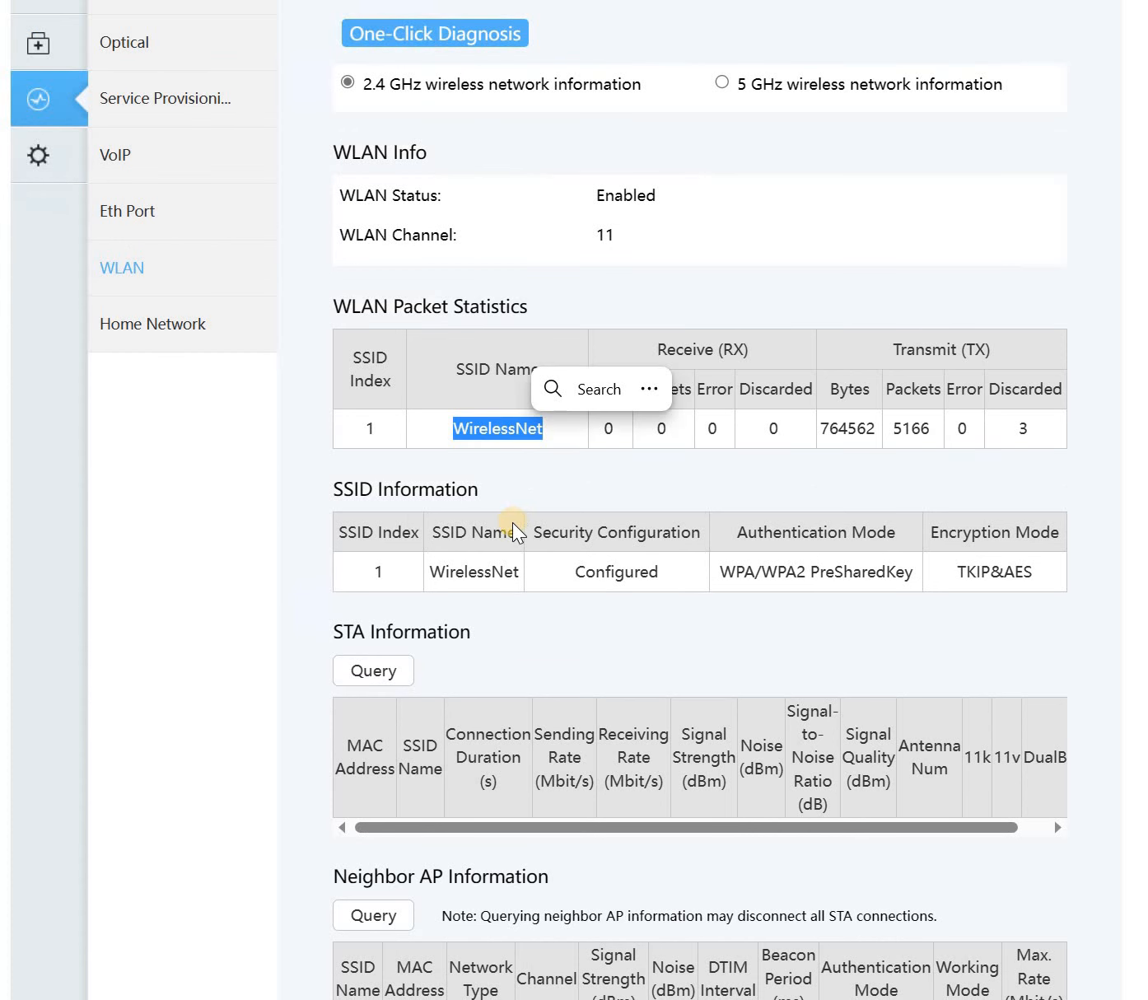
scroll(502, 535, "down", 4)
scroll(298, 489, "up", 6)
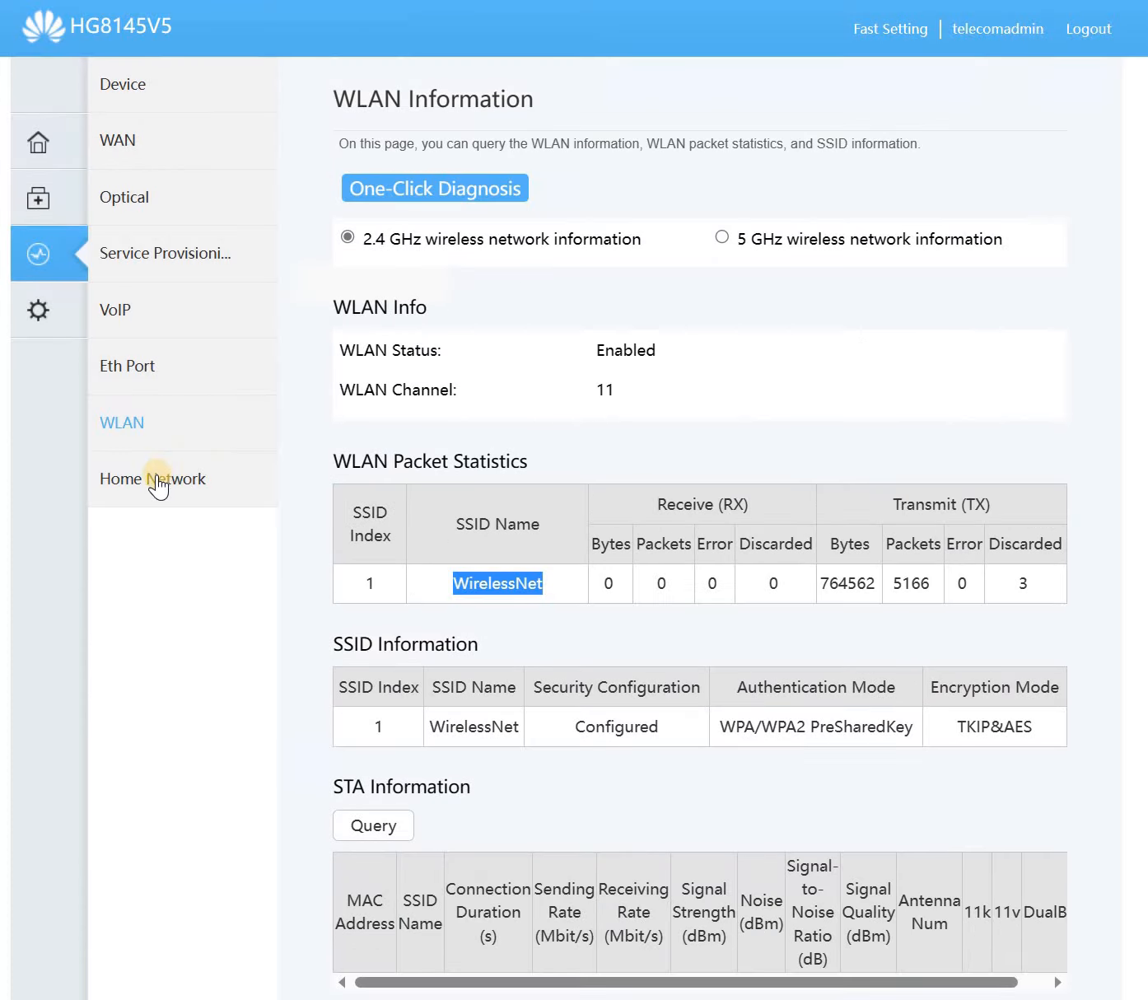
left_click(155, 482)
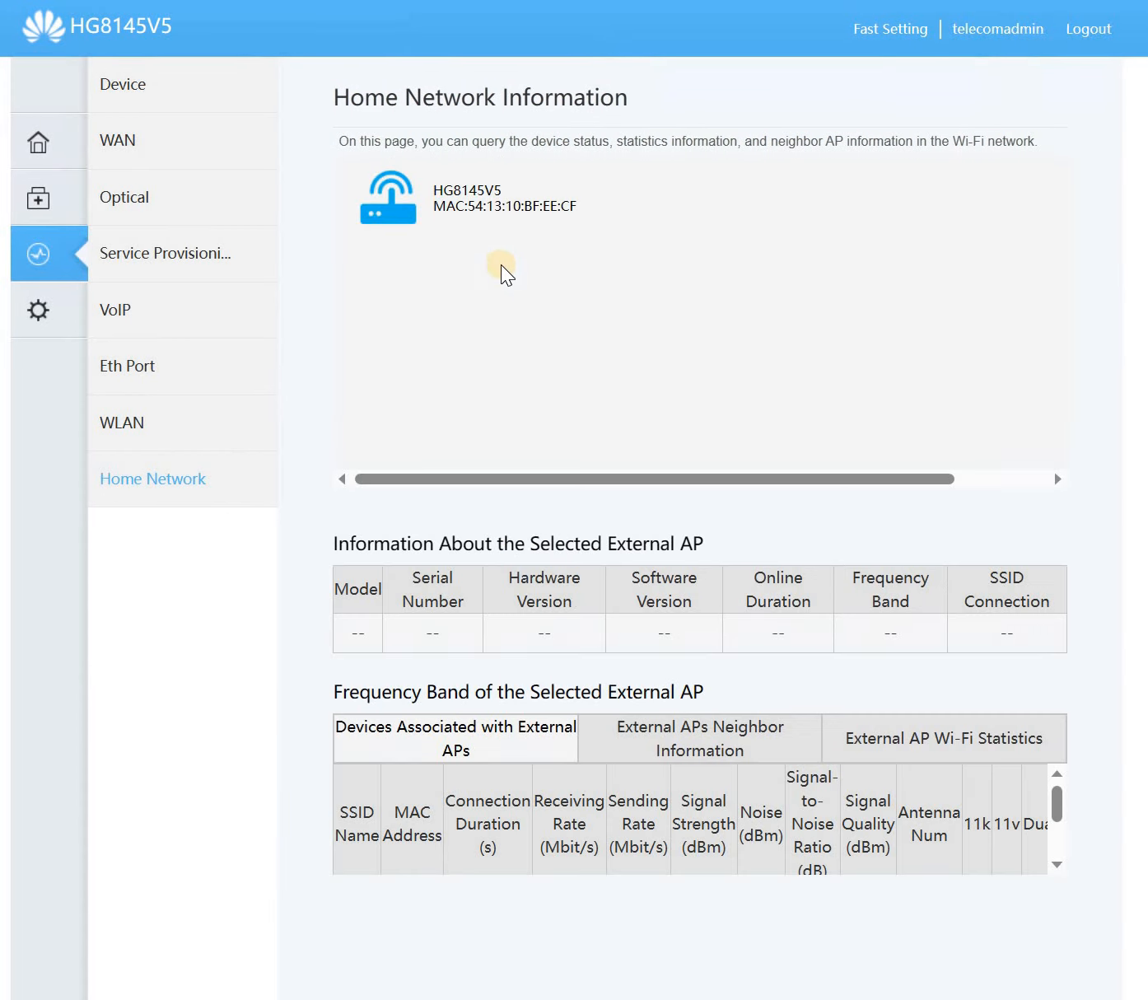
- Create a new WAN connection with PPPoE encapsulation on VLAN ID 20
left_click(59, 312)
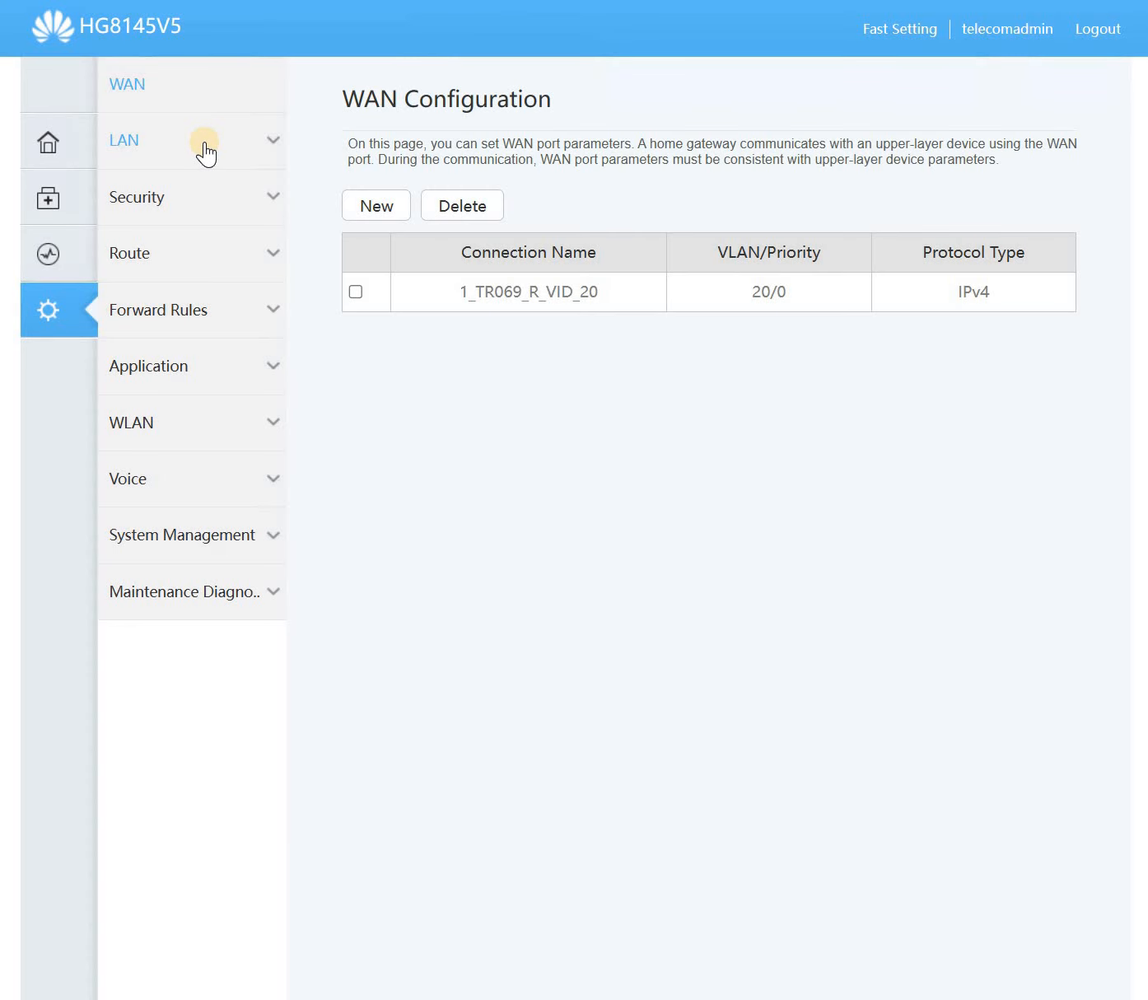
left_click(378, 208)
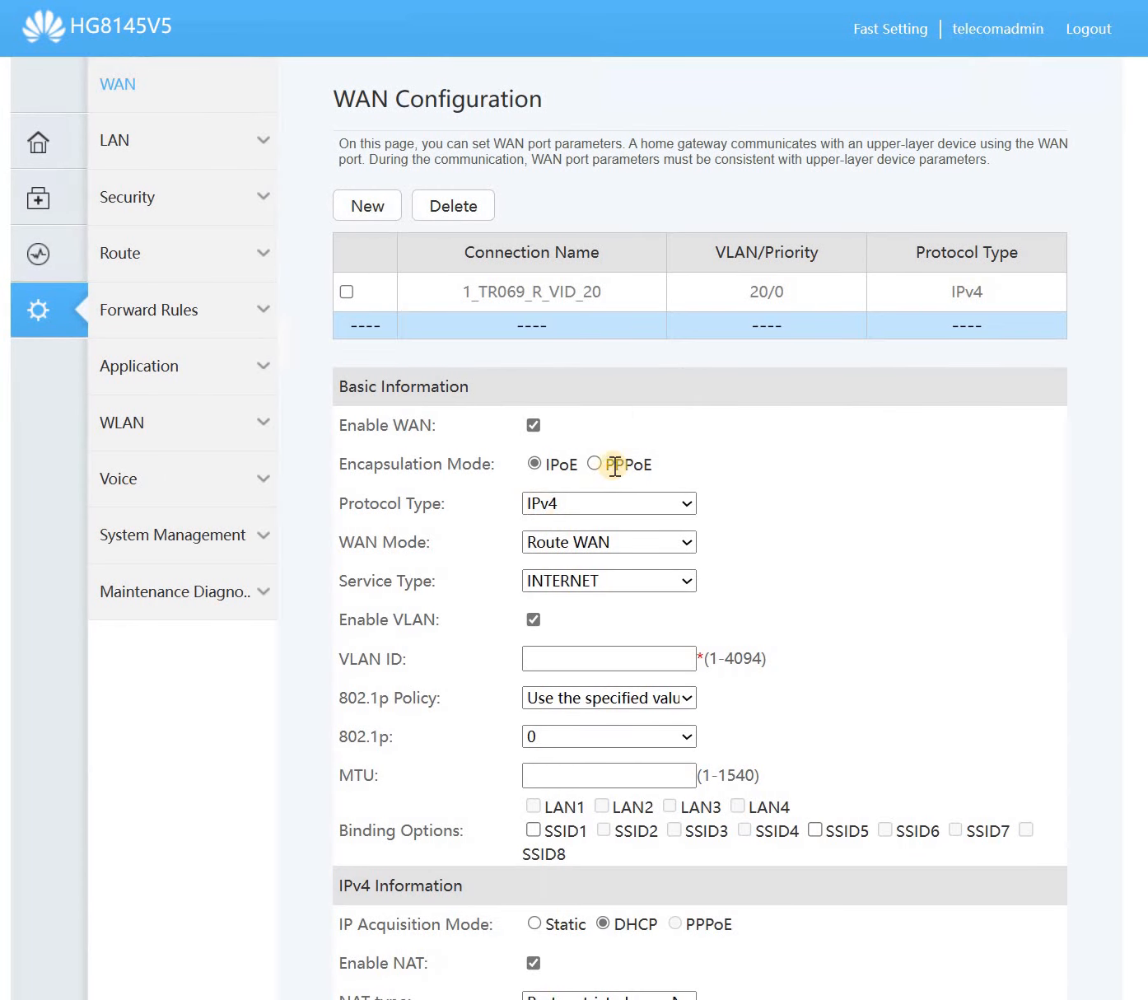
left_click(574, 659)
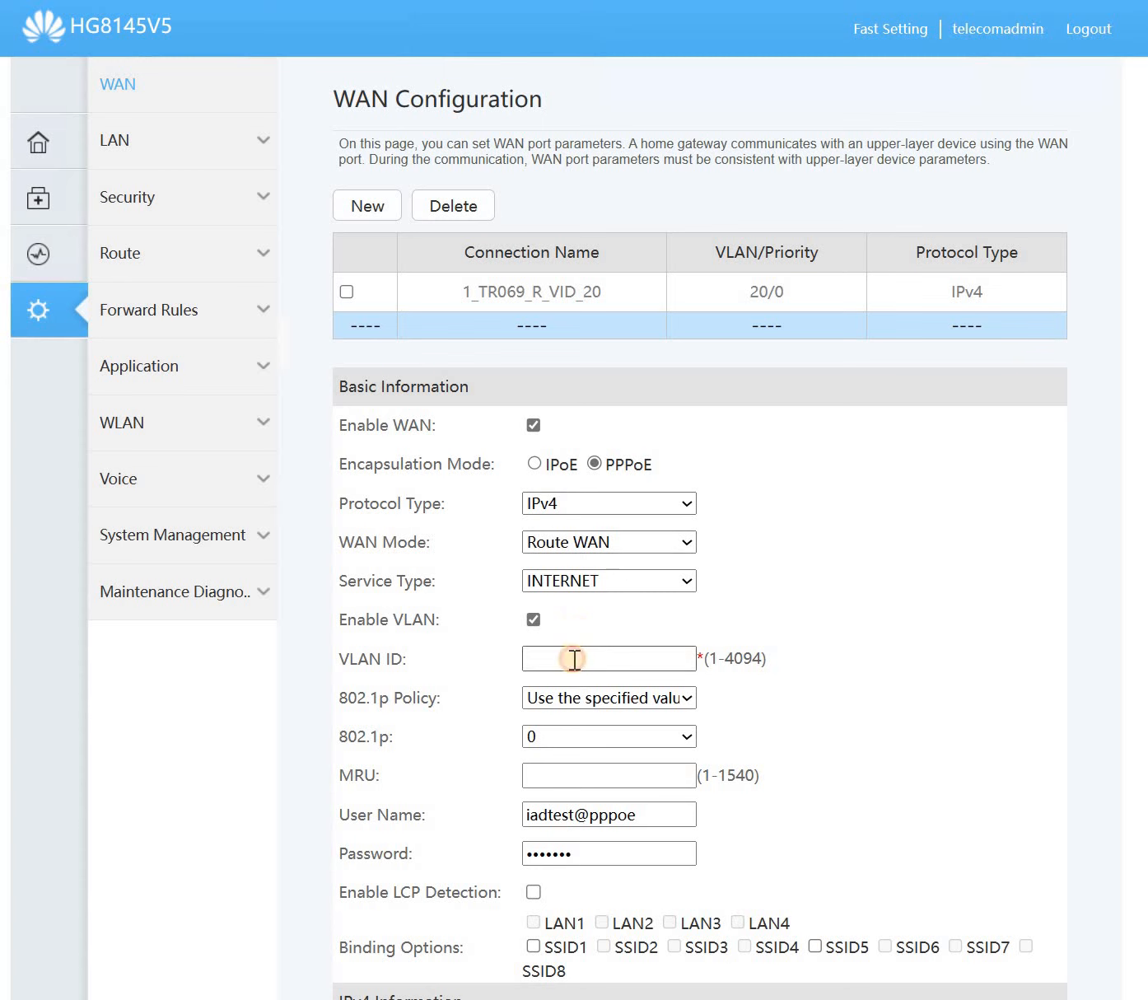
type("20")
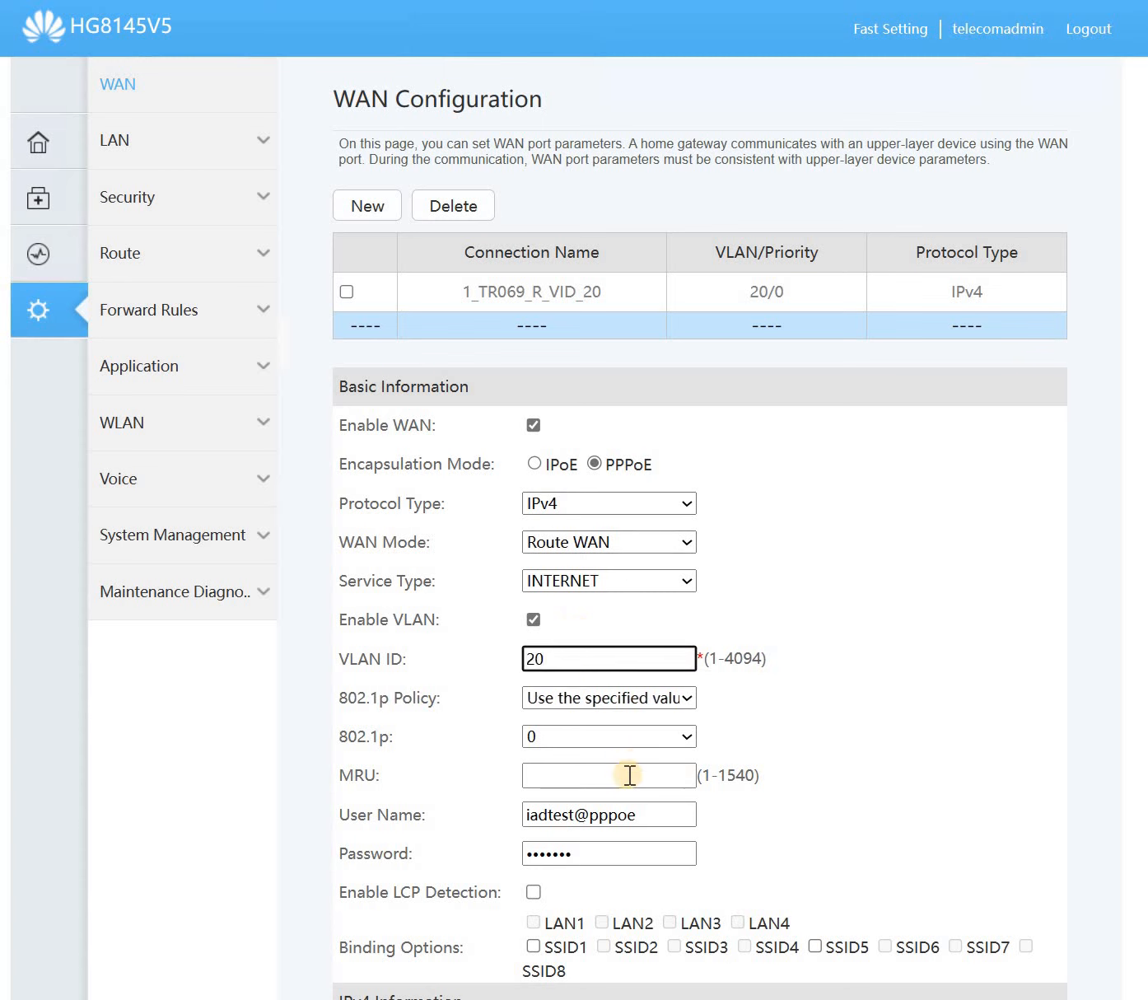
- Replace the user name with the provider's PPPoE user name, enter the password, and apply
double_click(628, 809)
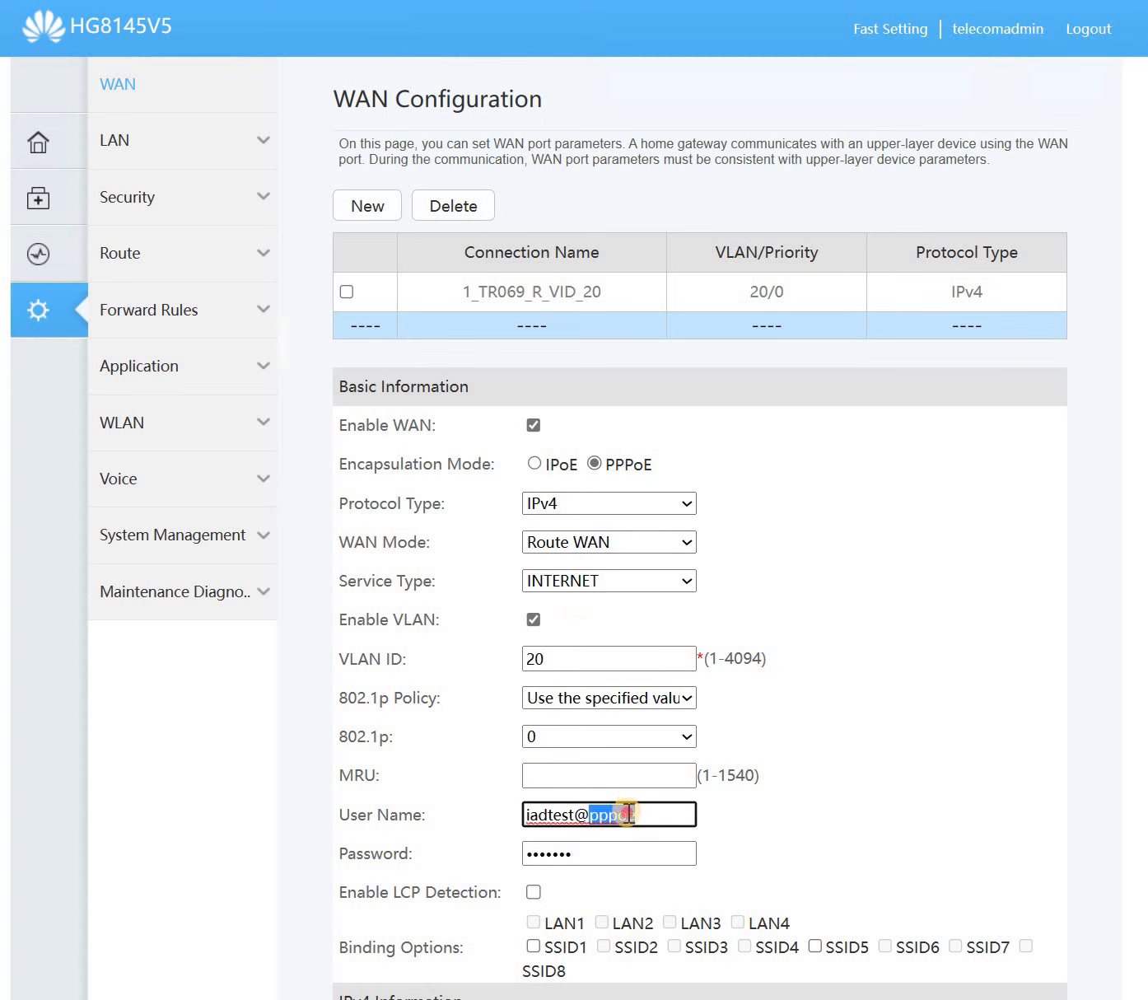
triple_click(642, 813)
key("BackSpace")
type("te")
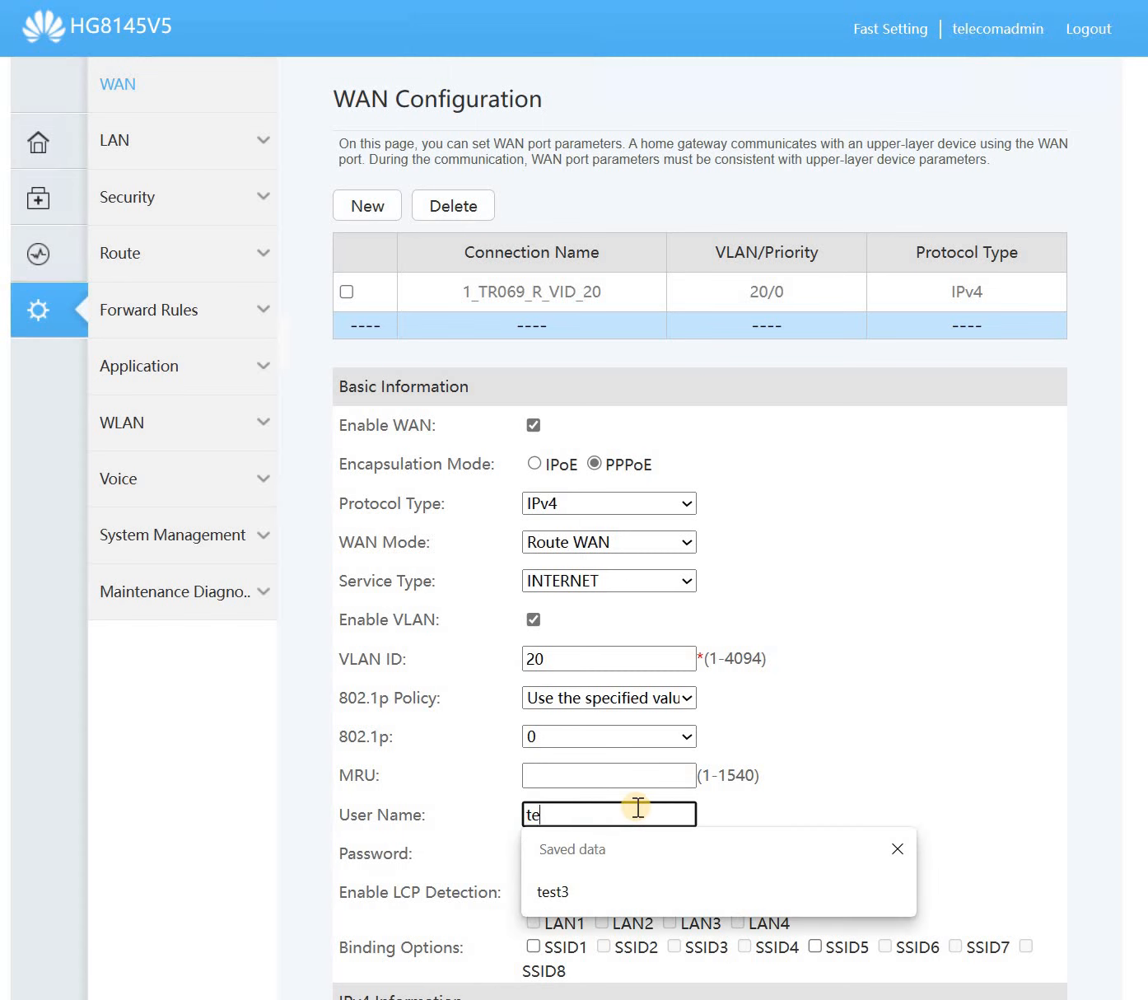
type("st3")
key("Tab")
type("test")
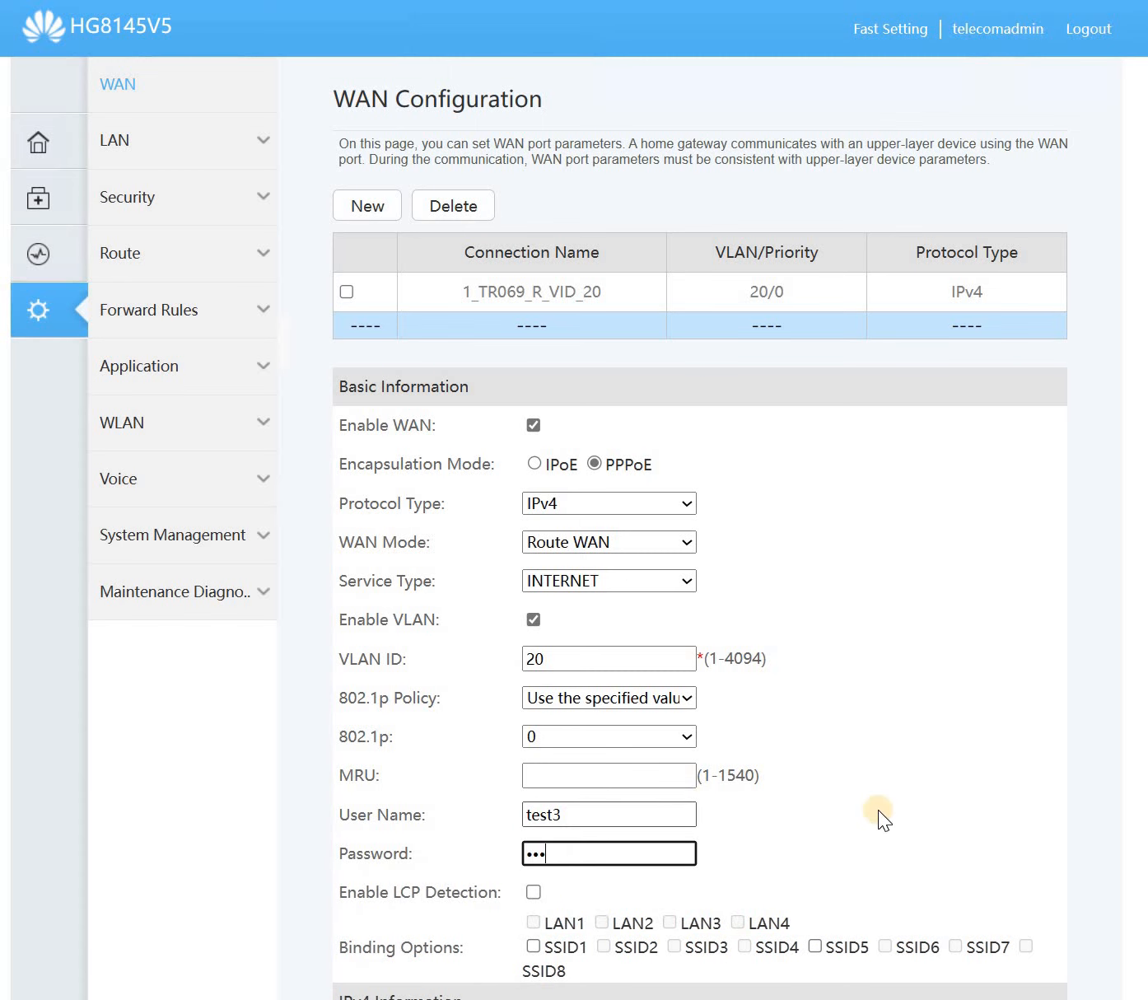
left_click(926, 810)
scroll(651, 757, "down", 6)
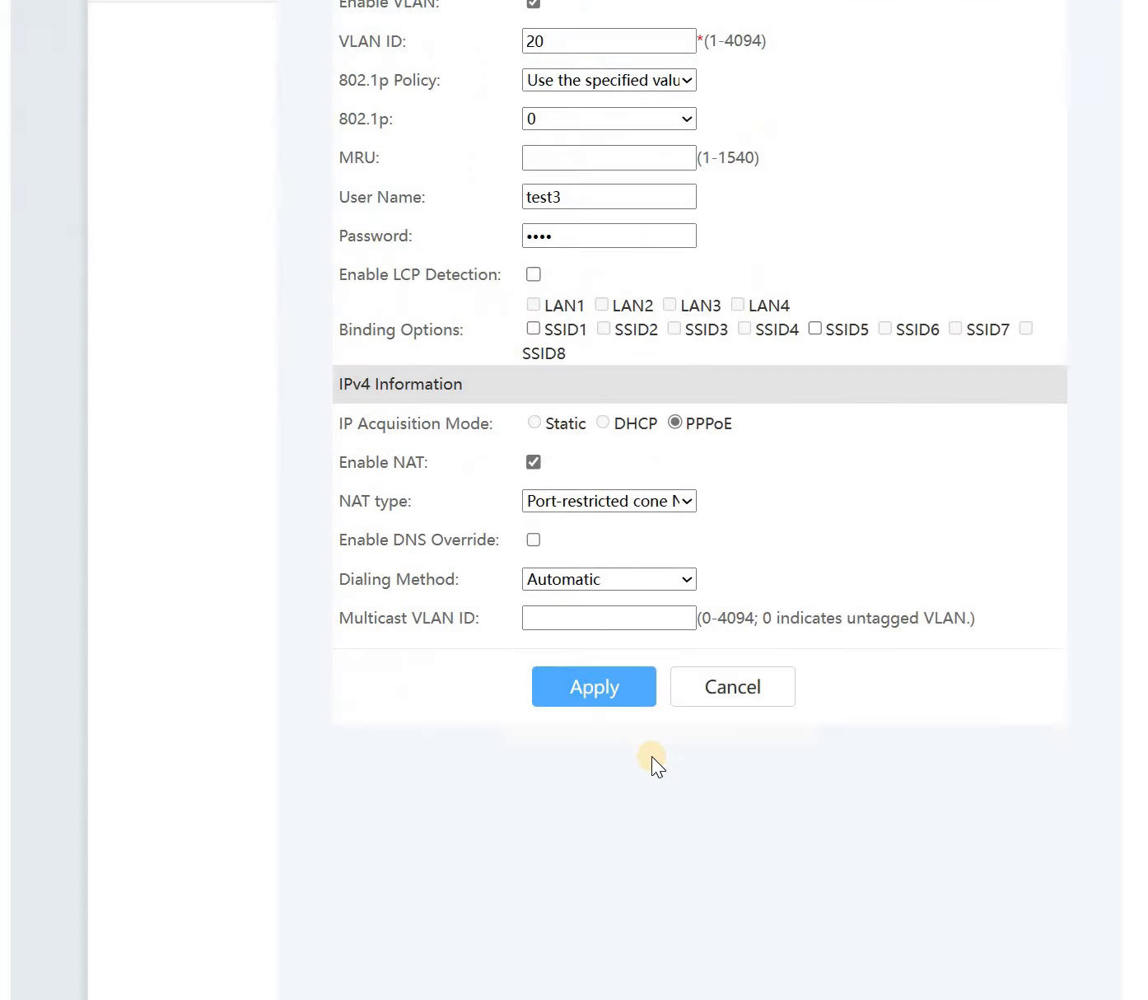
left_click(617, 692)
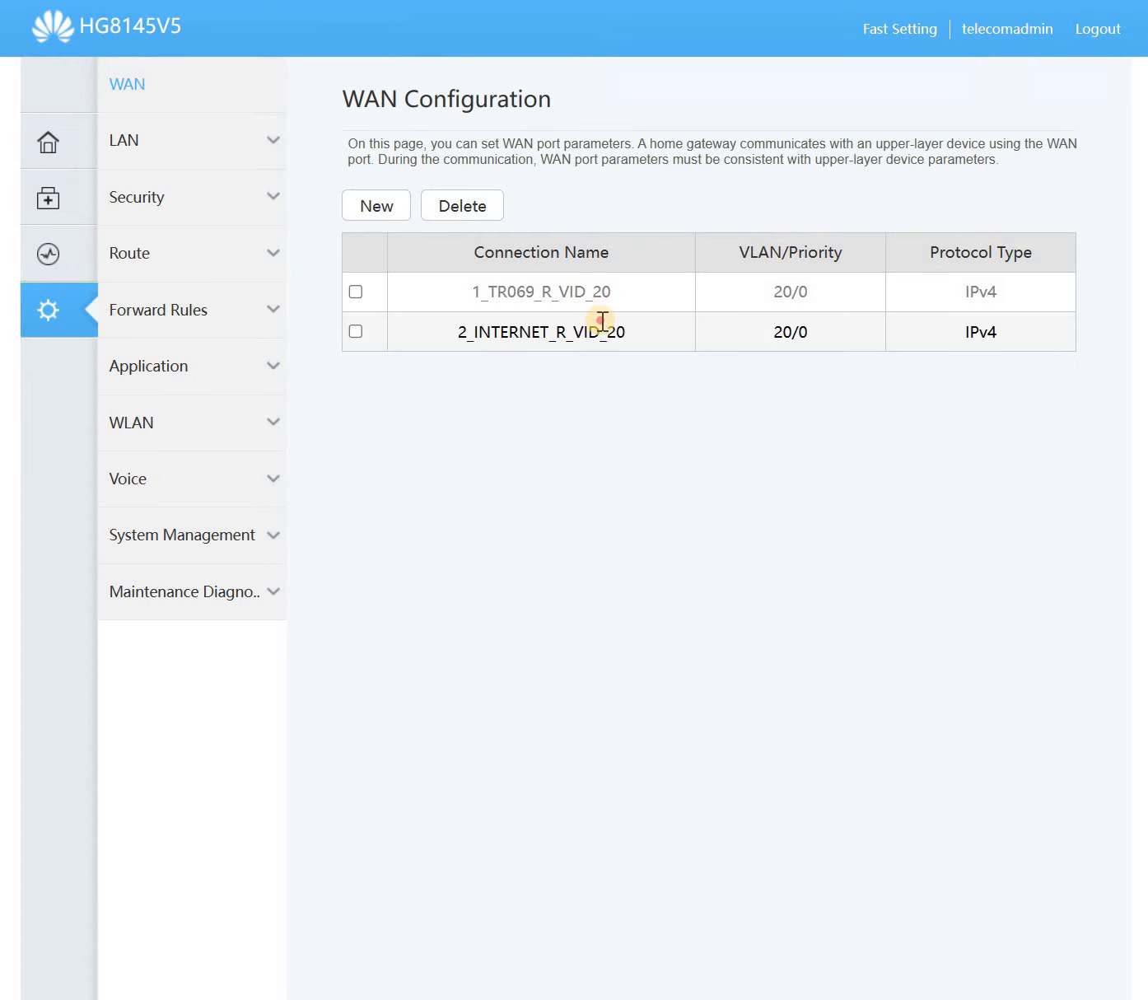
- Open the new 2_INTERNET_R_VID_20 entry, then go to the WAN status page
left_click(603, 321)
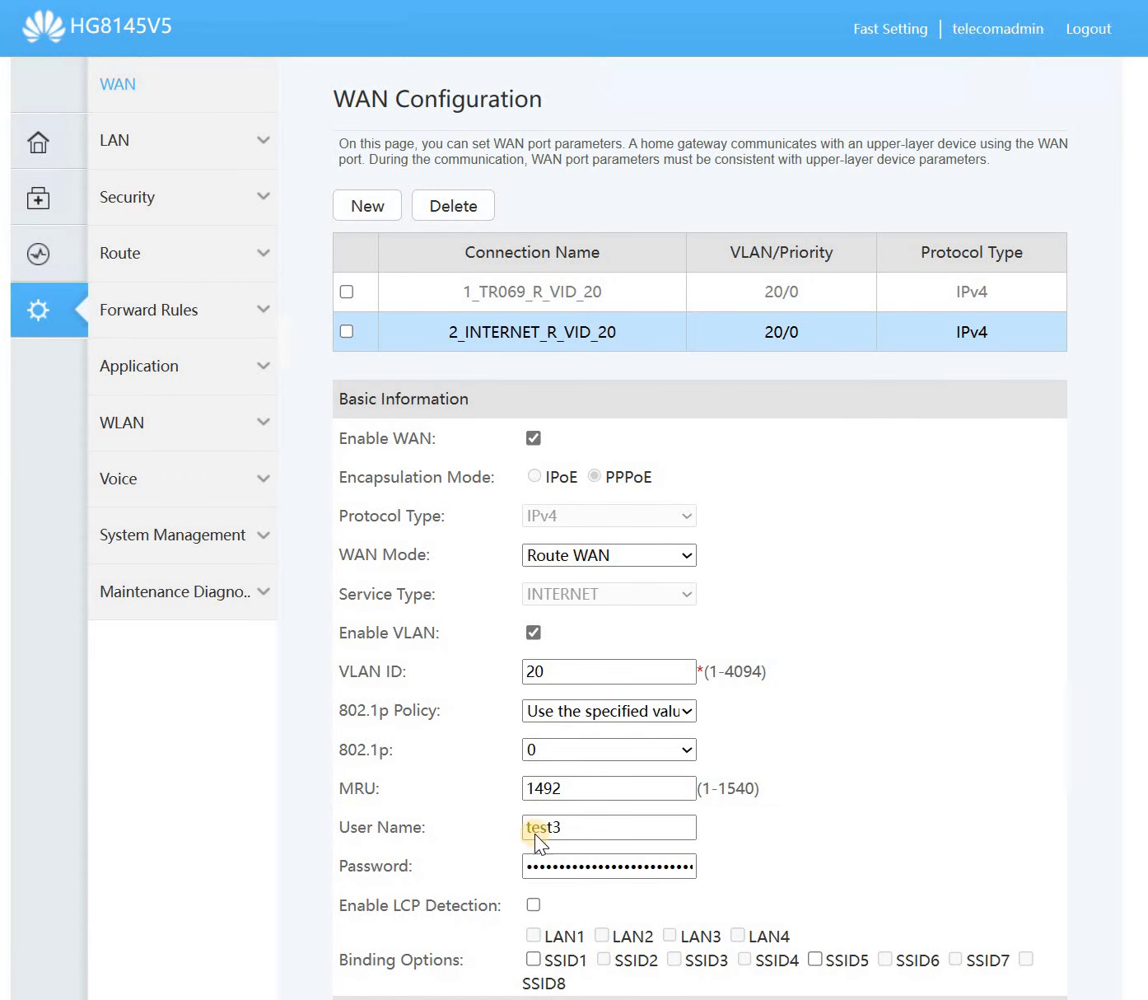
left_click(41, 152)
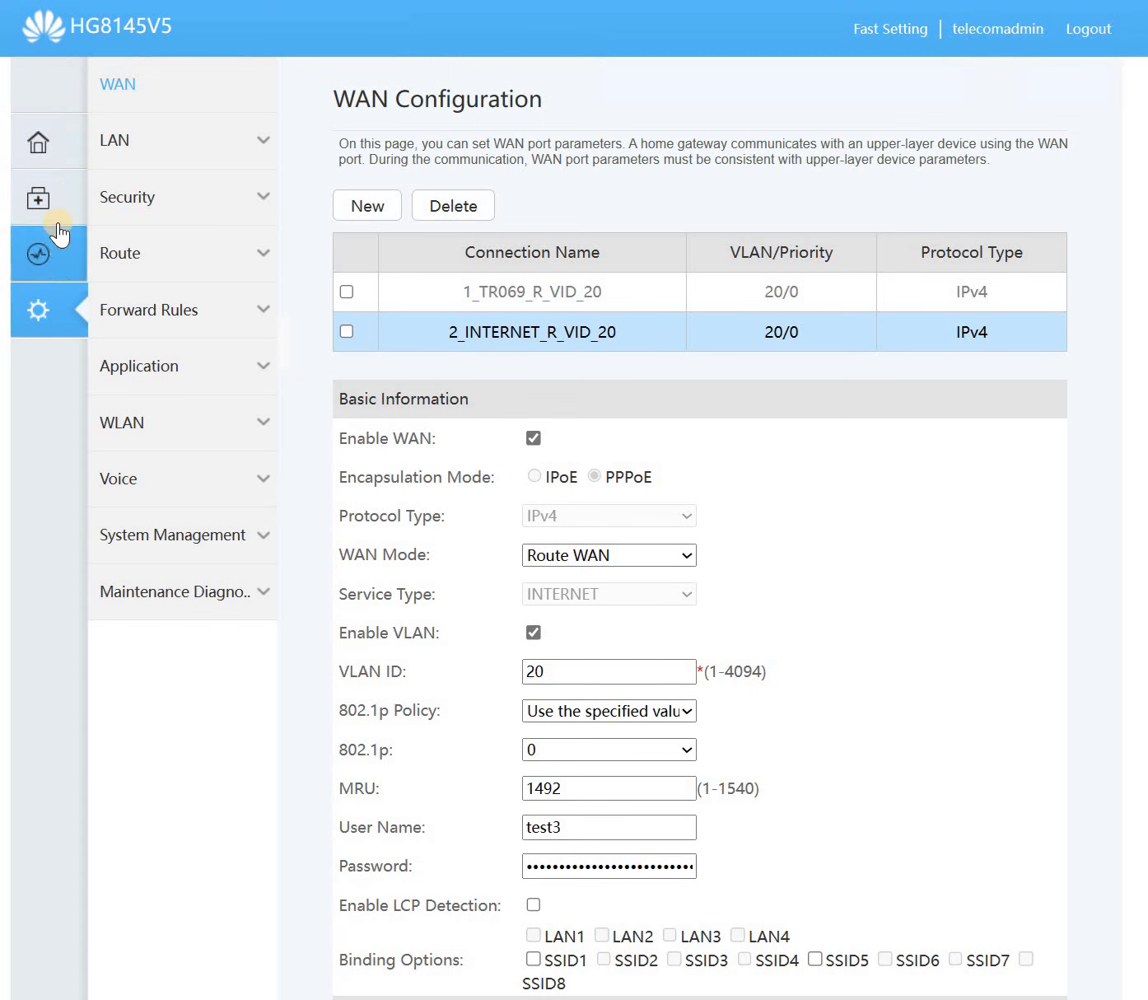
left_click(53, 255)
left_click(132, 137)
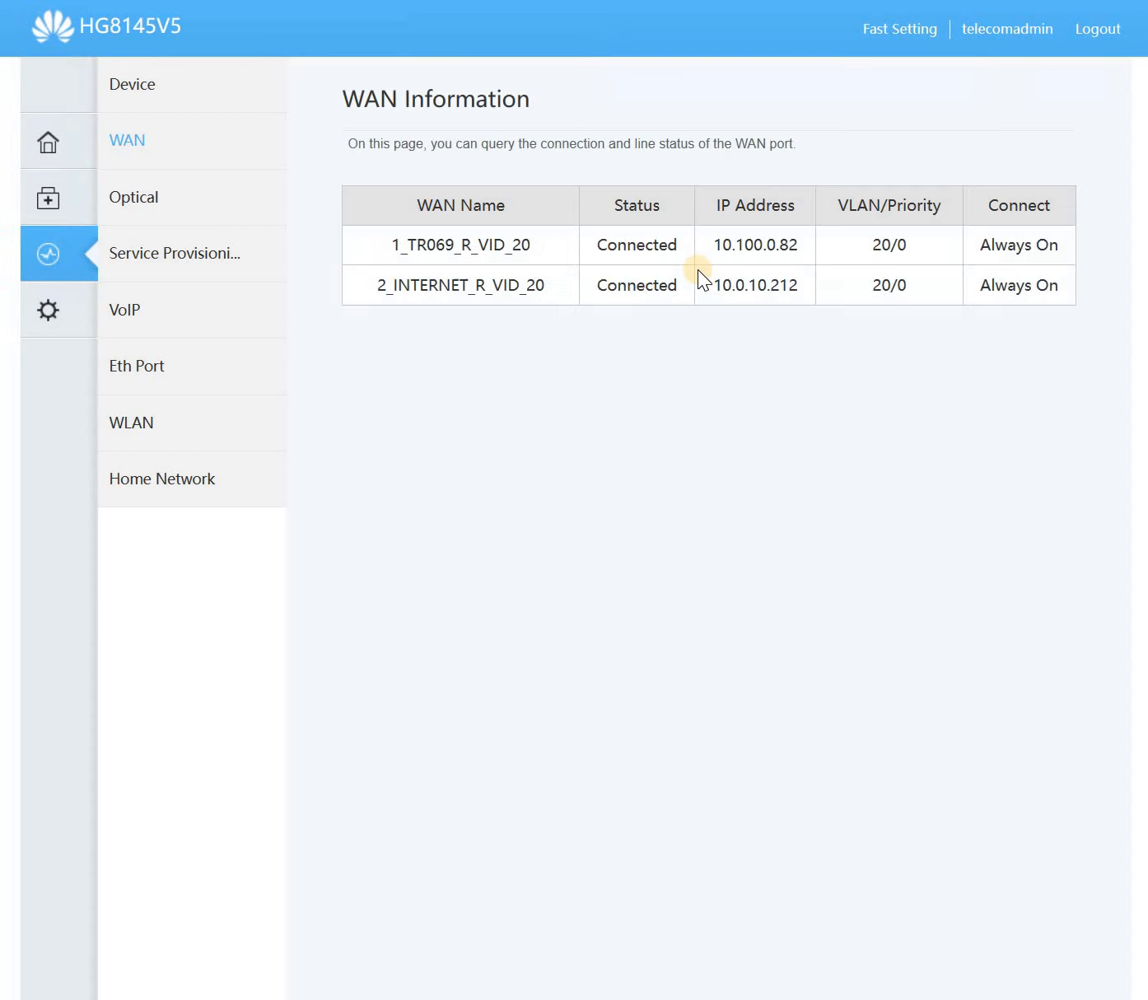
- Confirm 2_INTERNET_R_VID_20 shows IP 10.0.10.212, VLAN 20, Always On and BRAS MikroTik, then return to WAN Configuration
double_click(504, 309)
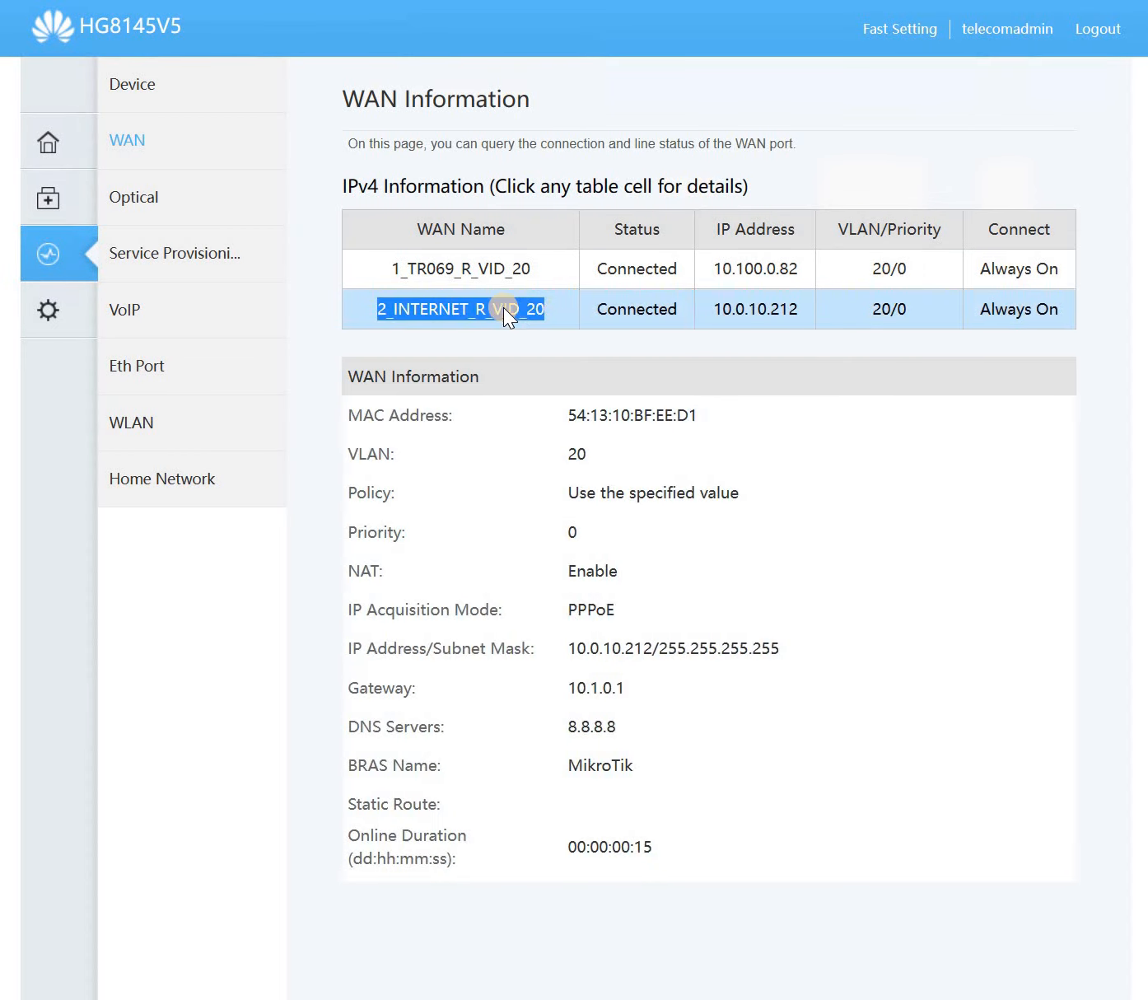
left_click(774, 310)
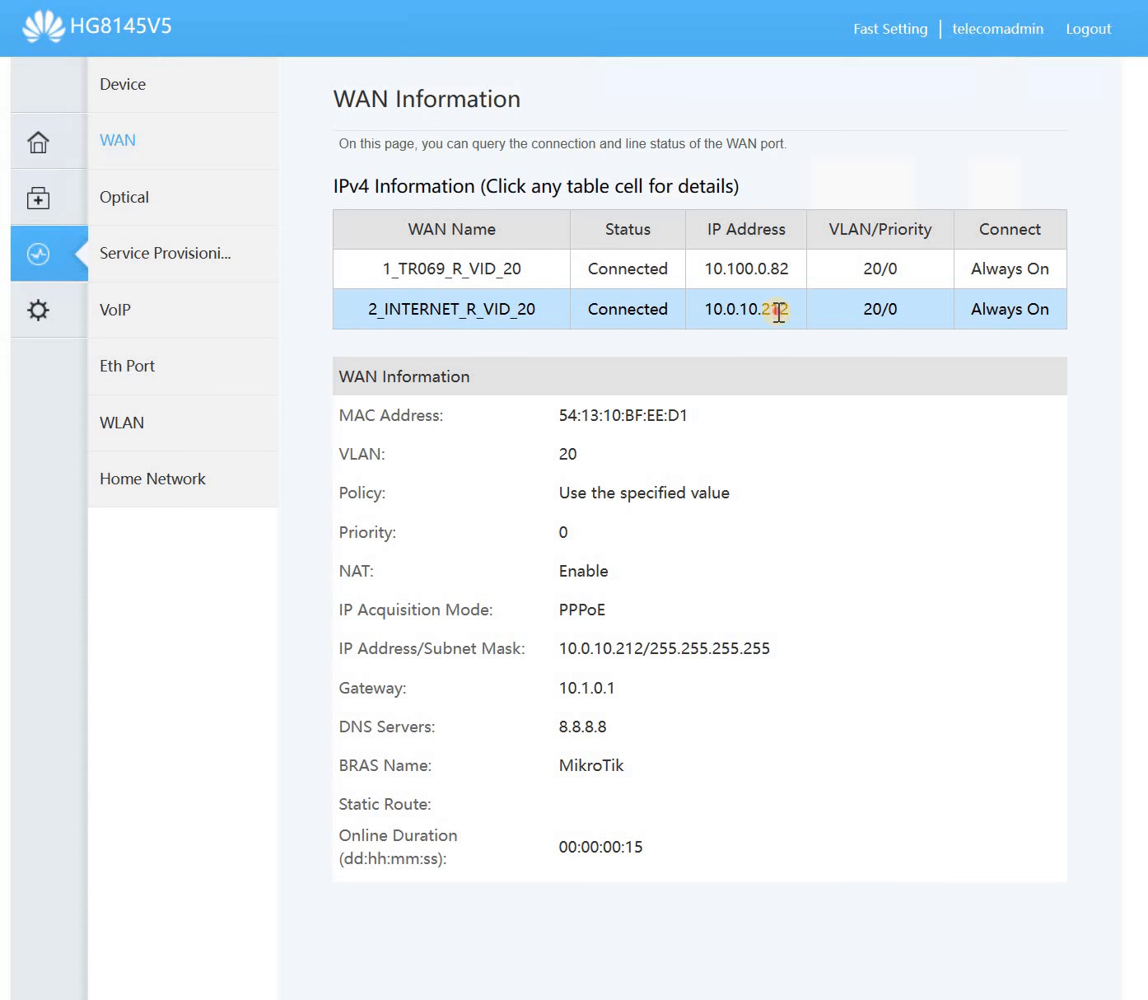
double_click(778, 311)
double_click(875, 308)
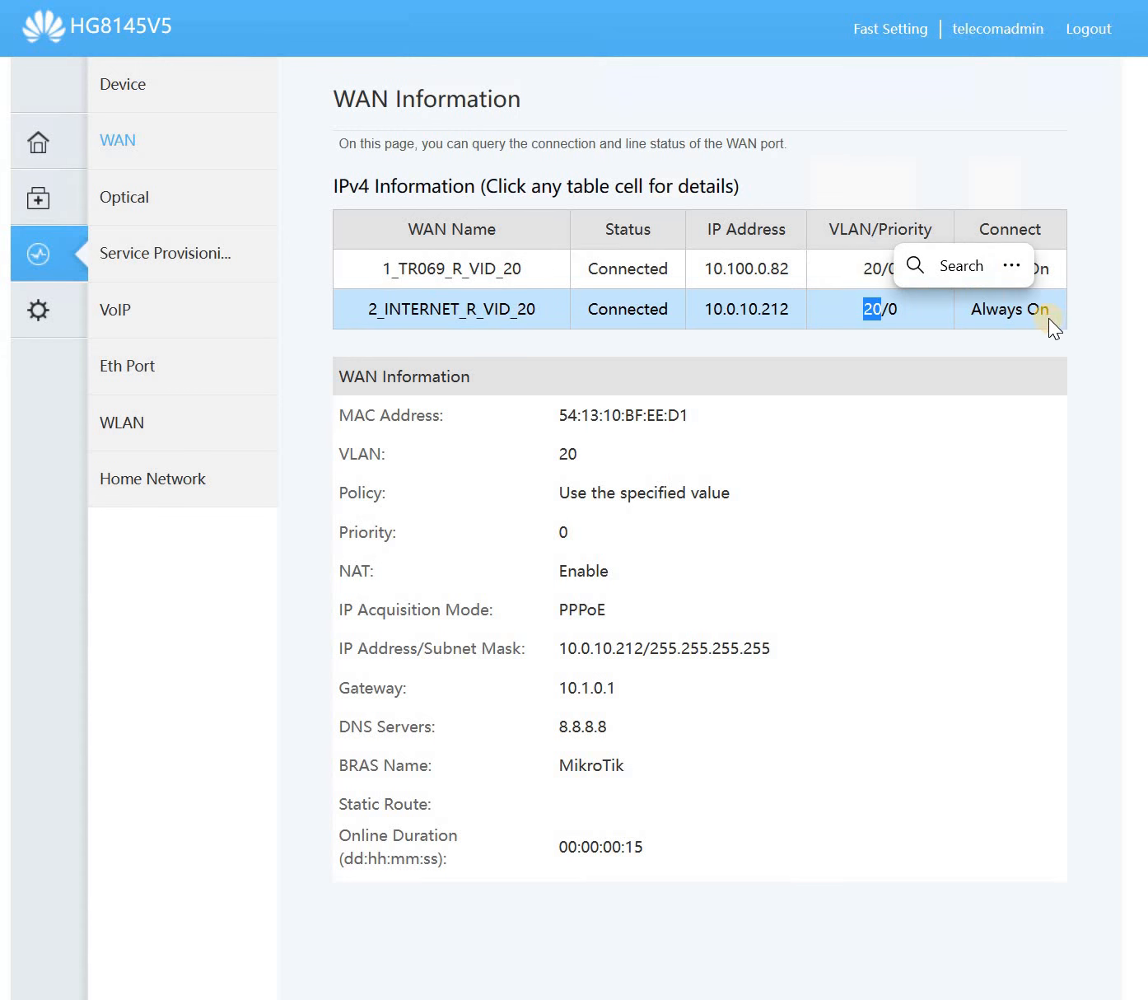
double_click(1014, 309)
left_click_drag(497, 611, 556, 760)
double_click(566, 764)
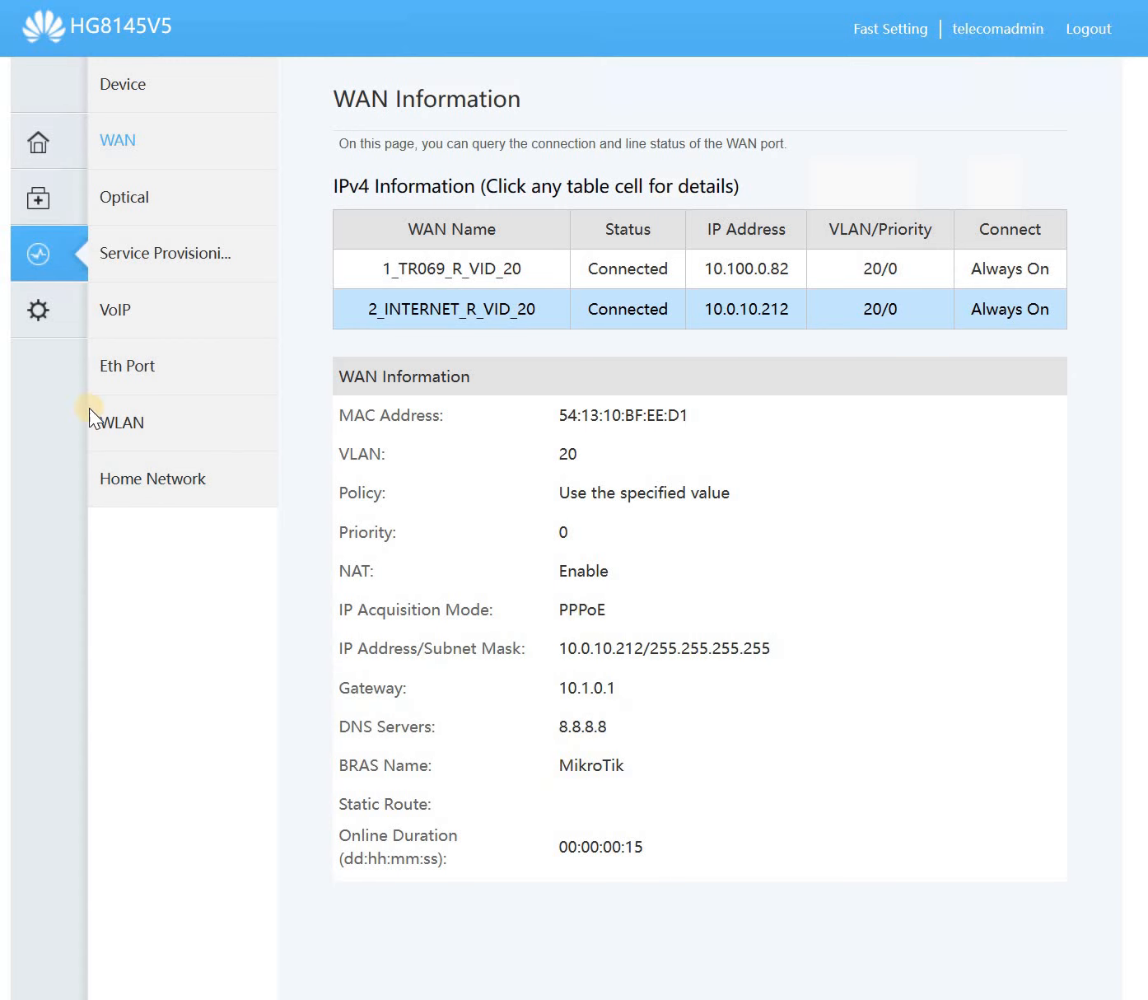
left_click(42, 309)
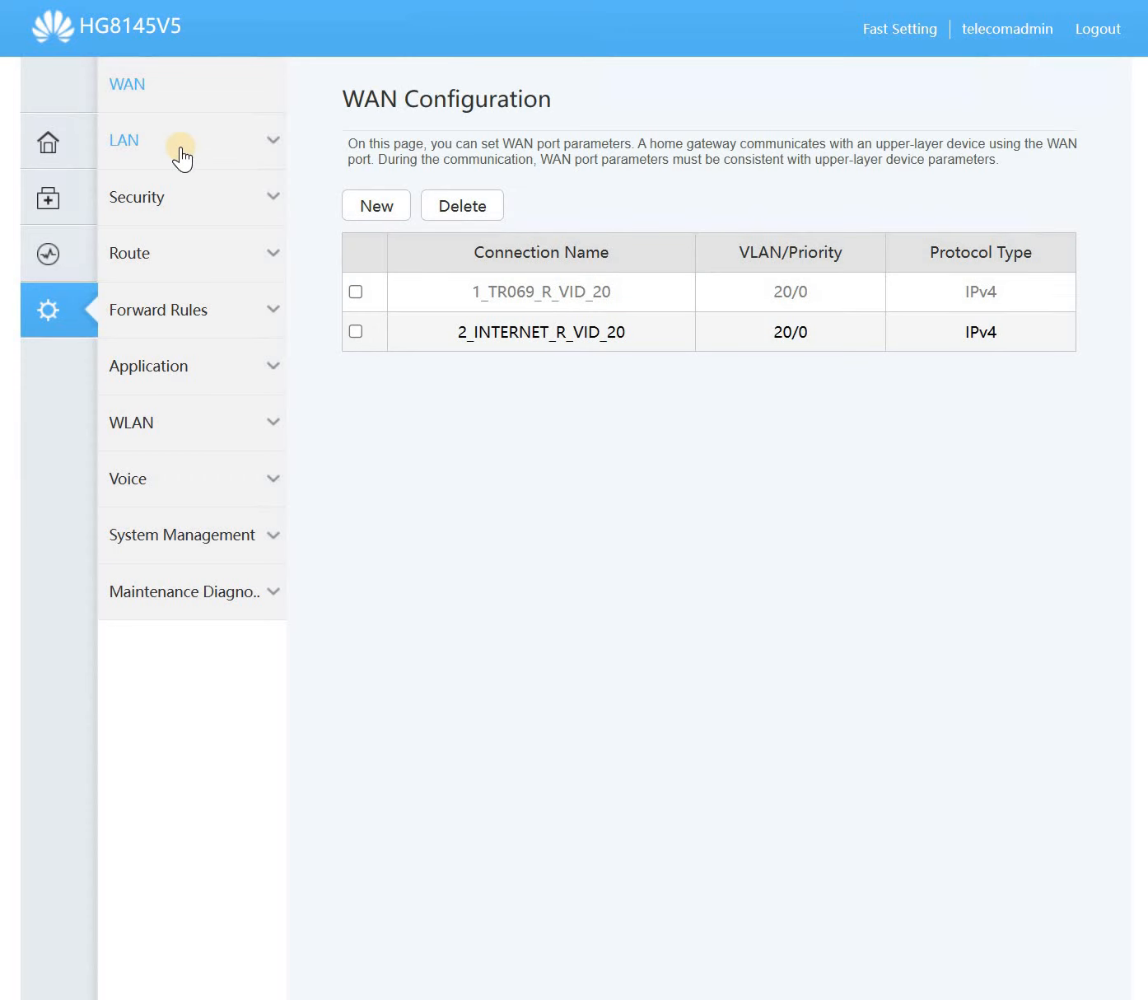
- Tick LAN1 and LAN2 as Layer 3 ports, then untick both, leaving LAN ports unchanged
left_click(180, 157)
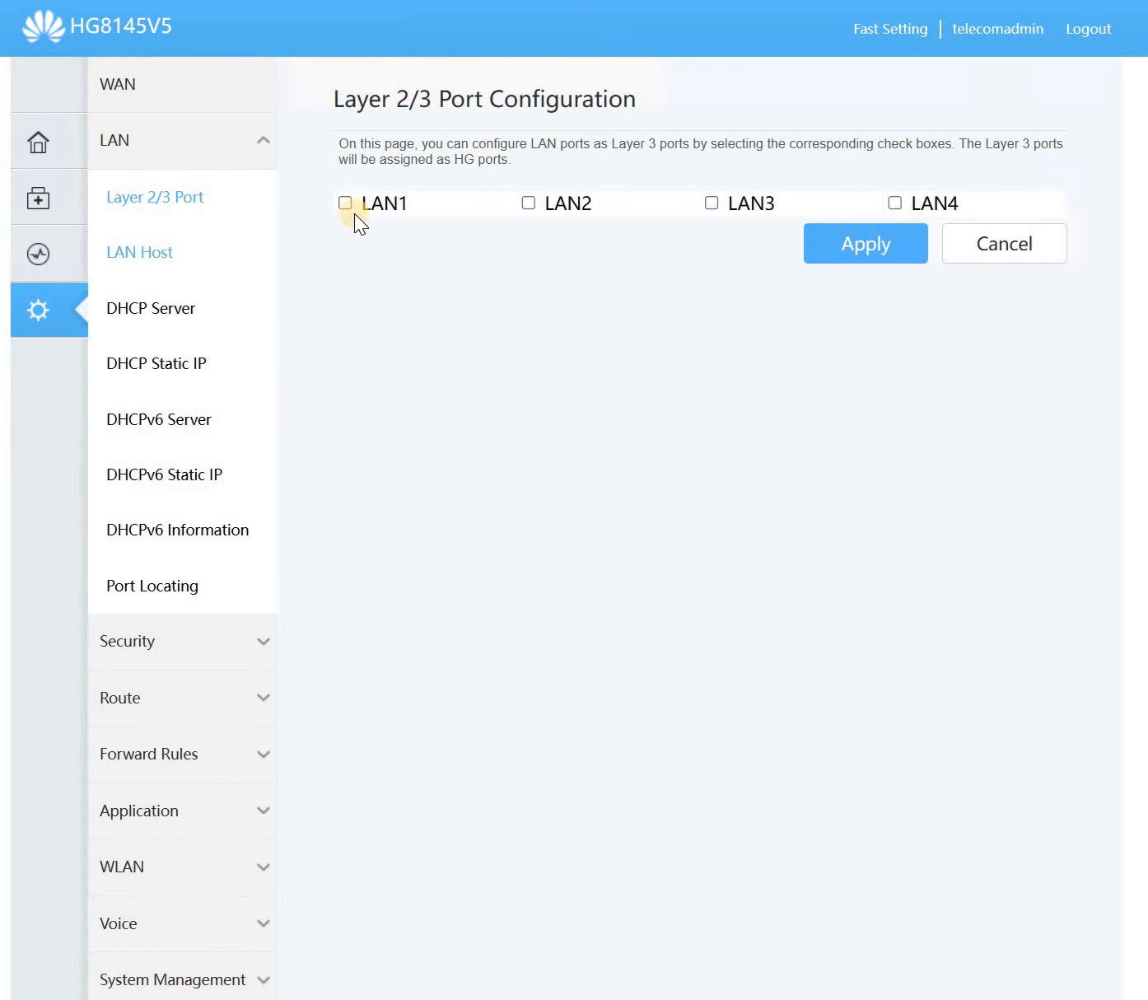
left_click(348, 203)
left_click(529, 203)
left_click(346, 203)
left_click(529, 203)
- Browse the LAN Host, DHCP Server and DHCP Static IP pages, then open Port Locating
left_click(100, 311)
left_click(117, 272)
left_click(124, 328)
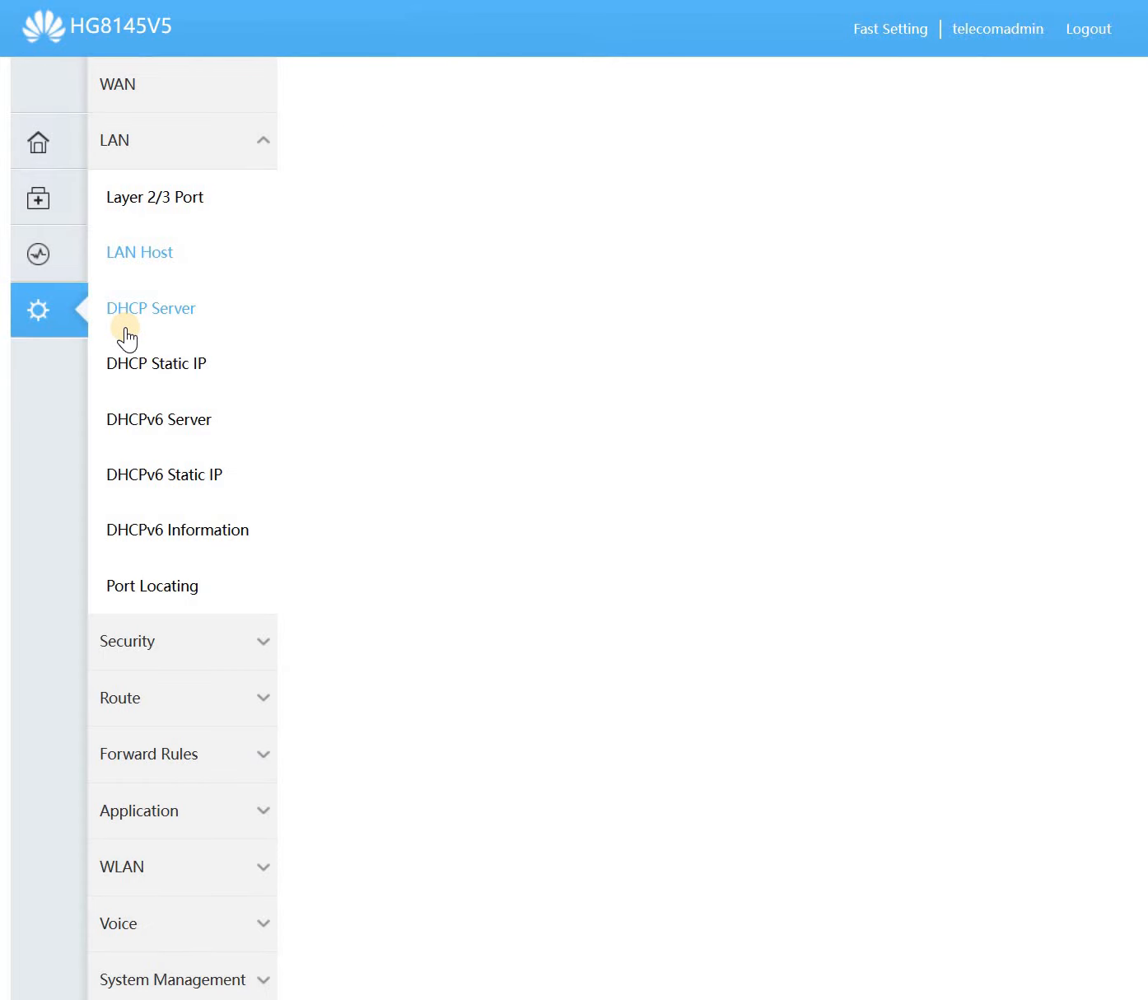
left_click(134, 323)
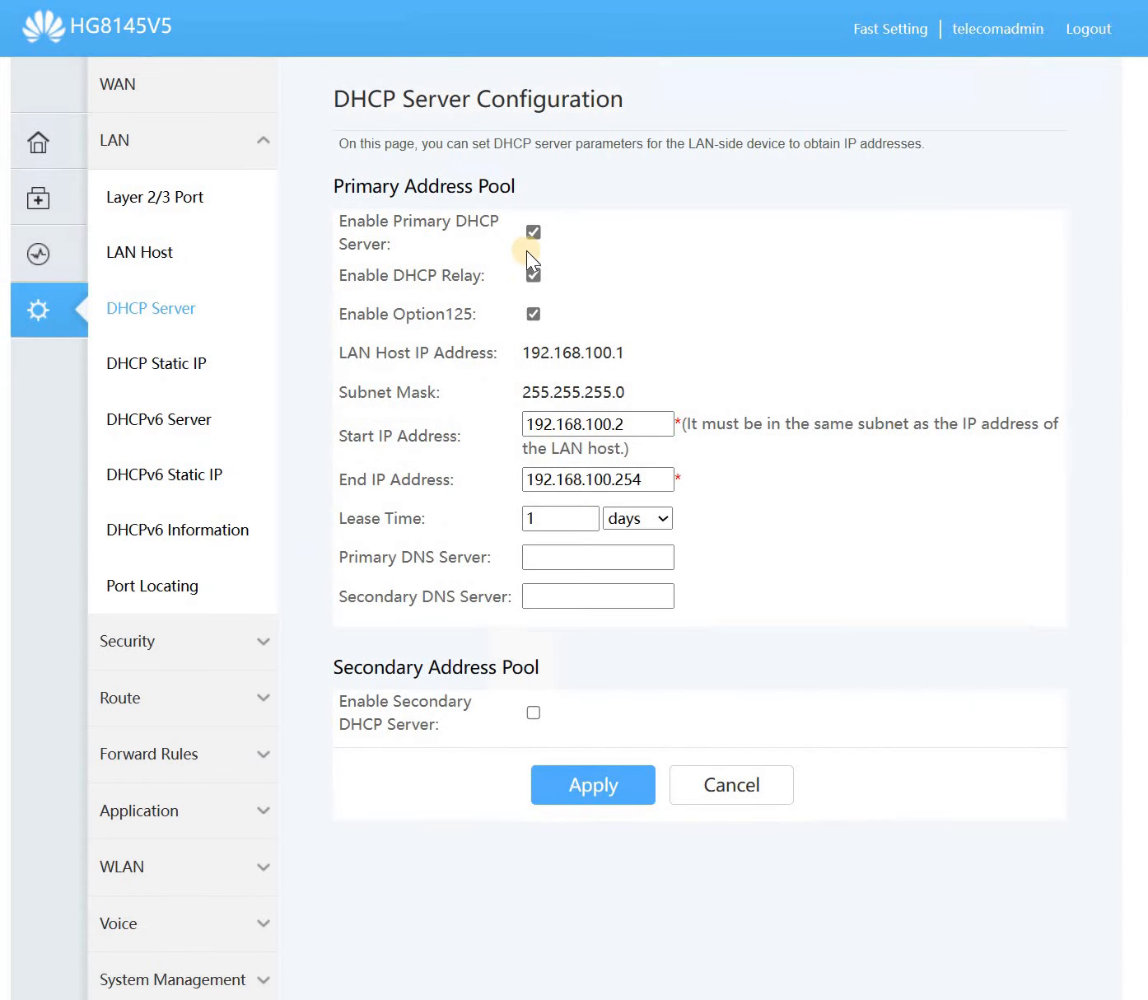
left_click(212, 376)
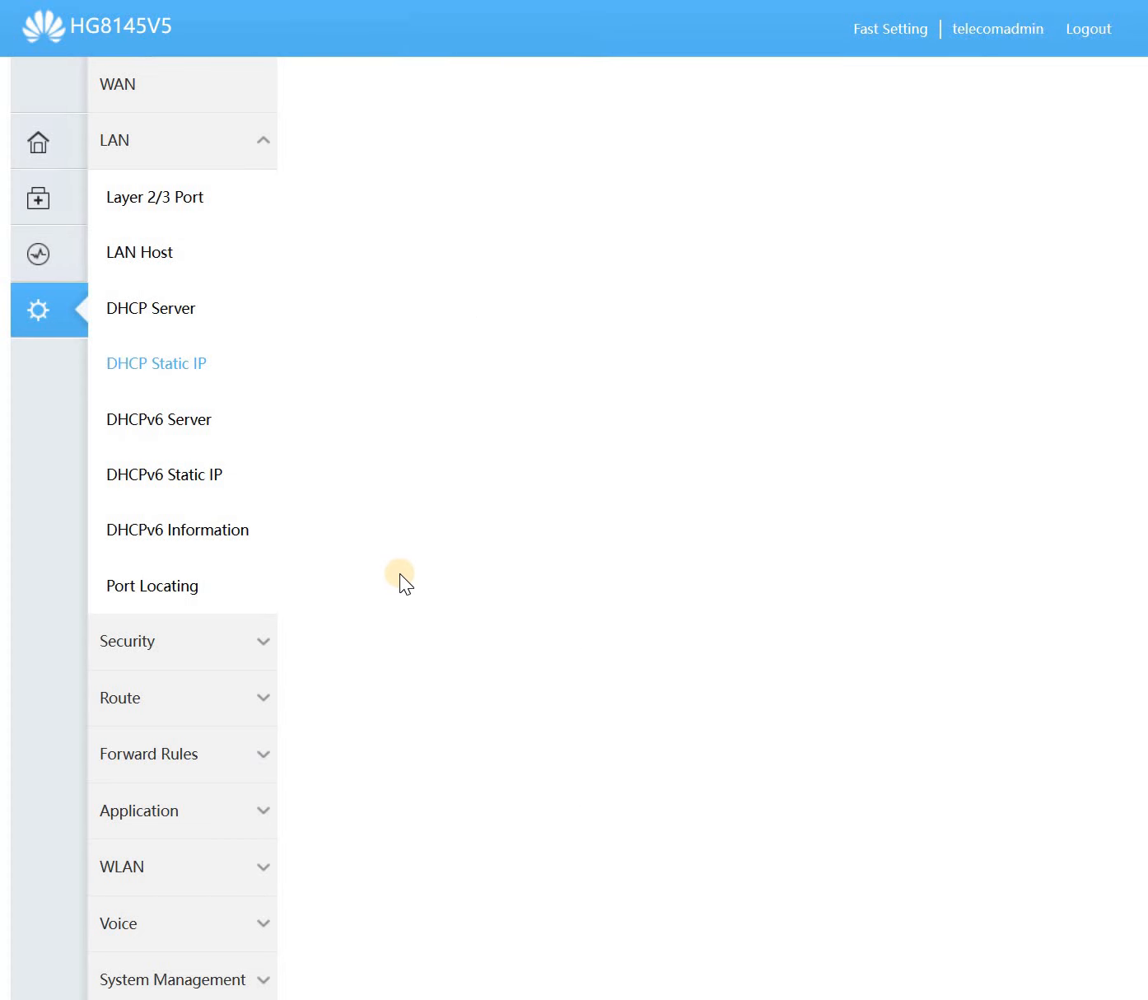
left_click(147, 491)
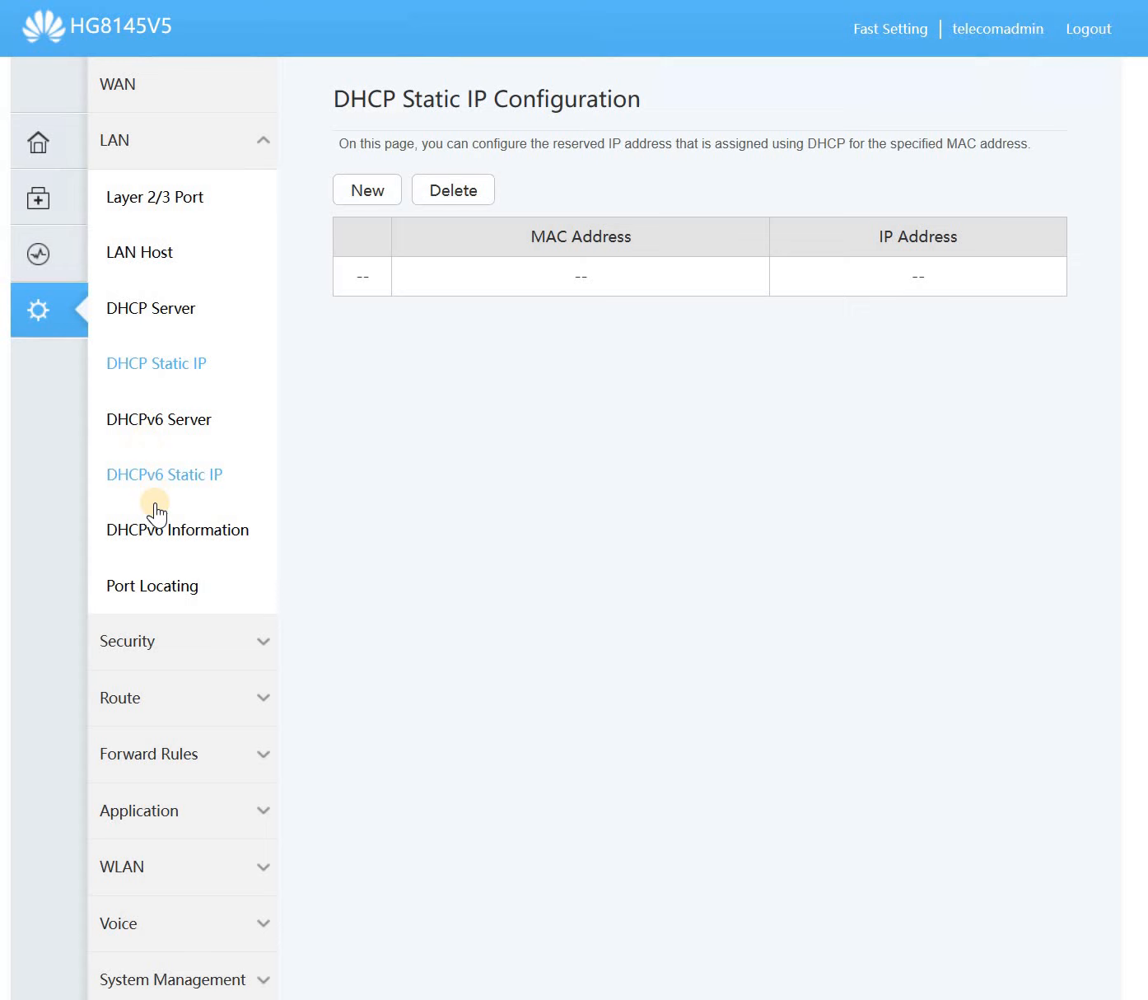
left_click(176, 590)
left_click(196, 649)
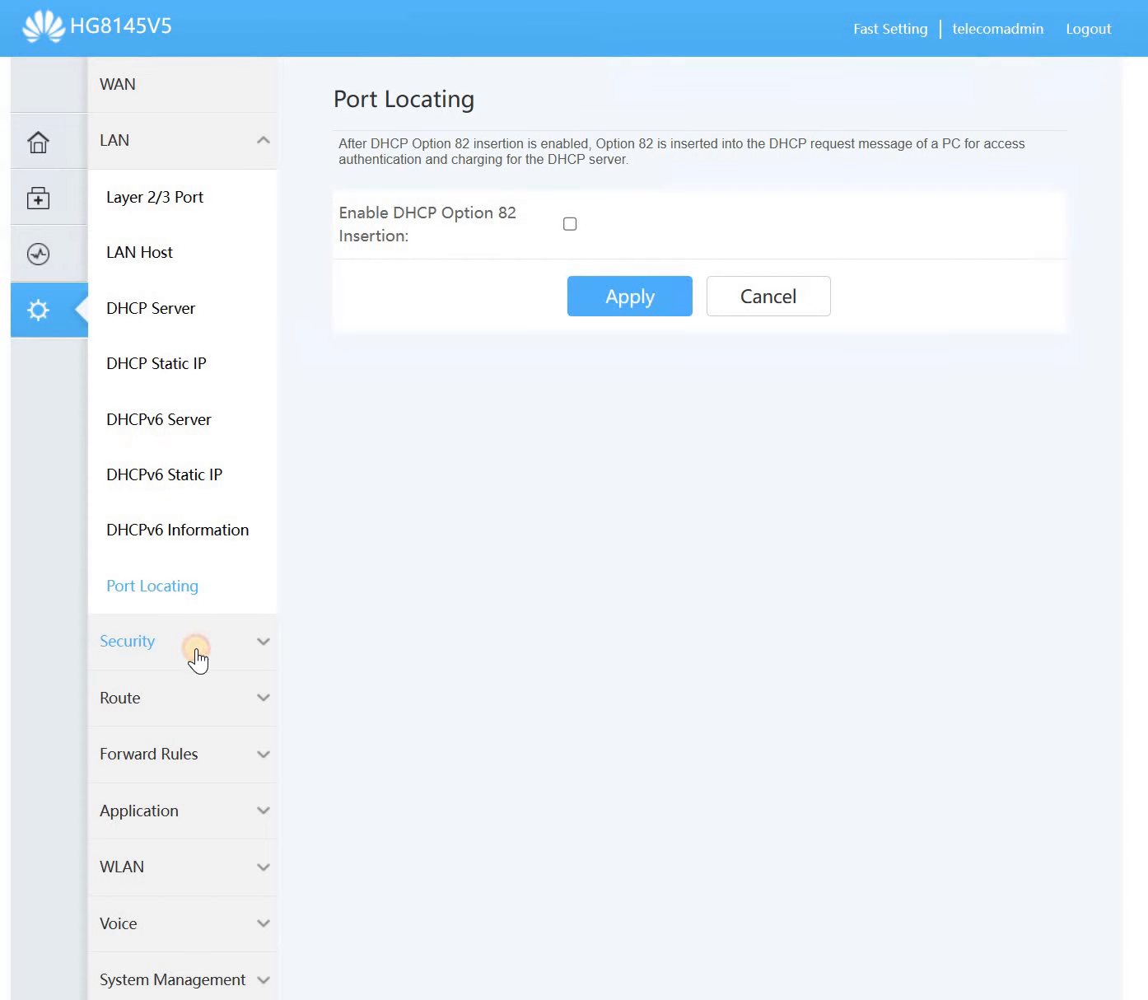
- Browse the Security pages: IPv4 filtering, WLAN MAC filter, parental control and DoS configuration
left_click(219, 323)
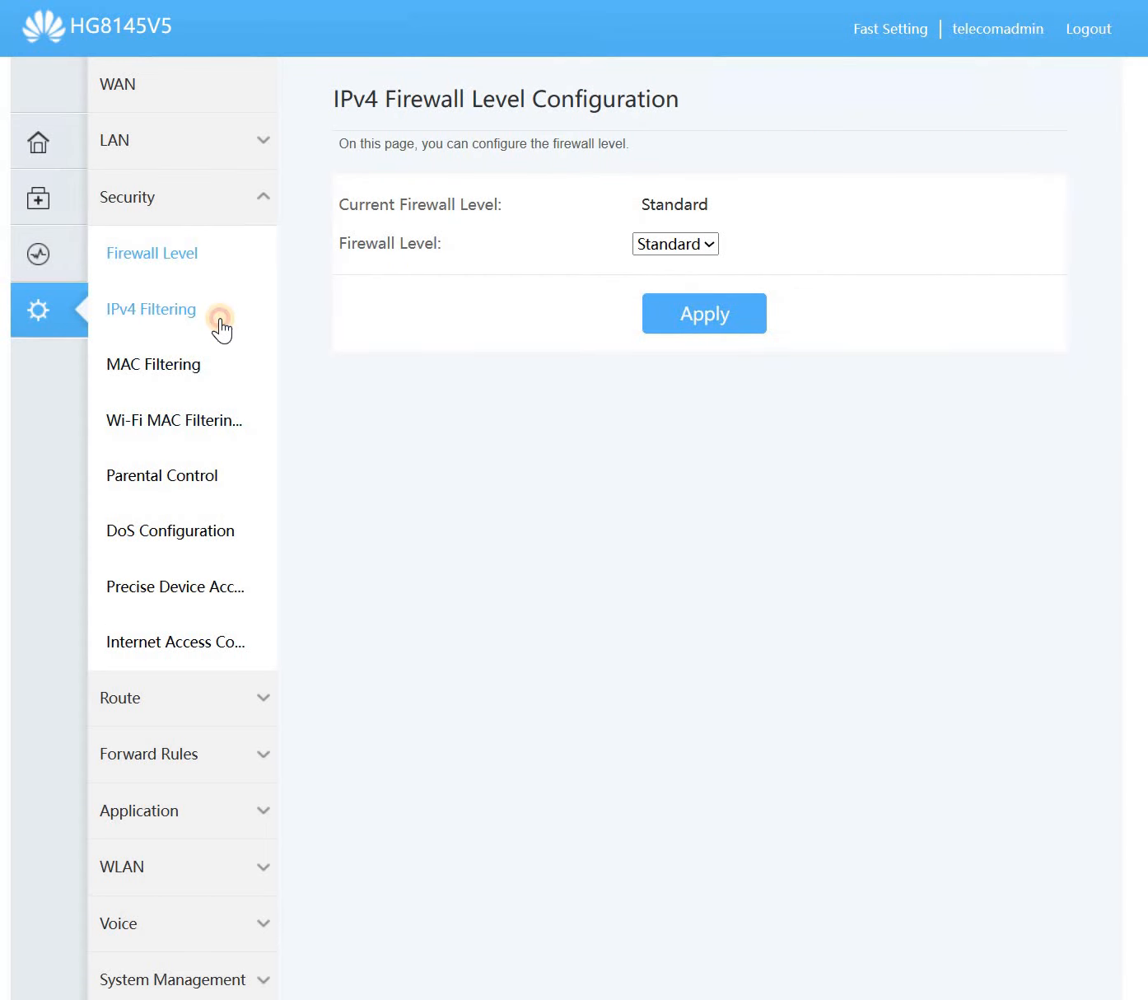
left_click(202, 366)
left_click(192, 424)
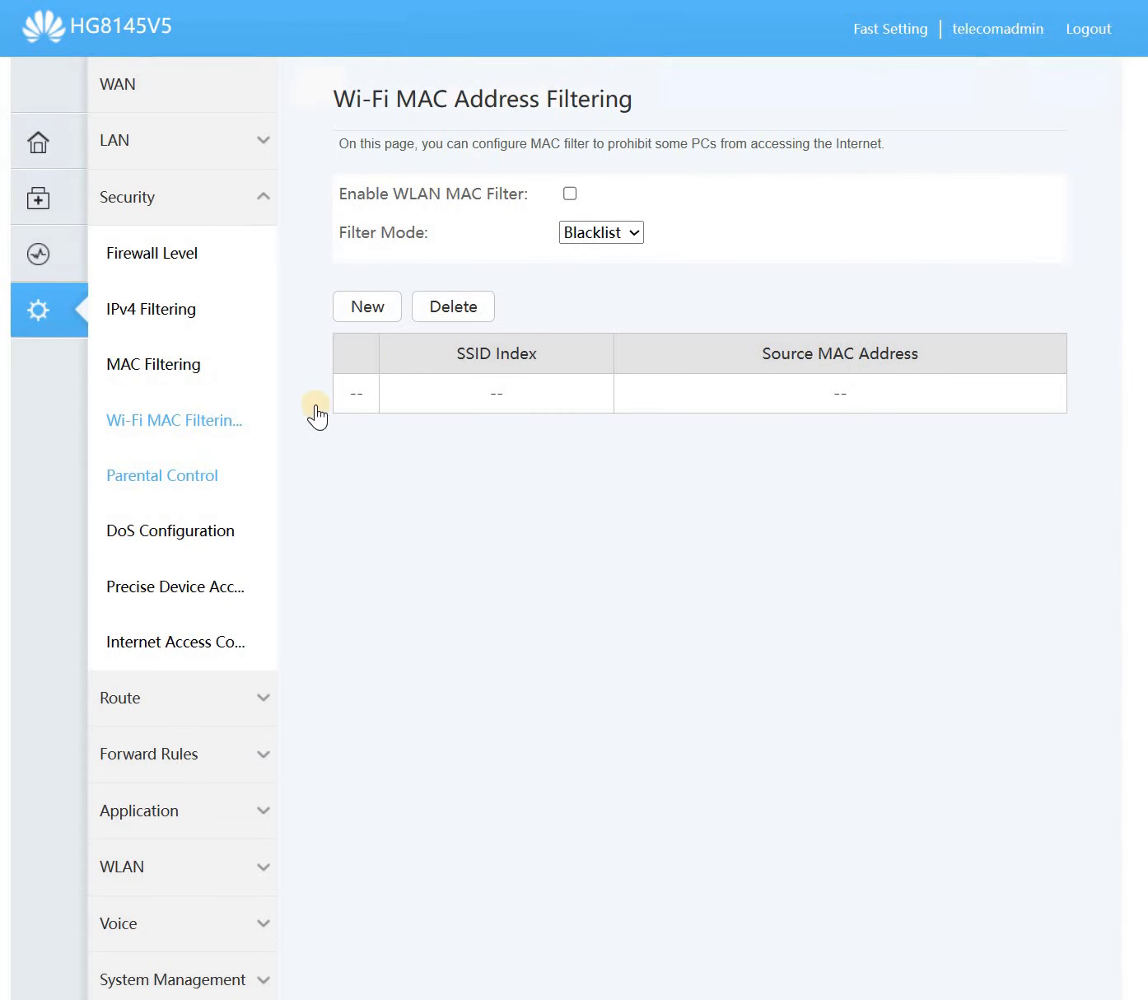
left_click_drag(393, 194, 560, 184)
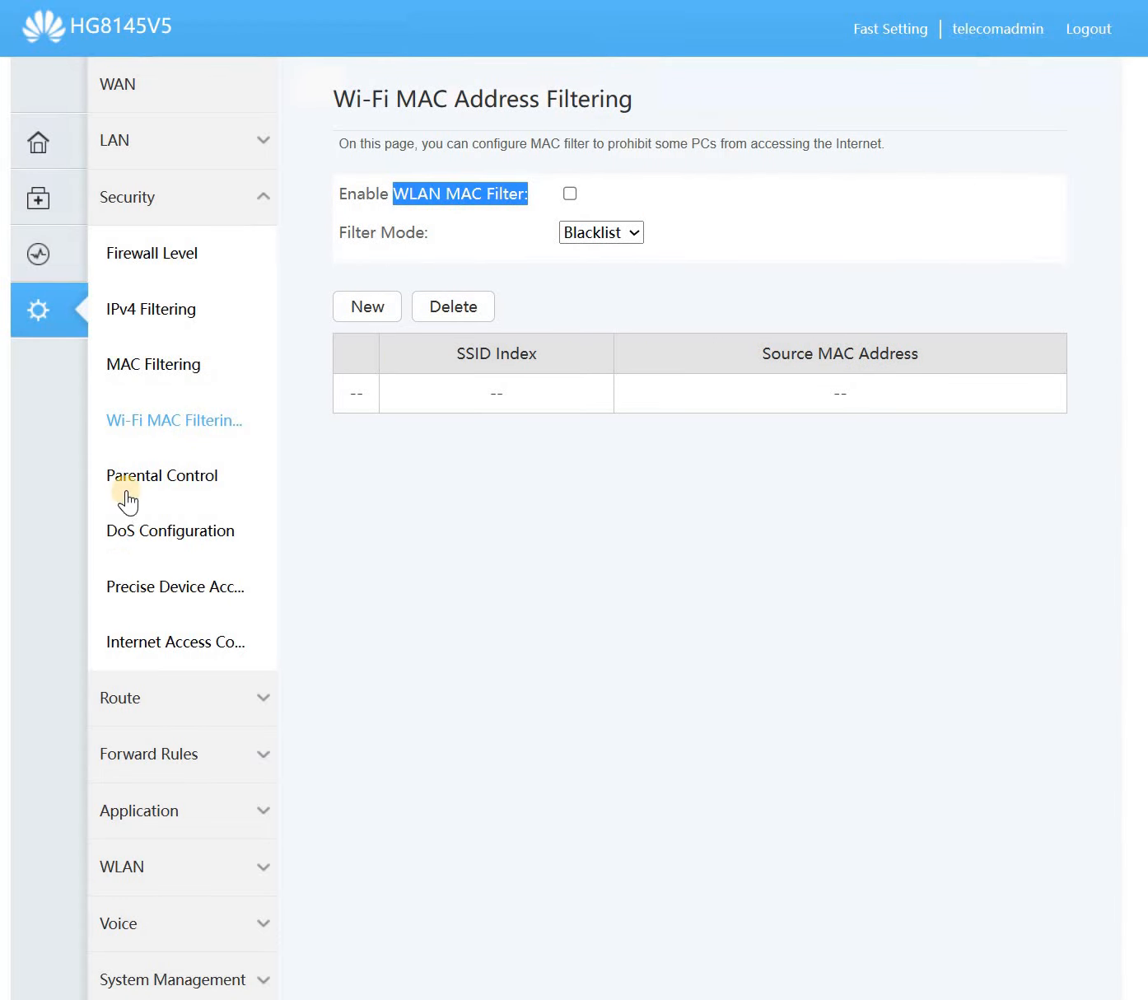
left_click(128, 491)
left_click(129, 550)
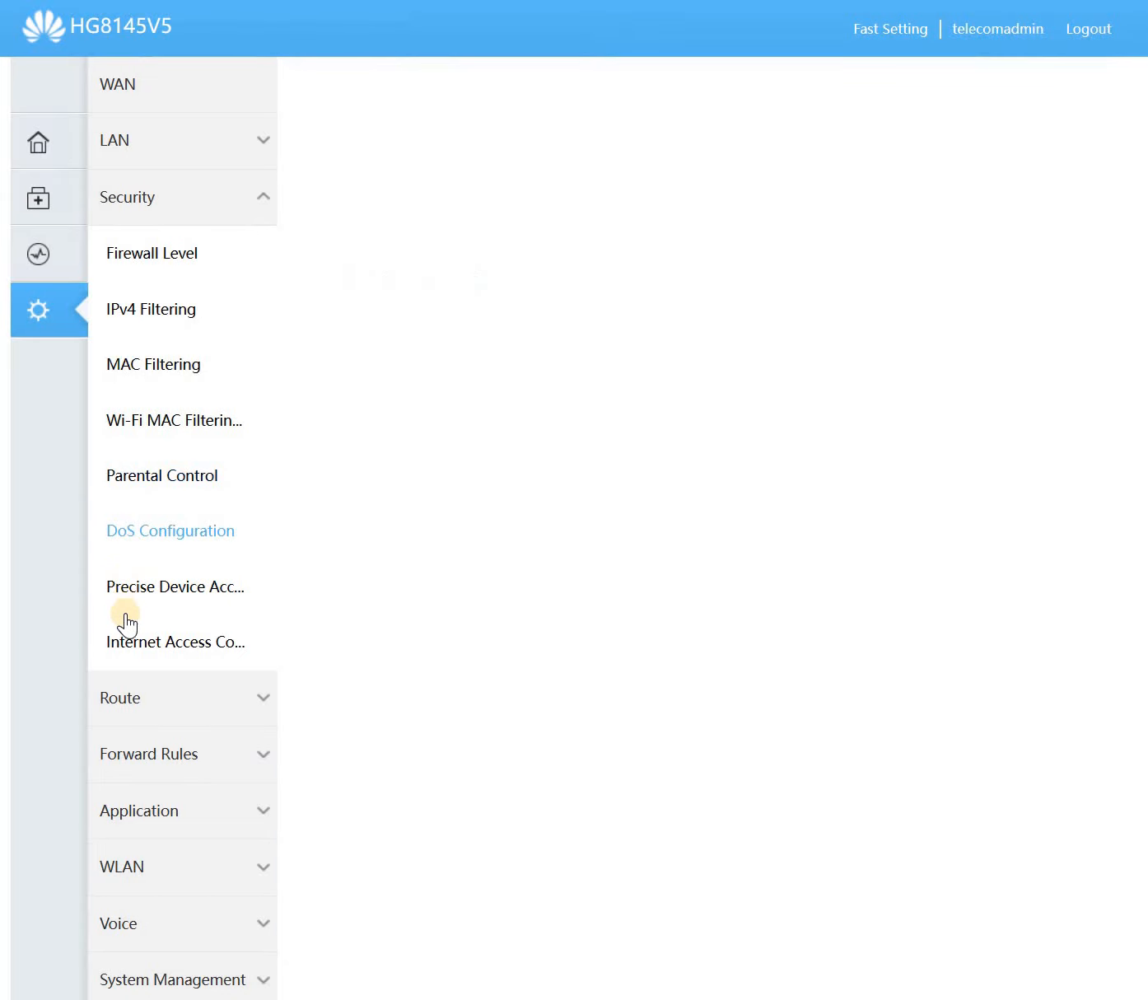
left_click(137, 608)
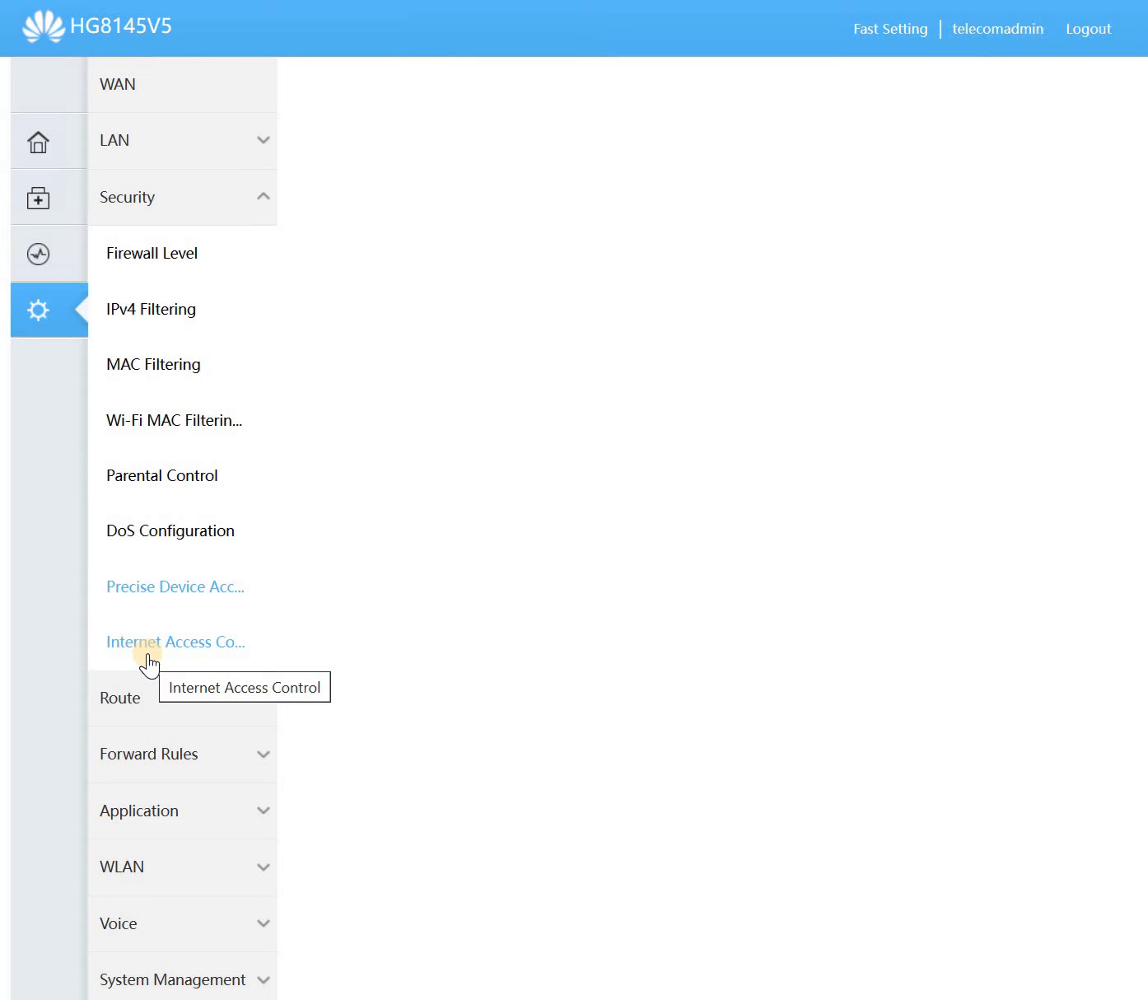
- Turn Internet Access Control on then back off, then return to Precise Device Access Control
left_click(149, 655)
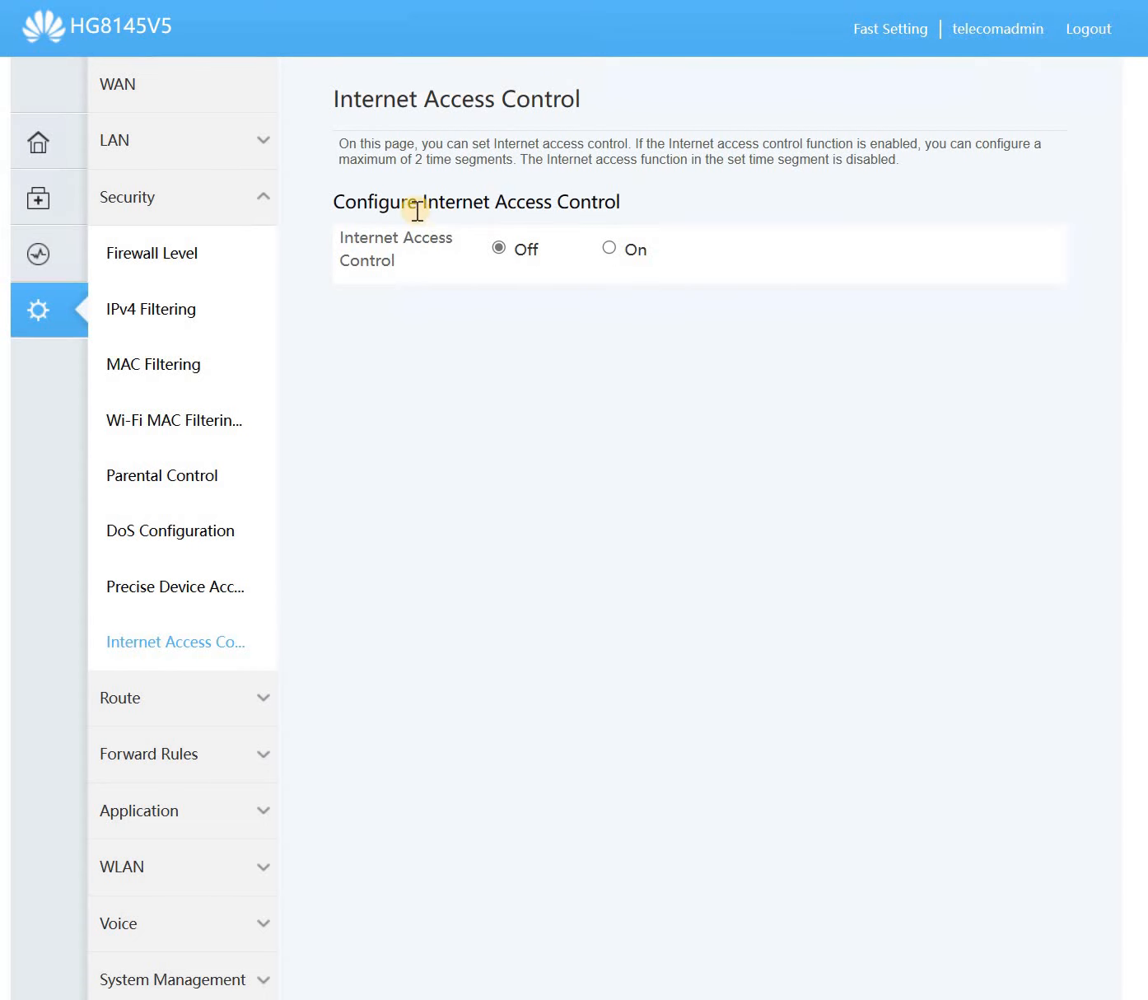
left_click_drag(417, 211, 655, 207)
left_click(607, 247)
left_click(500, 247)
left_click(191, 586)
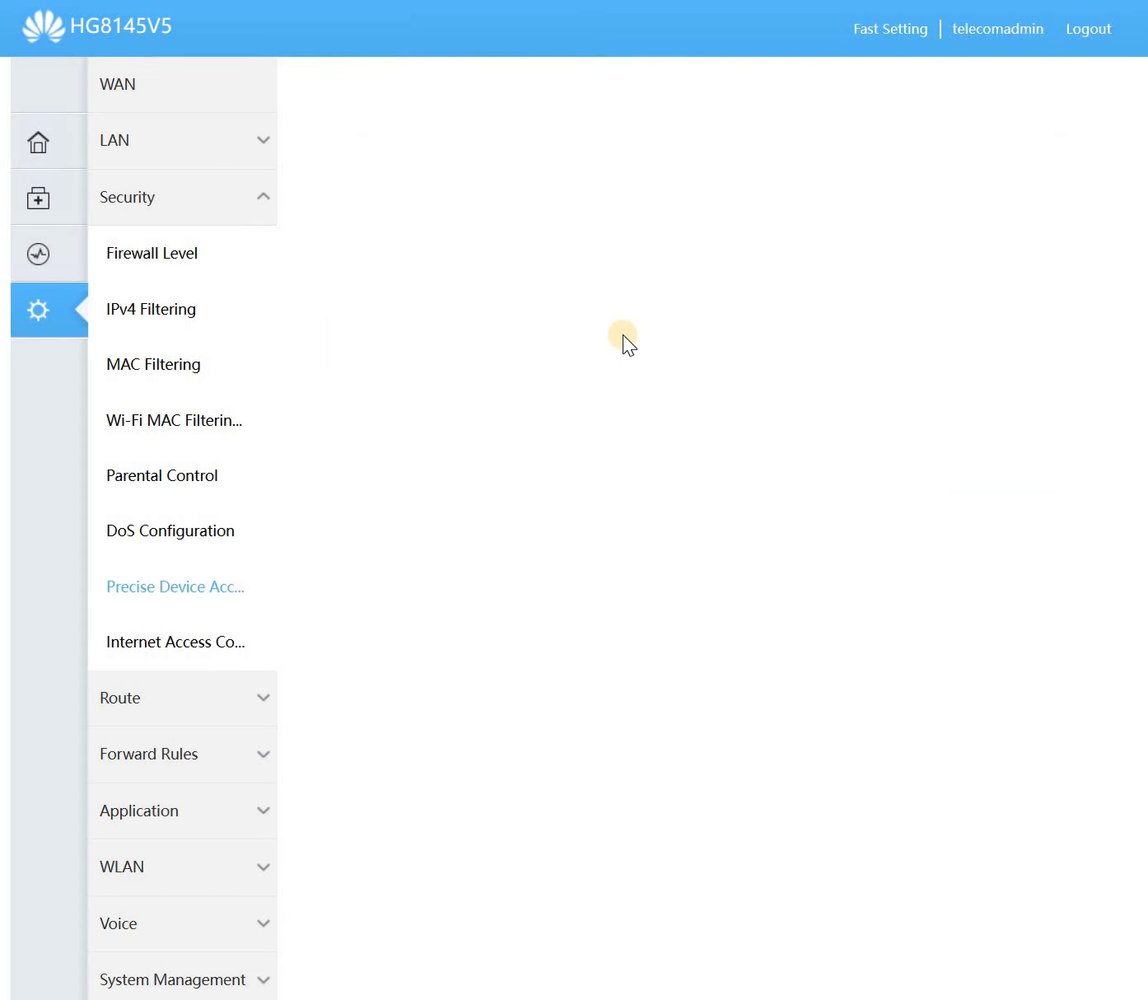
- Enable precise device access control and start a new rule with priority 1
left_click(384, 319)
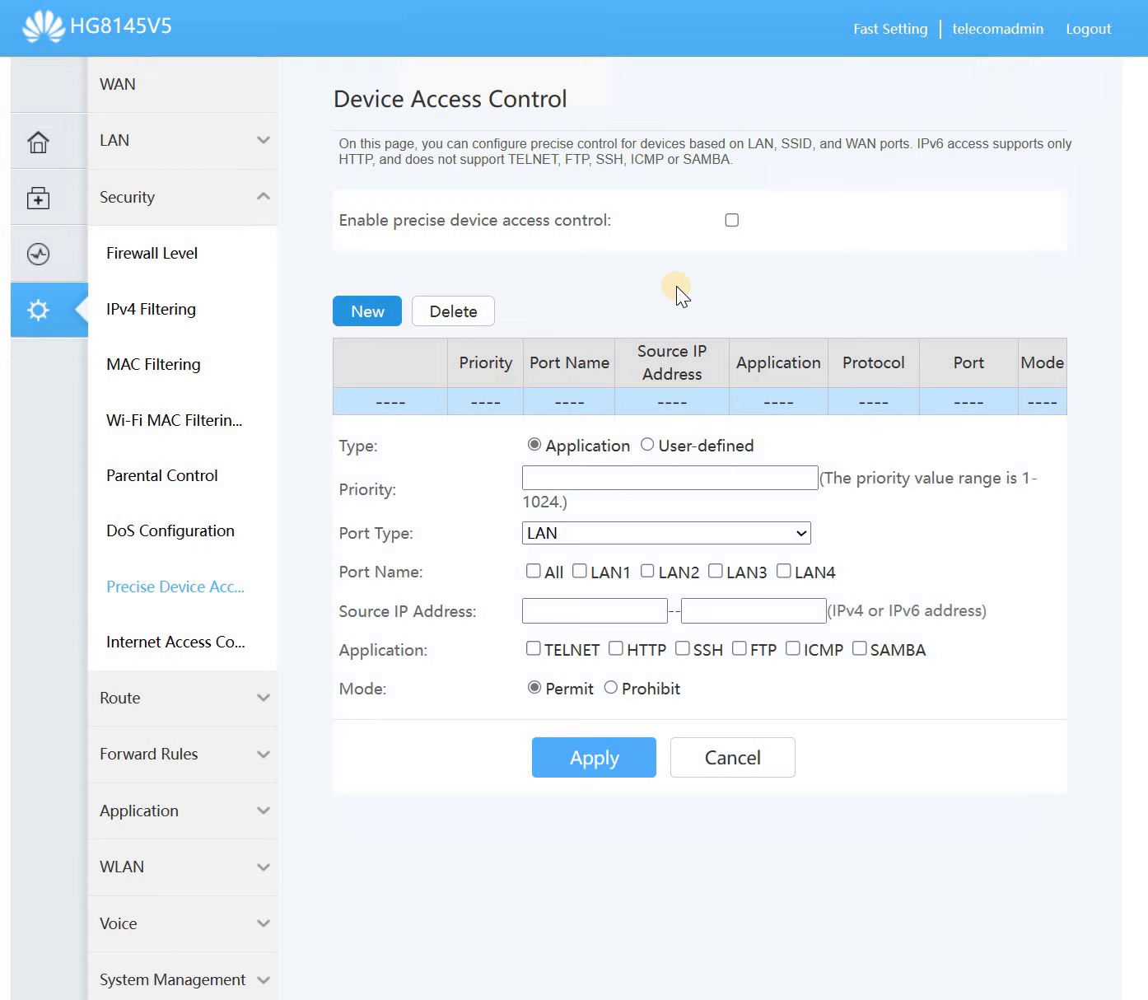
left_click(731, 220)
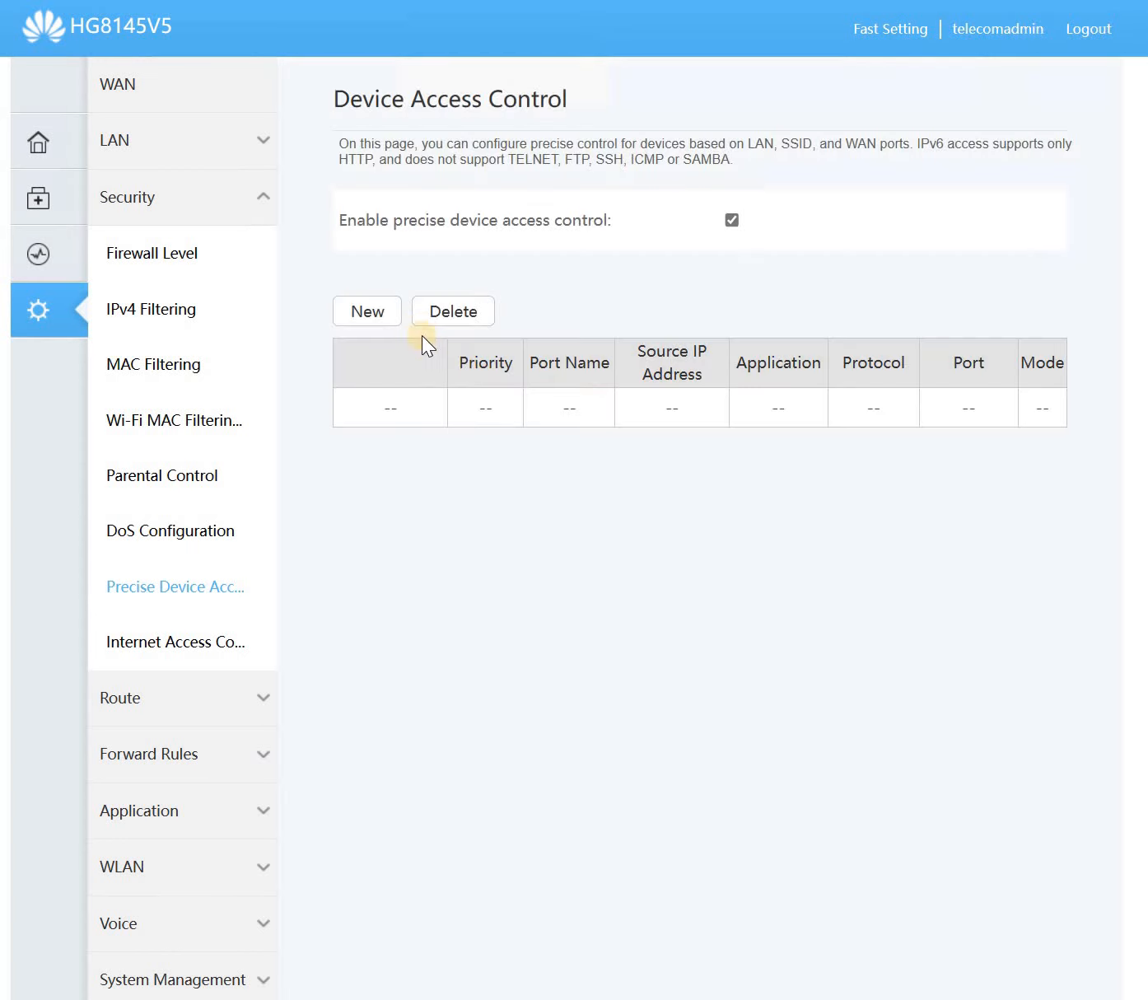
left_click(359, 313)
left_click(559, 486)
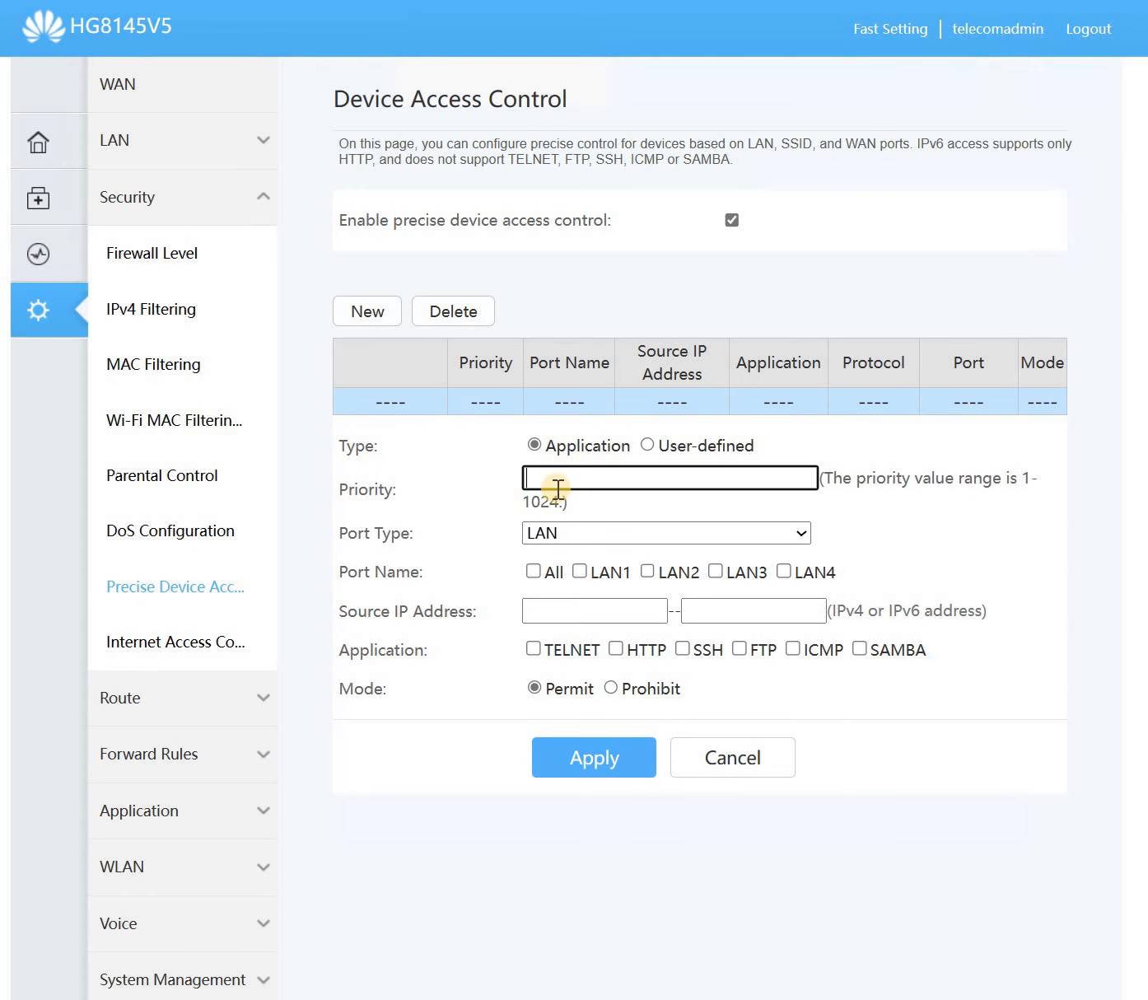
type("1")
- Set the rule to WAN ports on all WANs permitting HTTP, apply it, and check the list
left_click(571, 535)
left_click(587, 604)
left_click(576, 618)
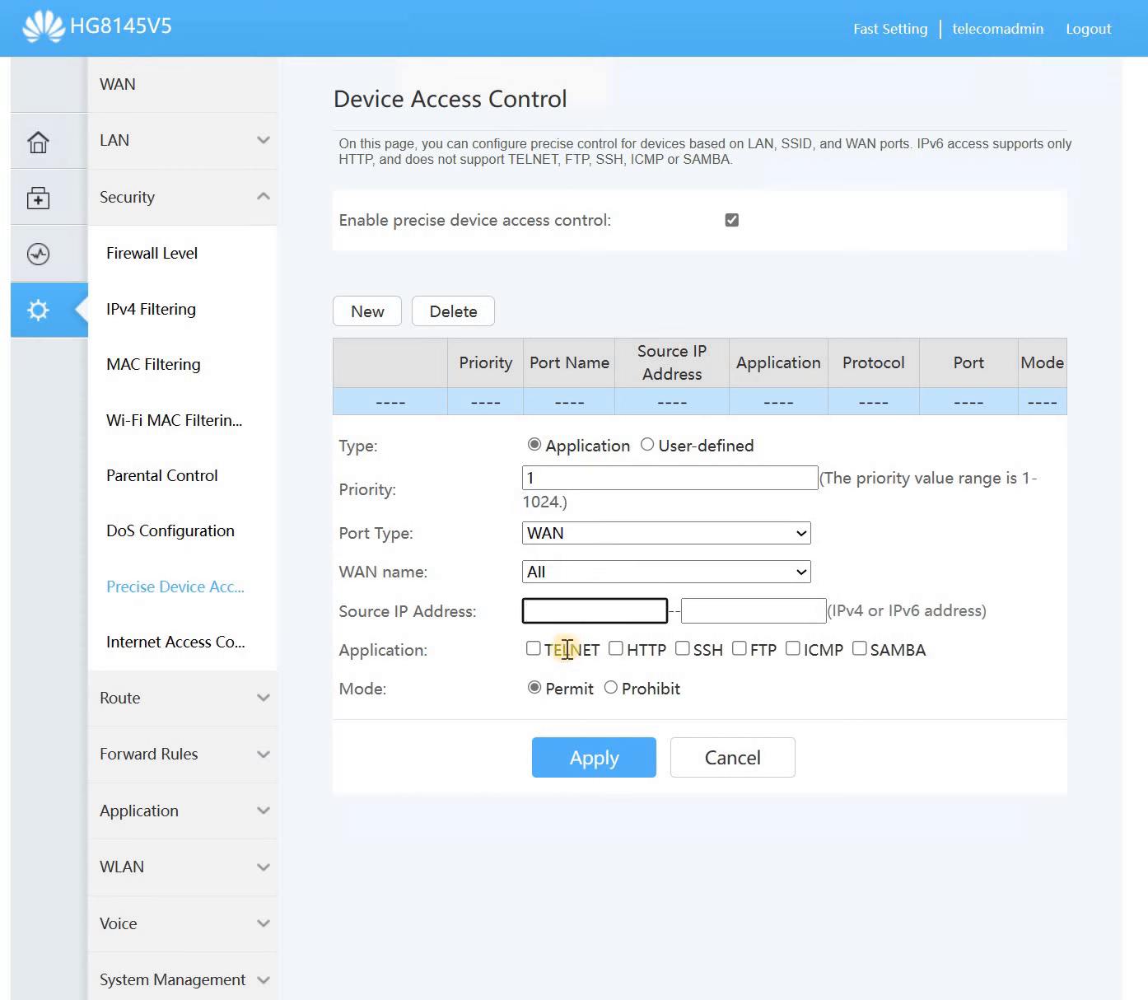
left_click(613, 671)
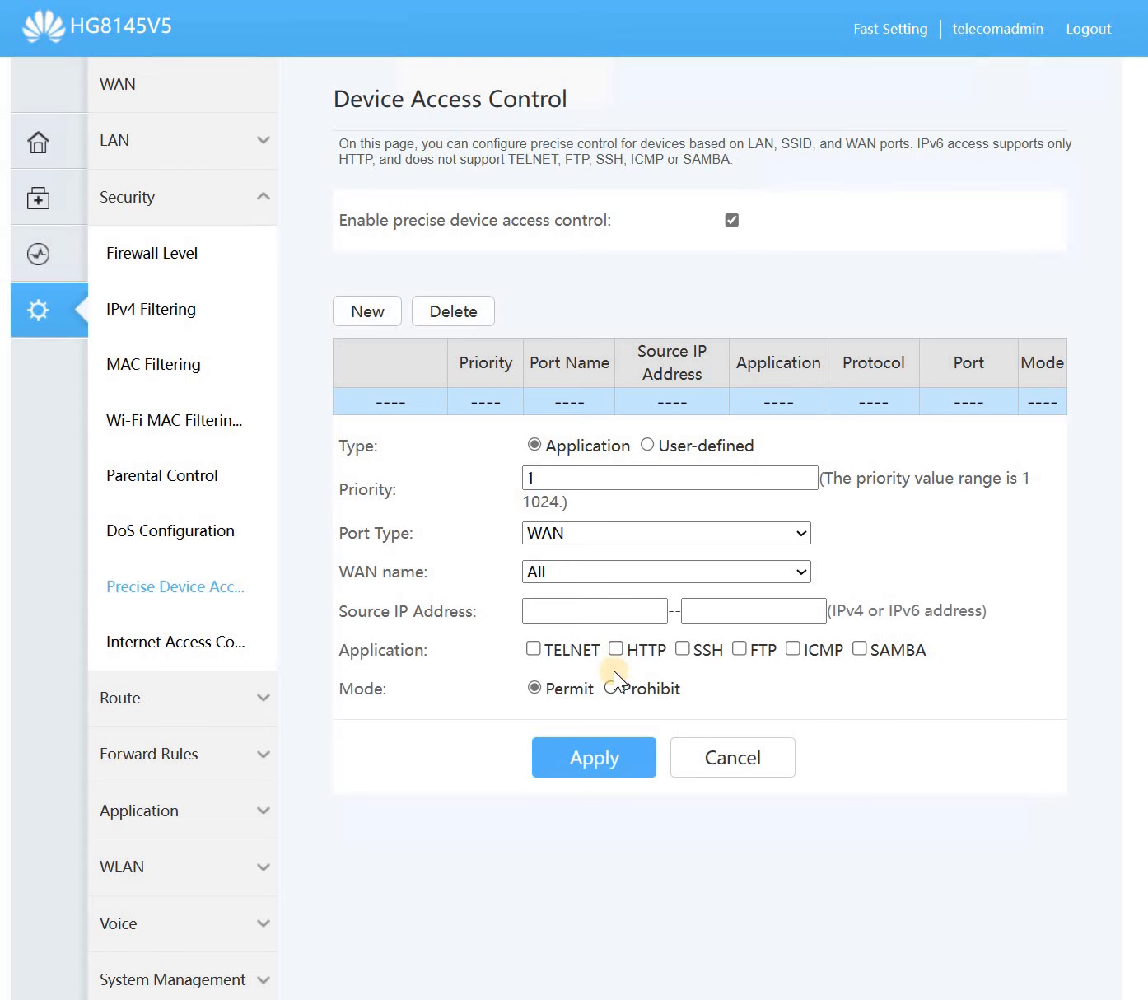
left_click(610, 750)
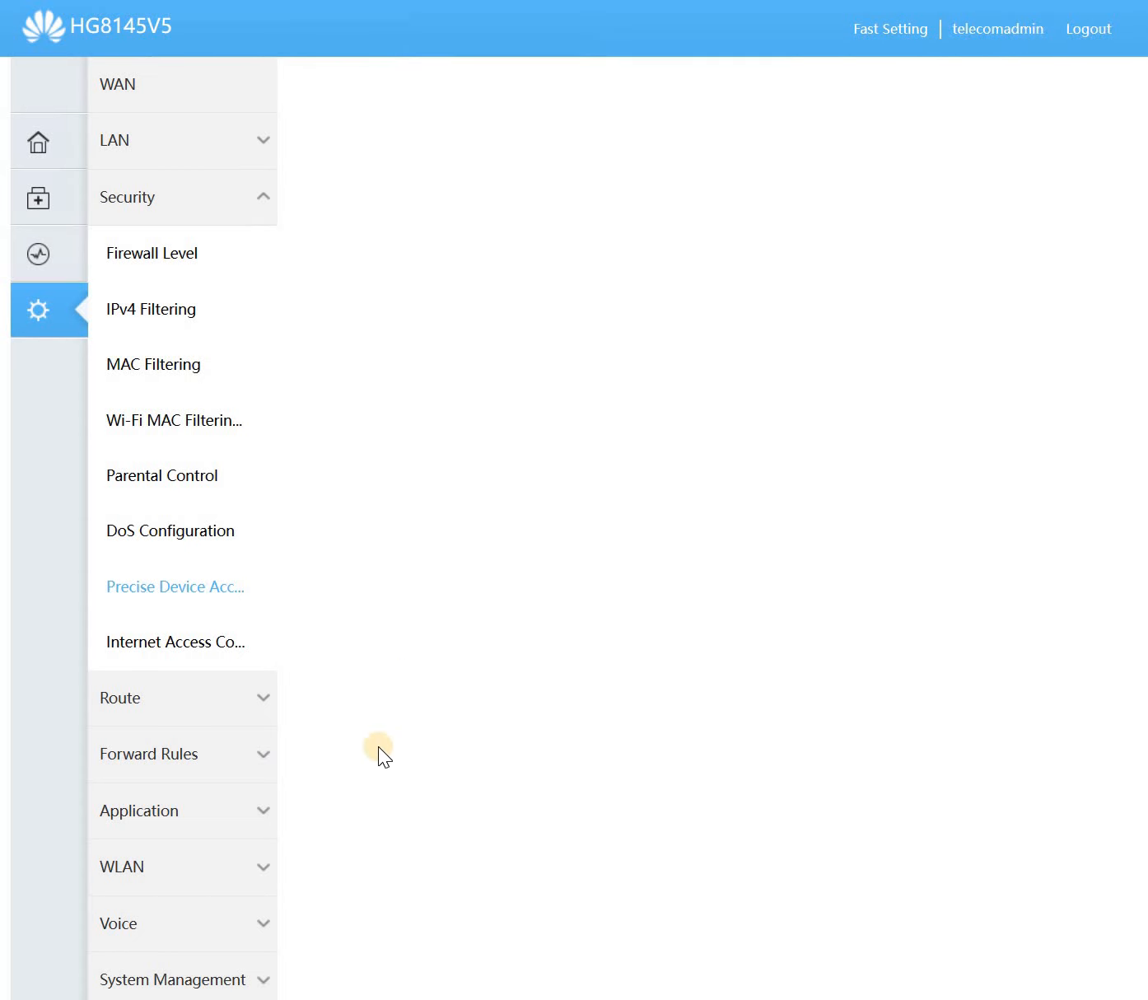
left_click(223, 605)
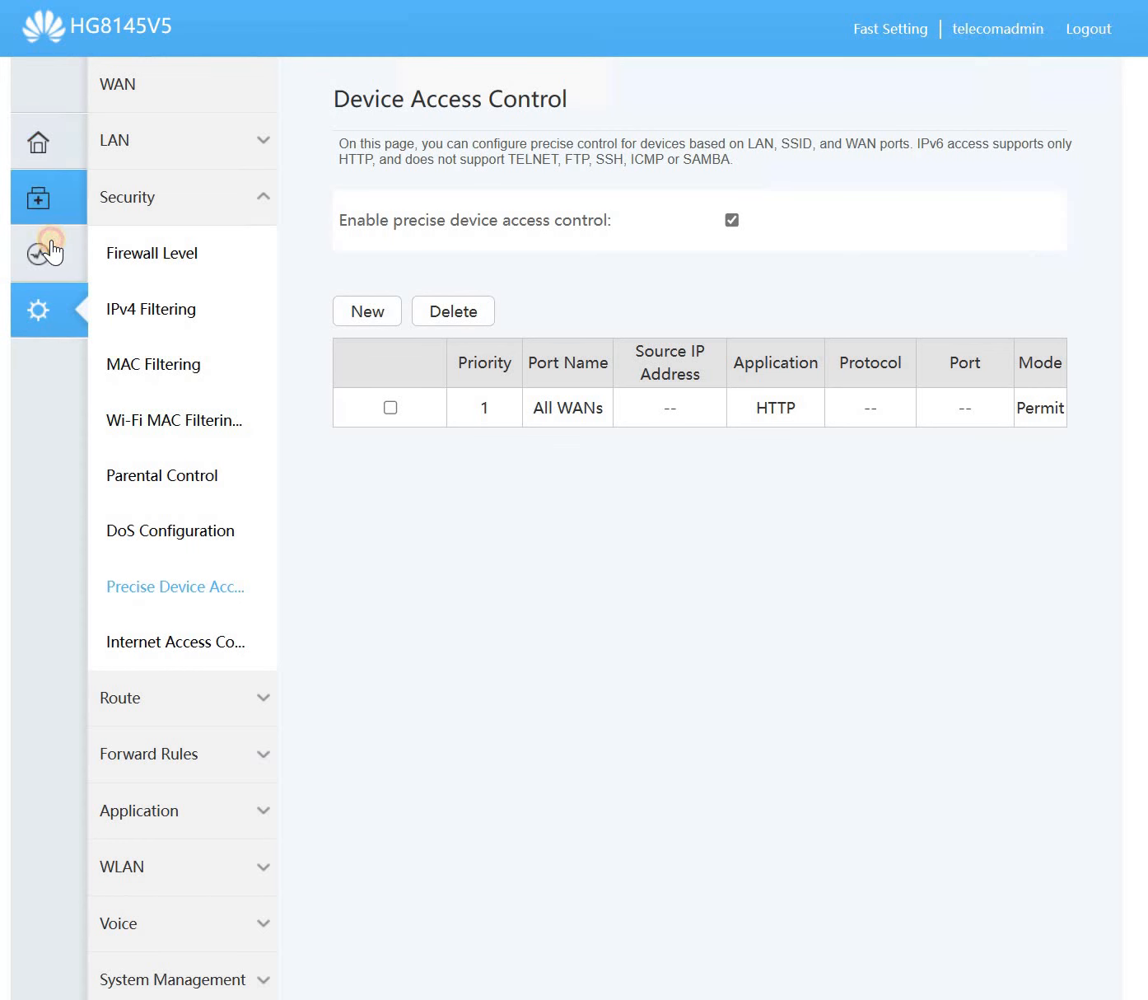
left_click(51, 246)
- In WAN status, select the 2_INTERNET_R_VID_20 connection's address 10.0.10.212
left_click(60, 199)
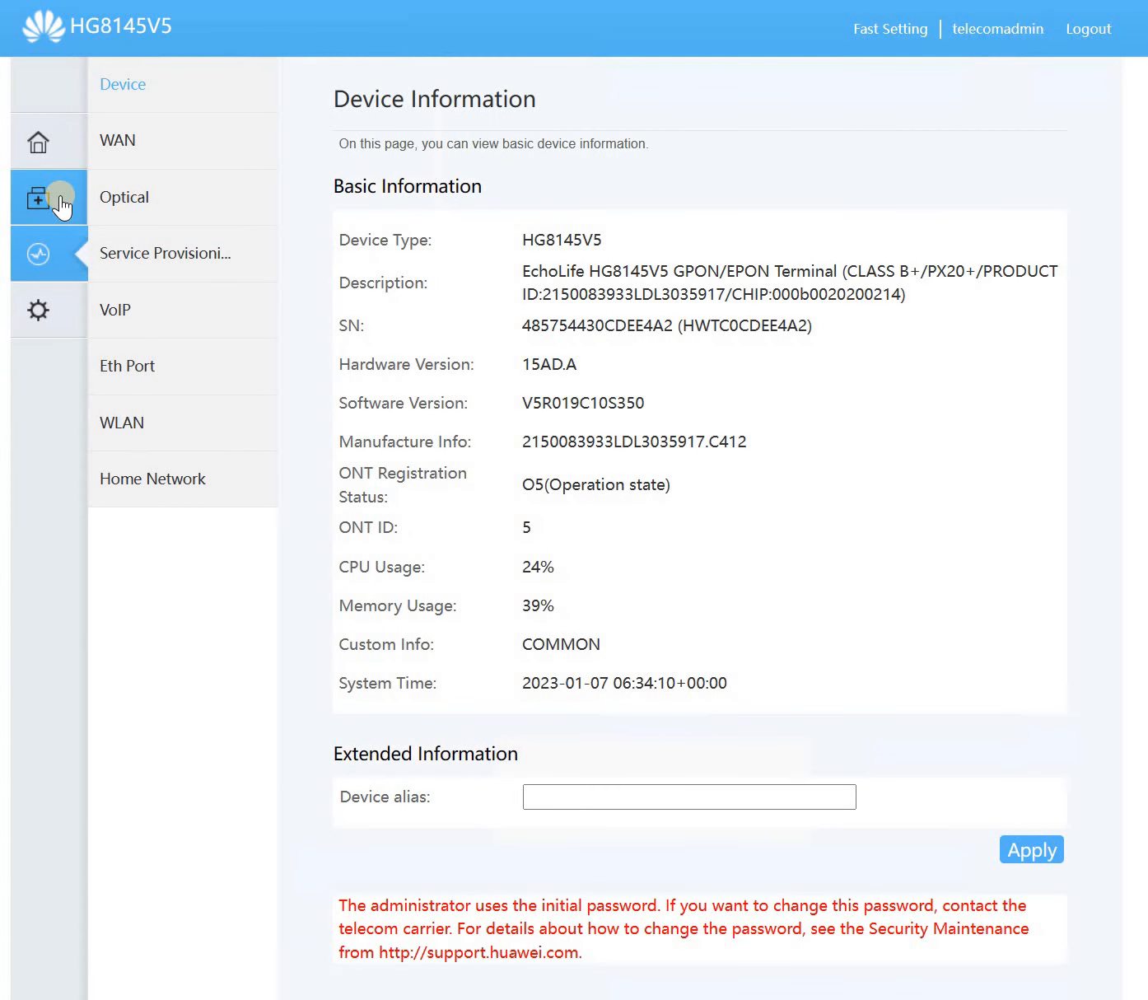
left_click(227, 158)
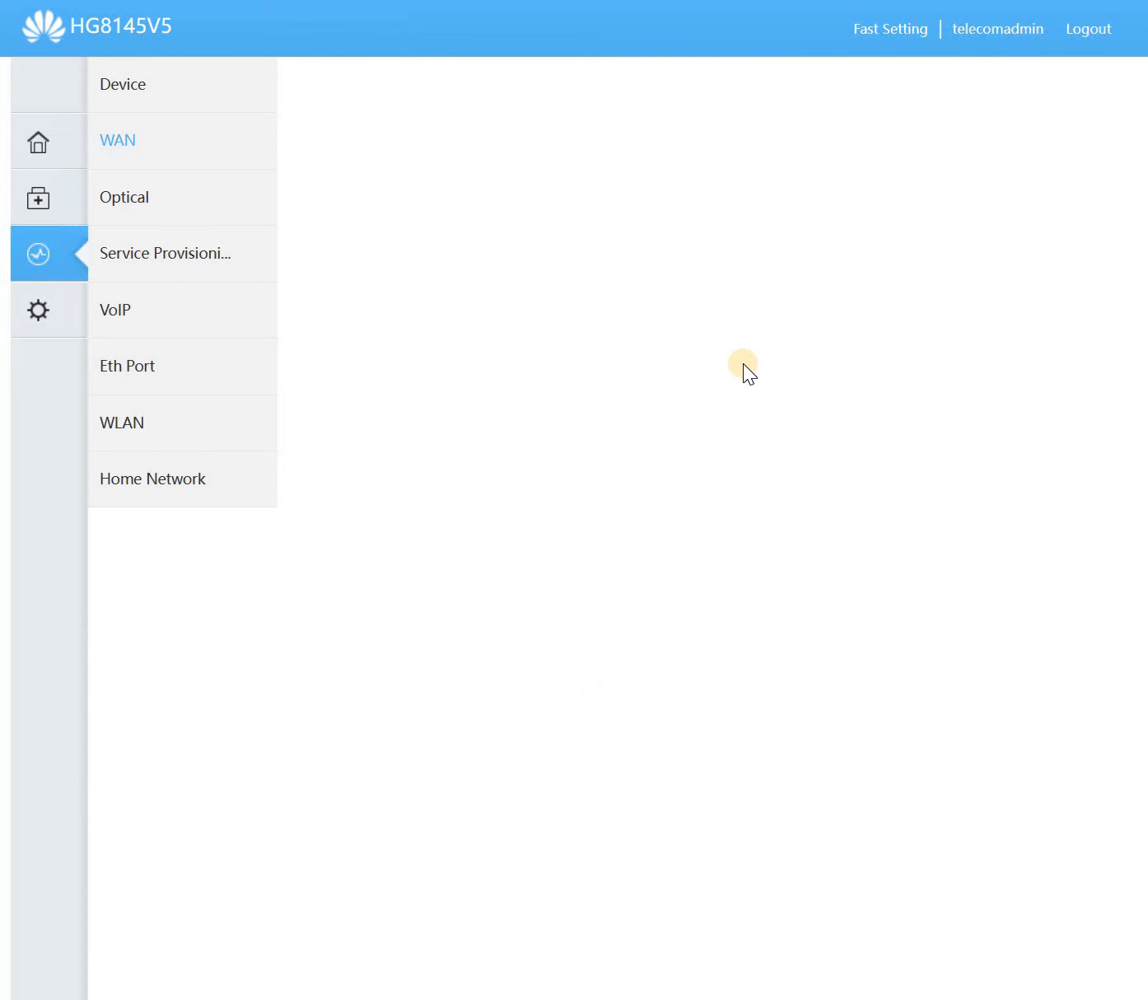
left_click(756, 303)
double_click(756, 303)
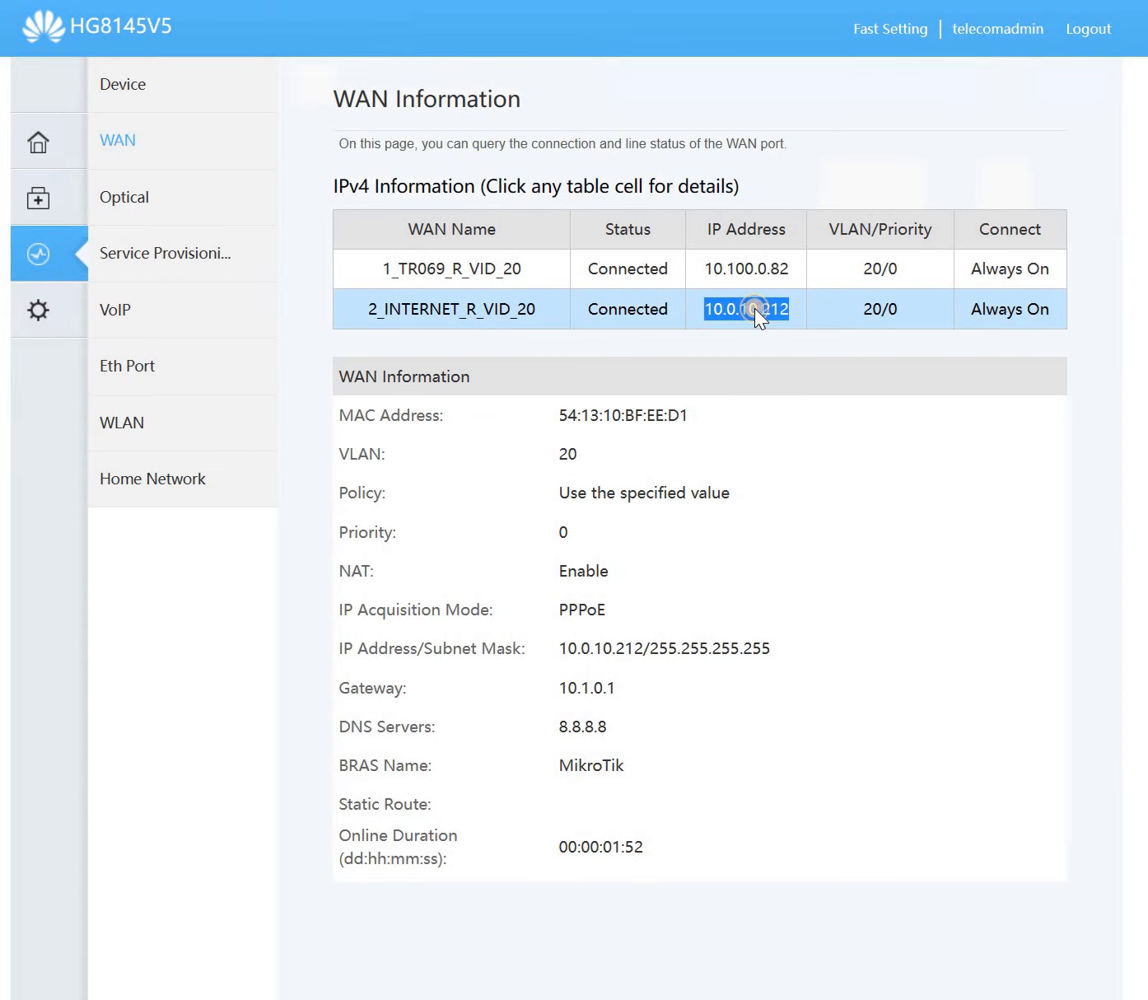
- Browse to 10.0.10.212 and expand Advanced on the certificate warning
right_click(754, 307)
left_click(796, 410)
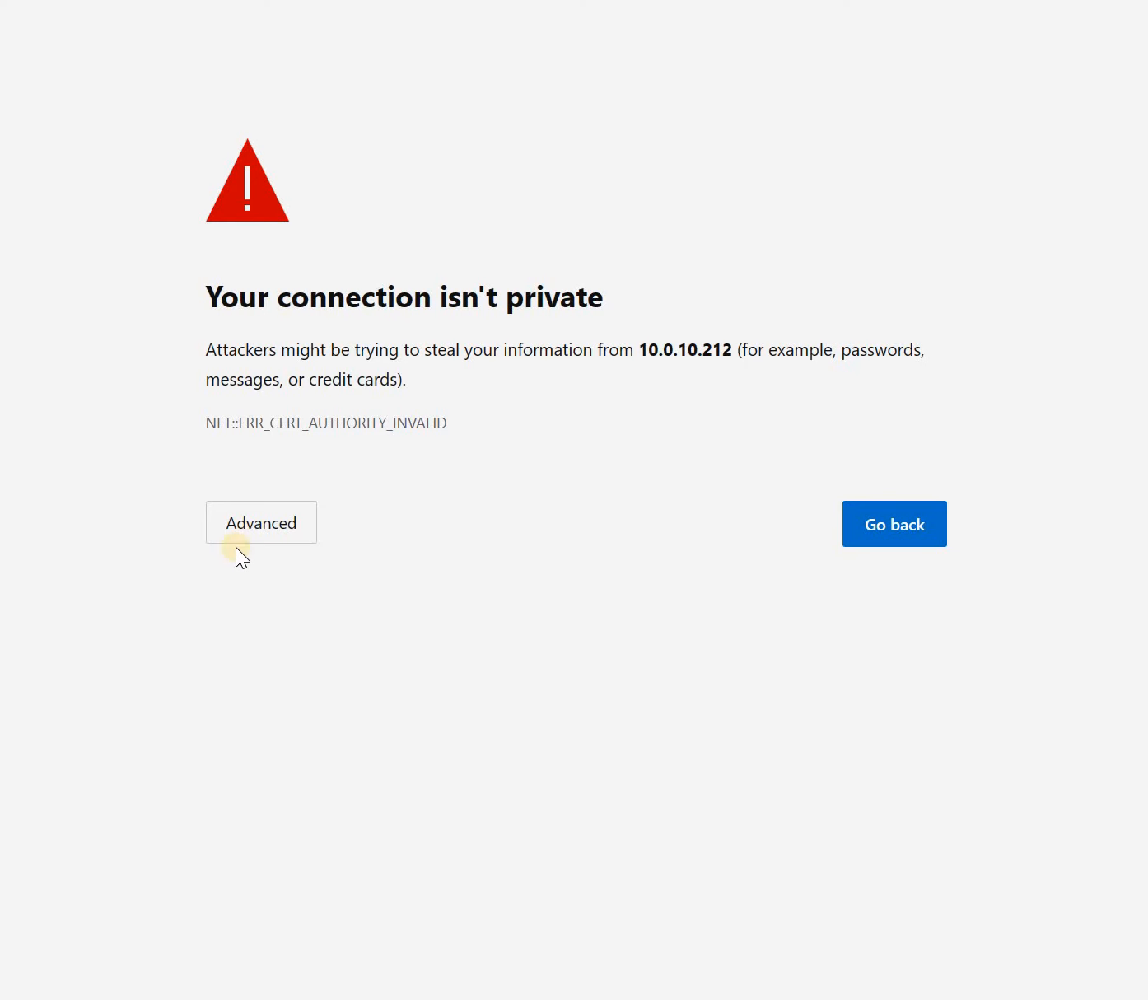
left_click(256, 536)
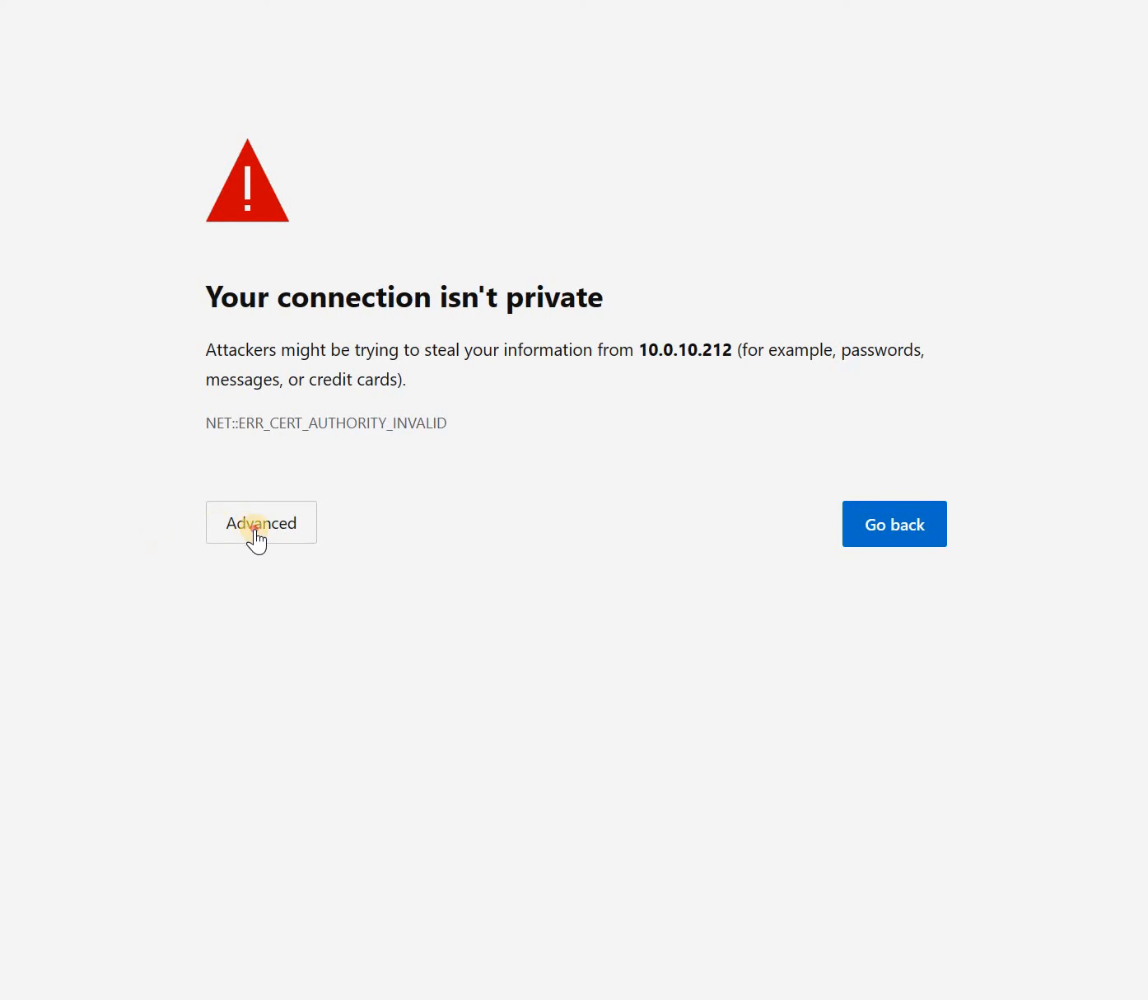
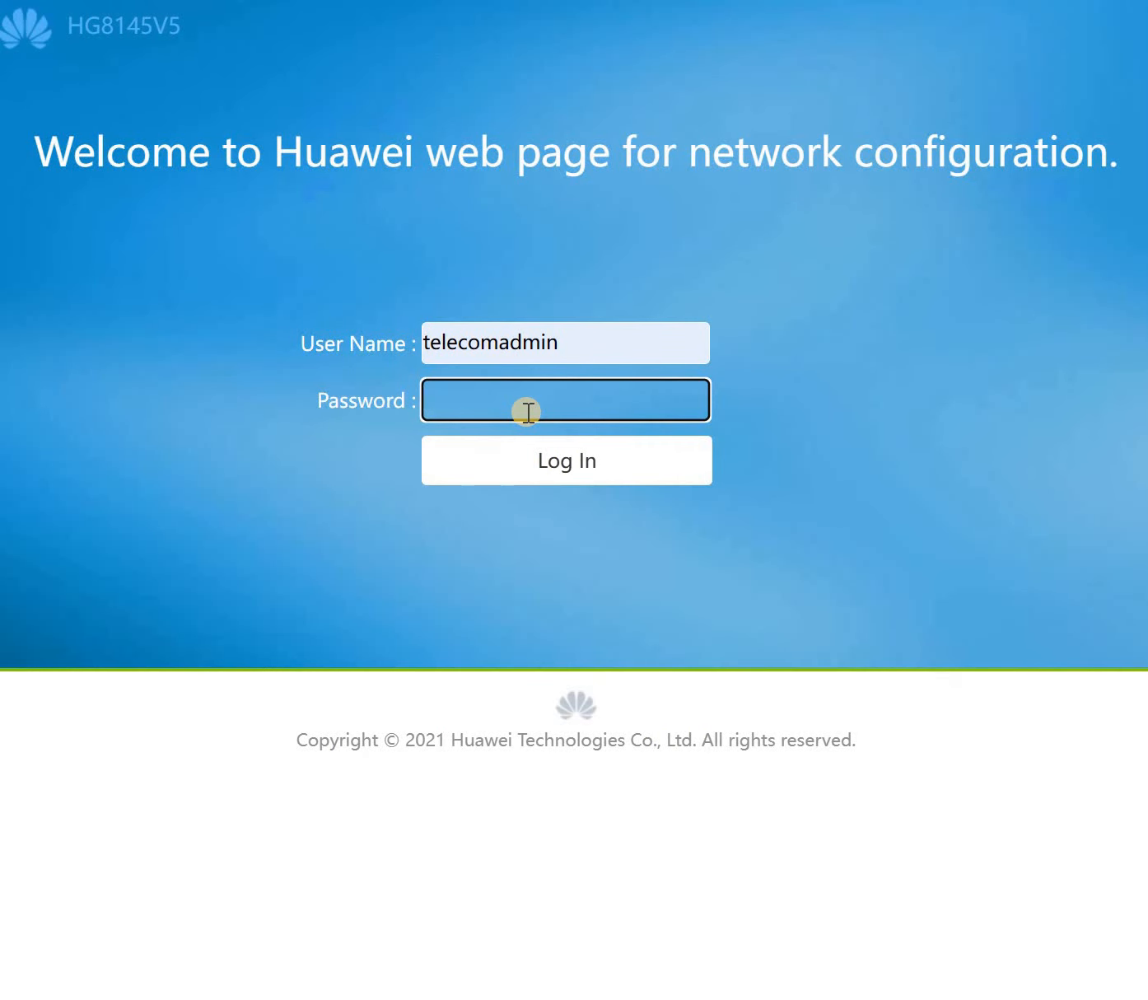
- Log in and check that 2_INTERNET_R_VID_20 on VLAN 20 is connected via PPPoE at 10.0.10.212
key("Return")
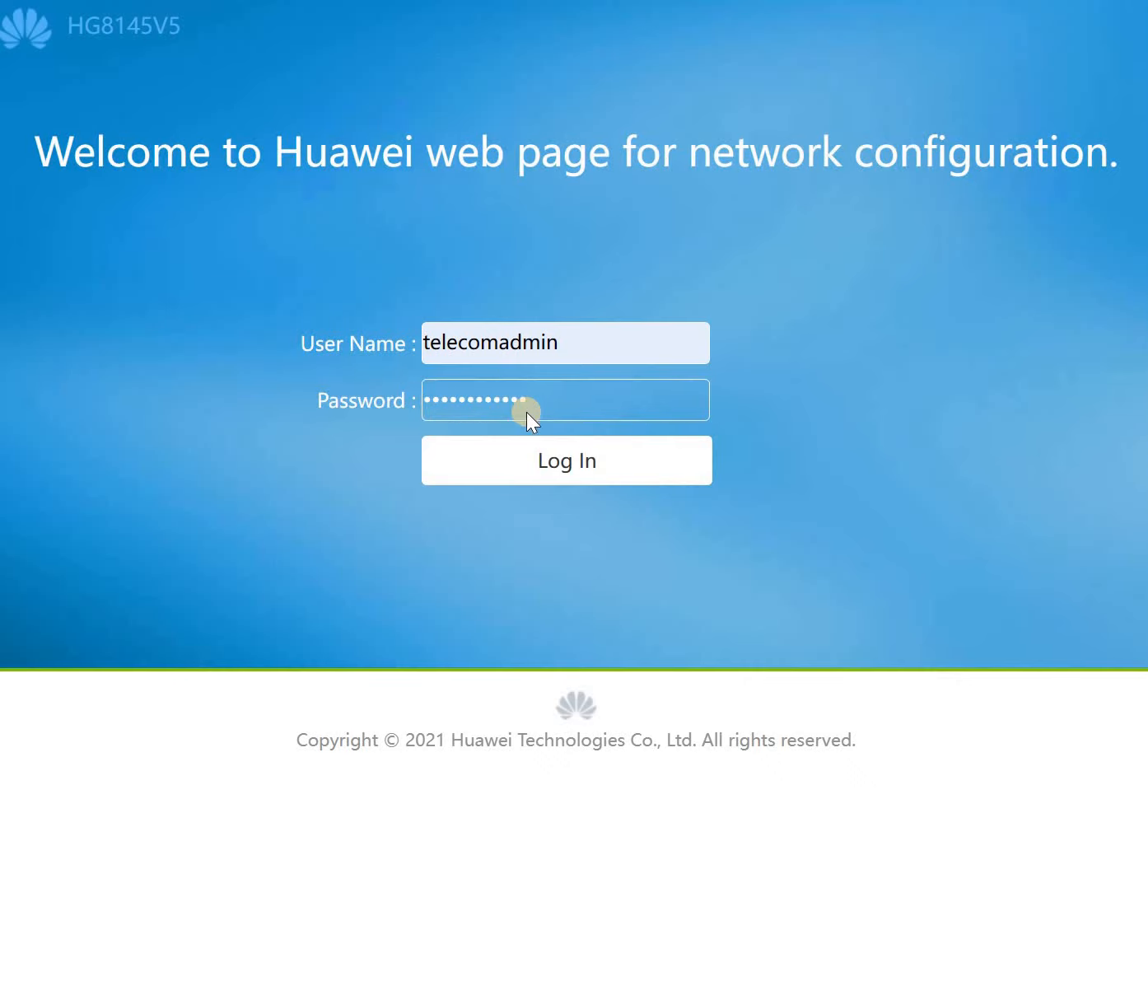
left_click_drag(318, 21, 971, 22)
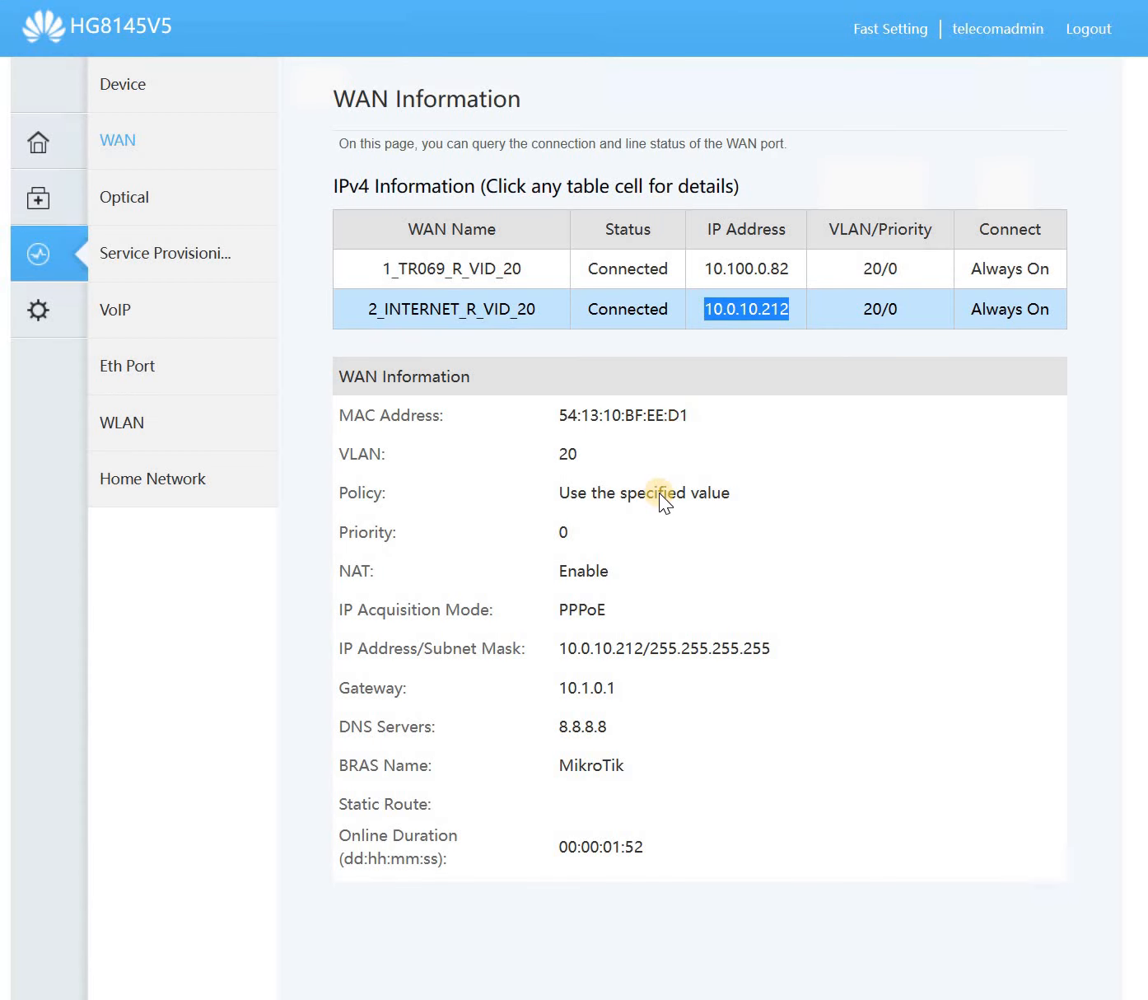
left_click_drag(668, 416, 681, 416)
- Browse the WLAN 2.4G basic and advanced network settings pages
left_click(647, 528)
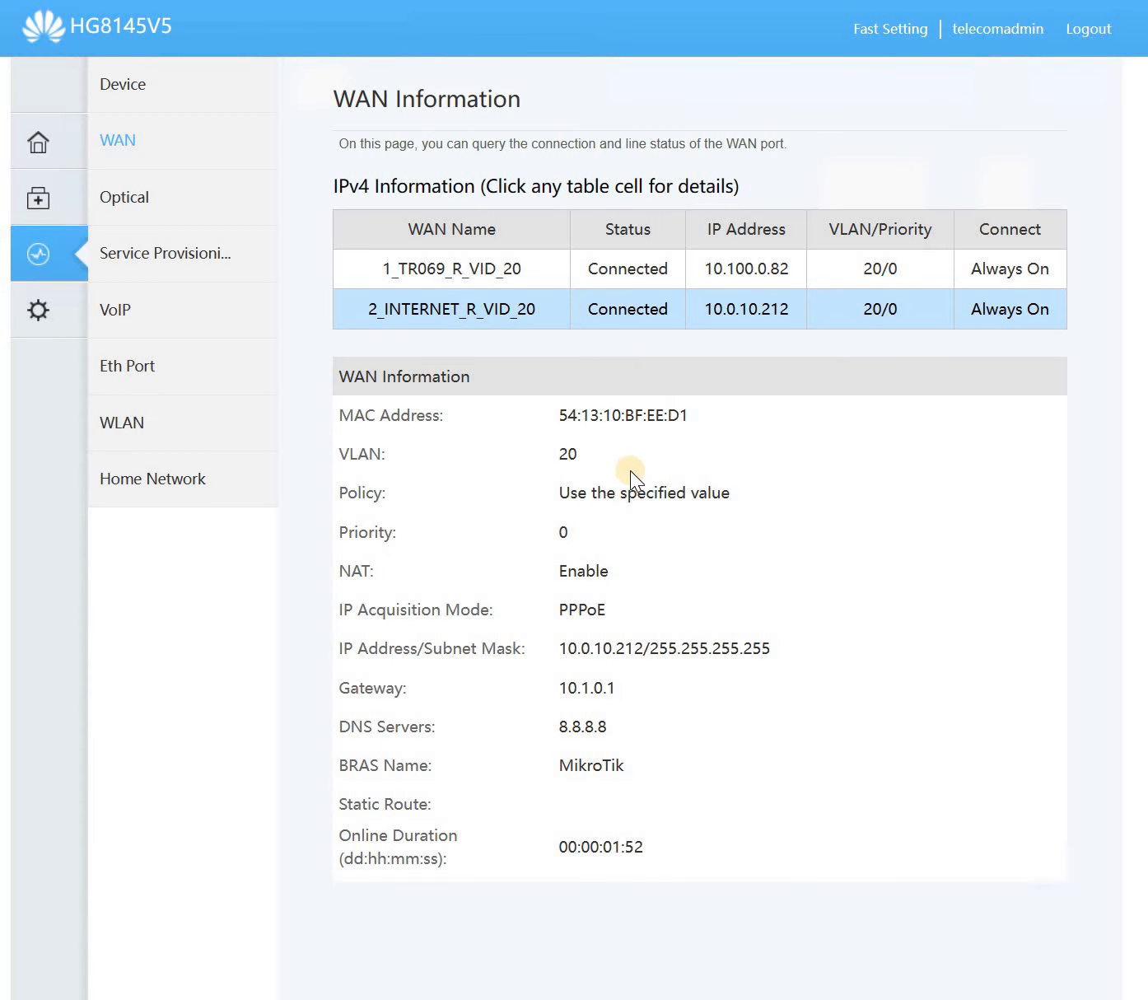
left_click(38, 317)
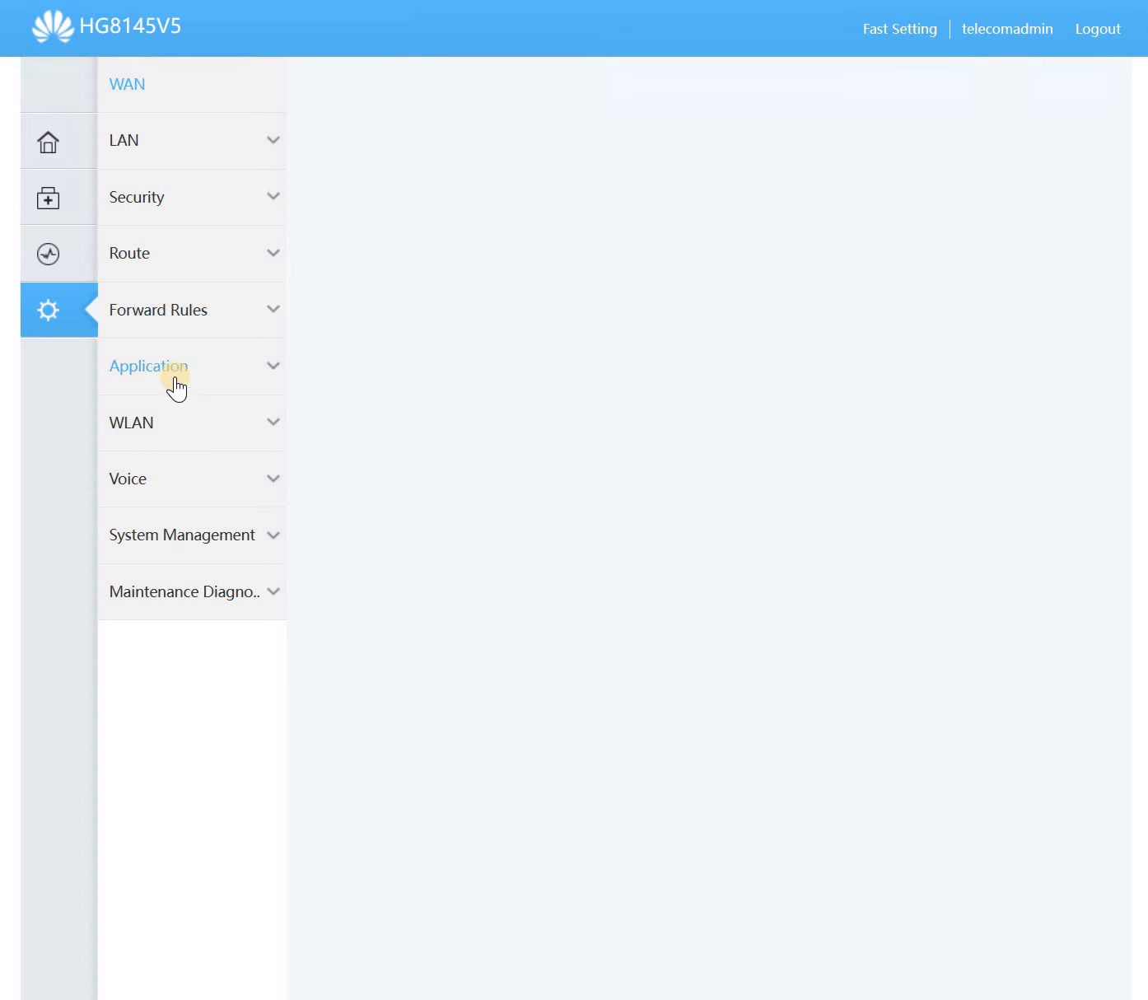
left_click(176, 437)
left_click(172, 465)
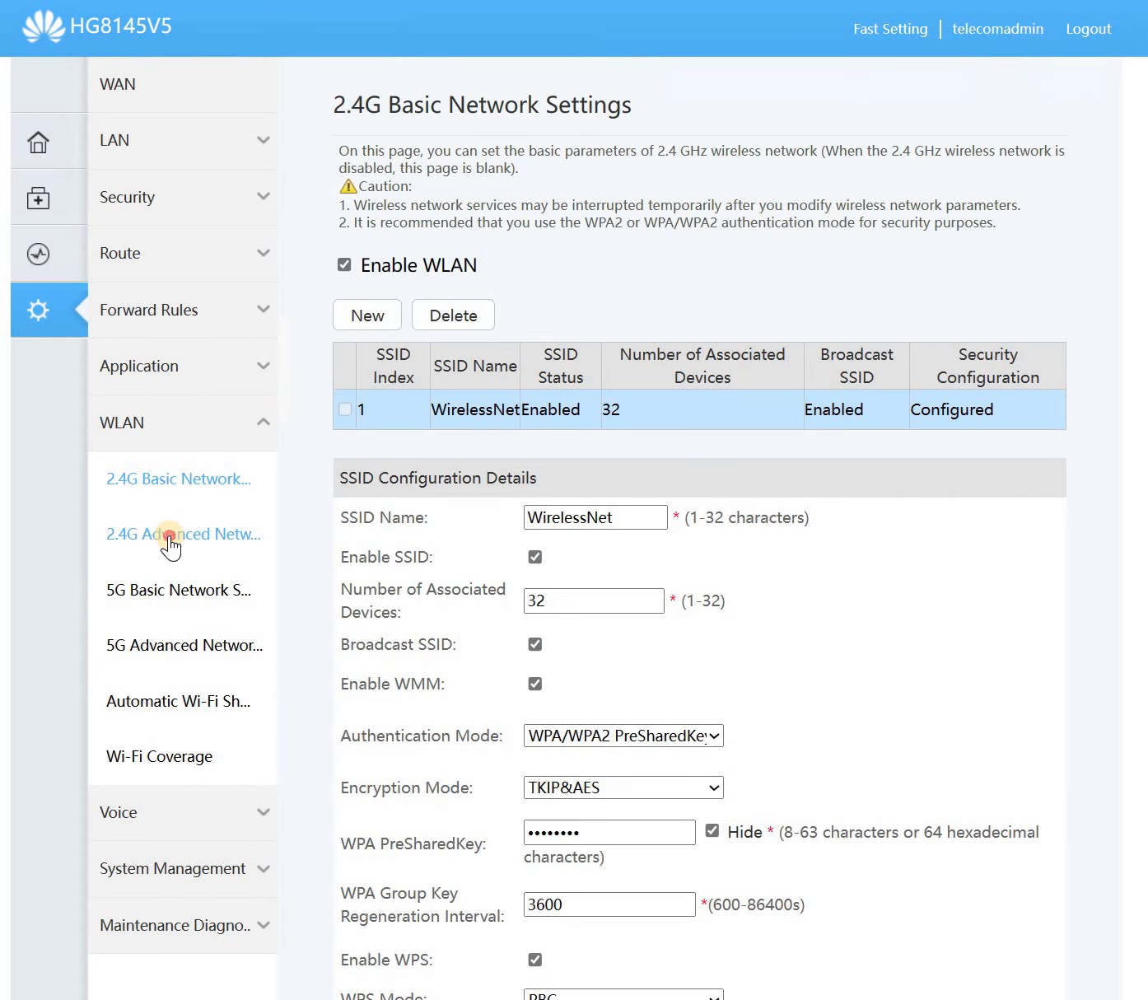
left_click(173, 649)
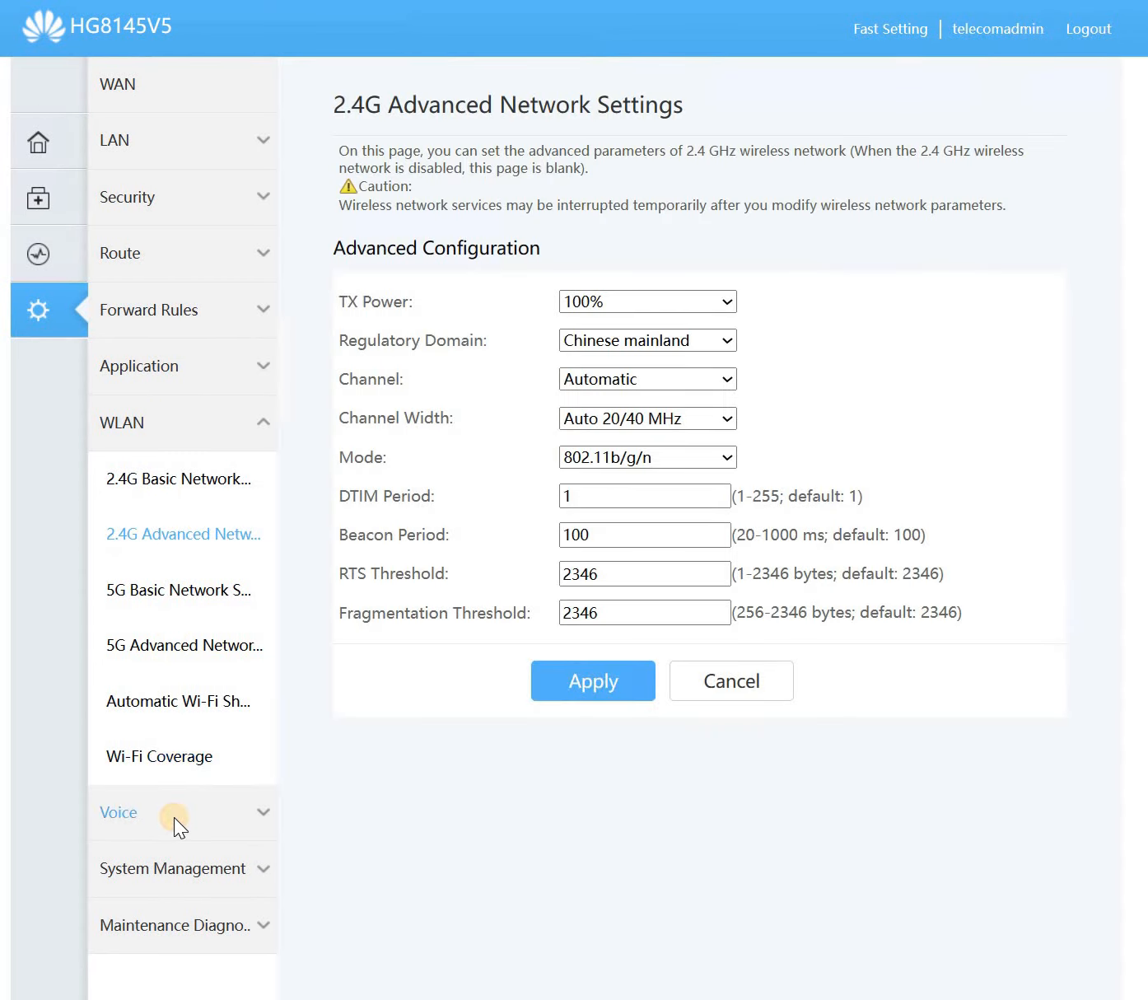
- Look through the Voice settings: VoIP advanced configuration and SIP/H.248 protocol conversion
left_click(173, 815)
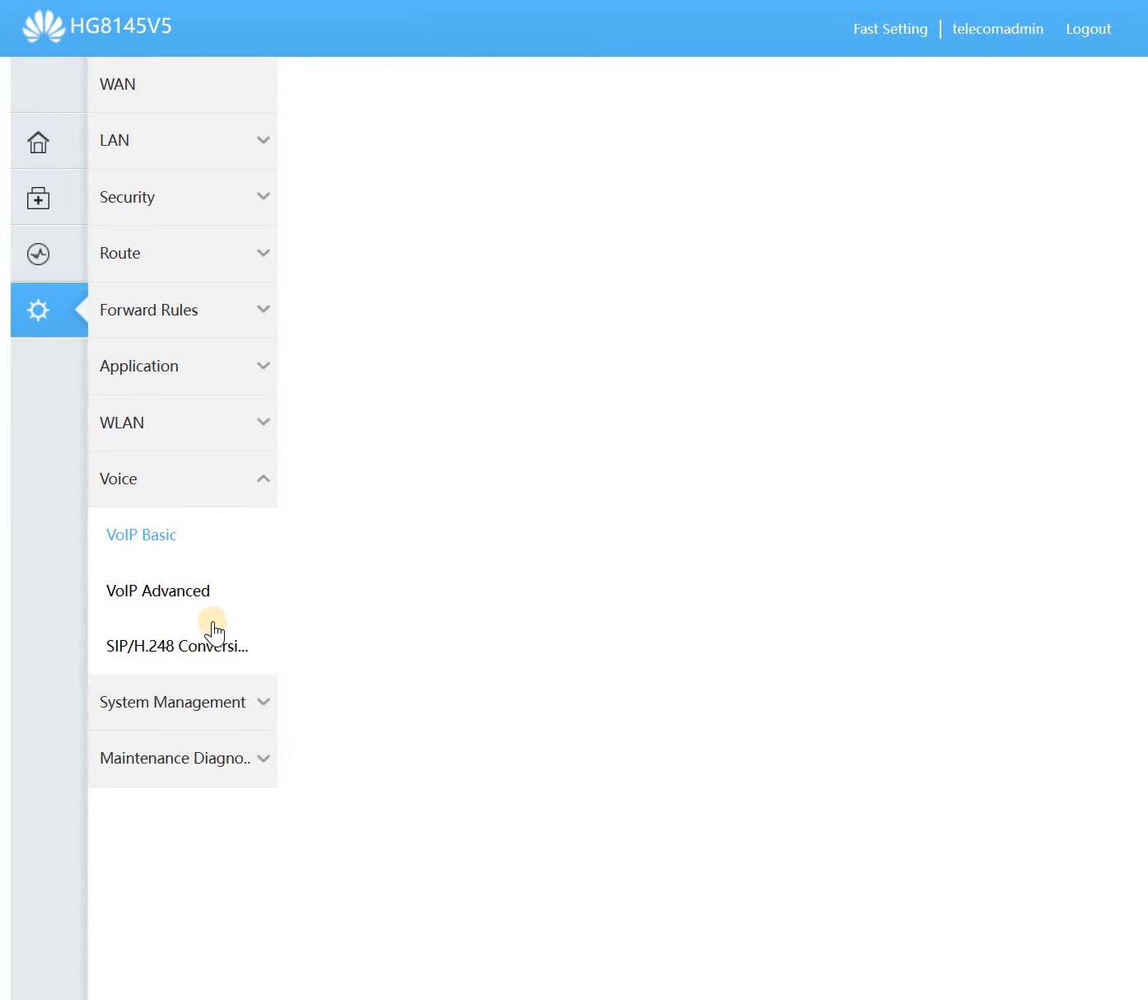
scroll(482, 618, "down", 8)
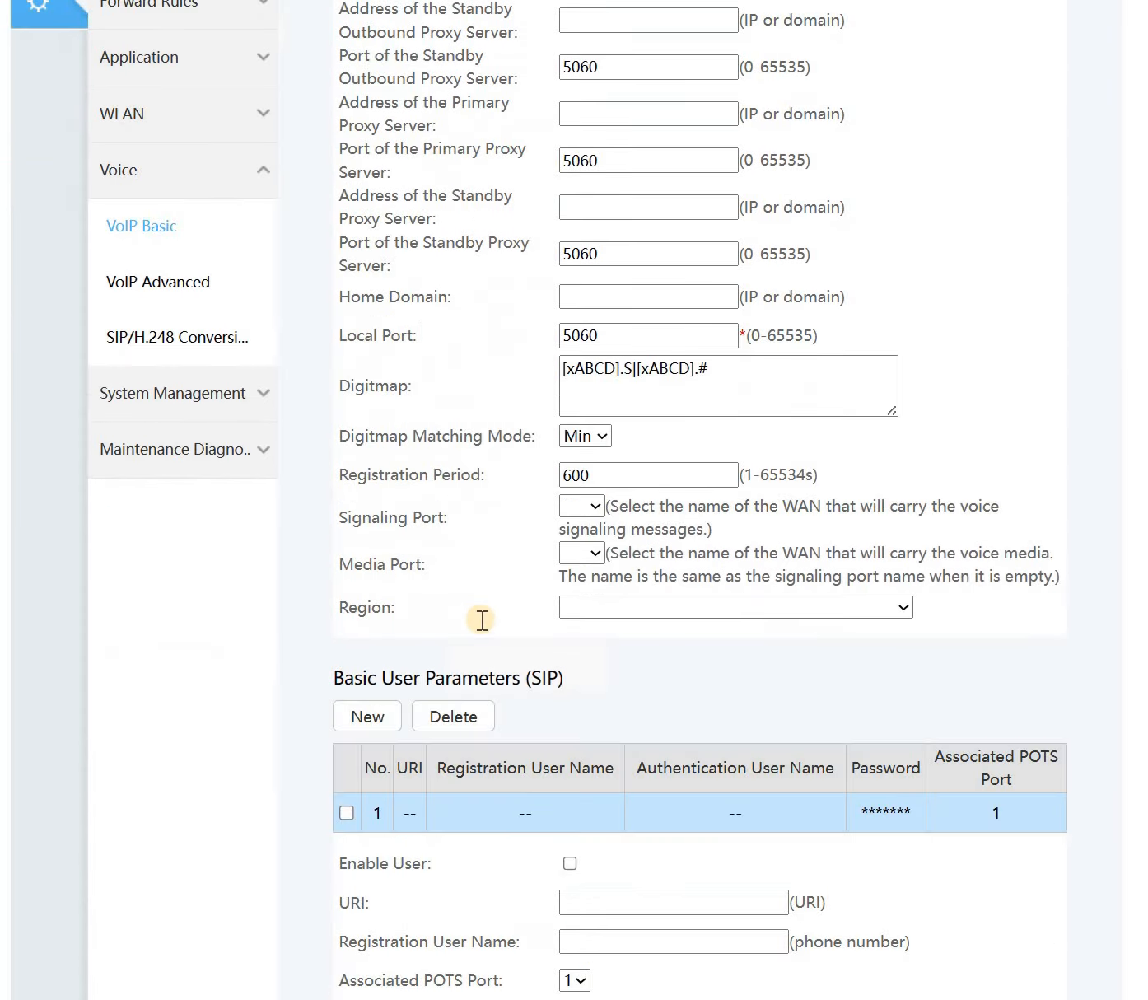
scroll(456, 628, "up", 8)
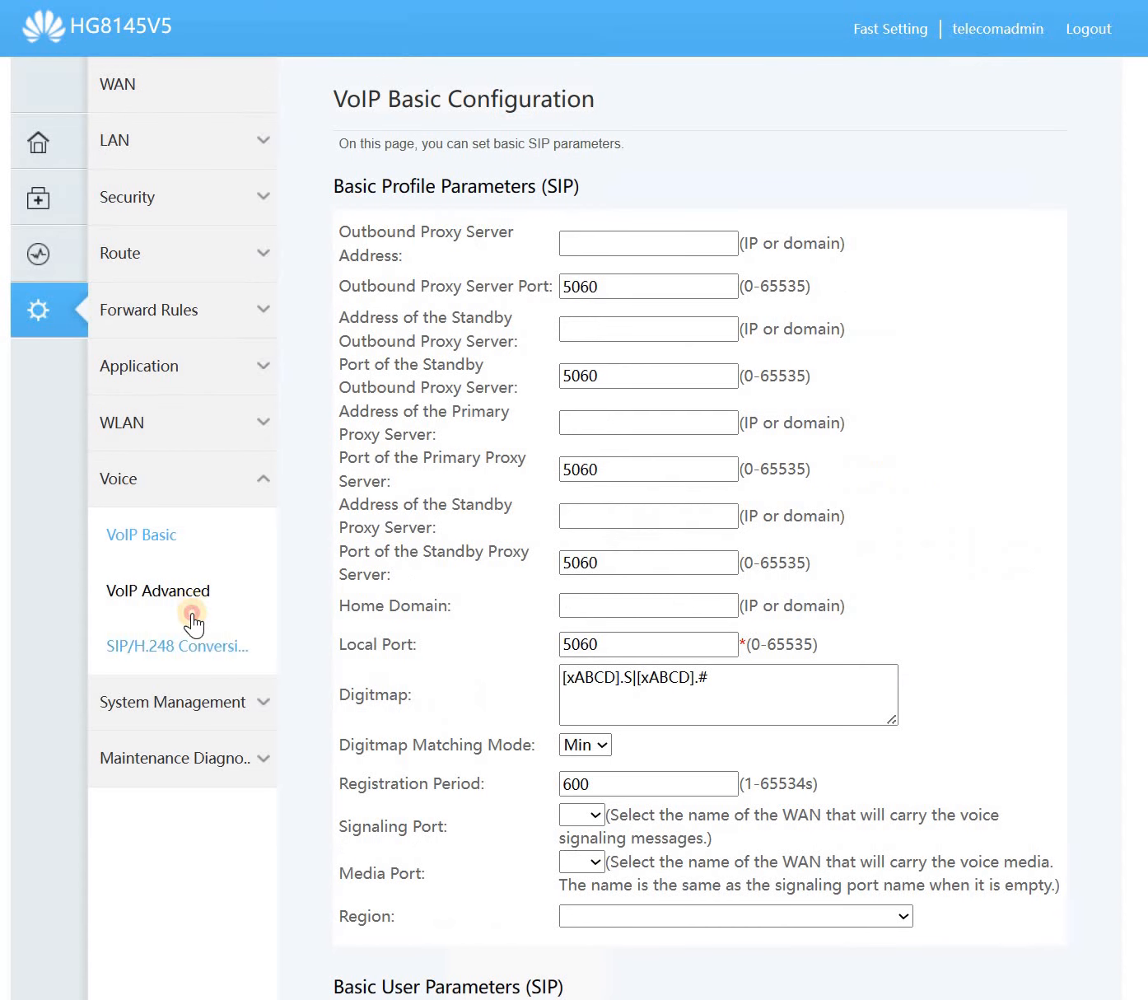
left_click(200, 649)
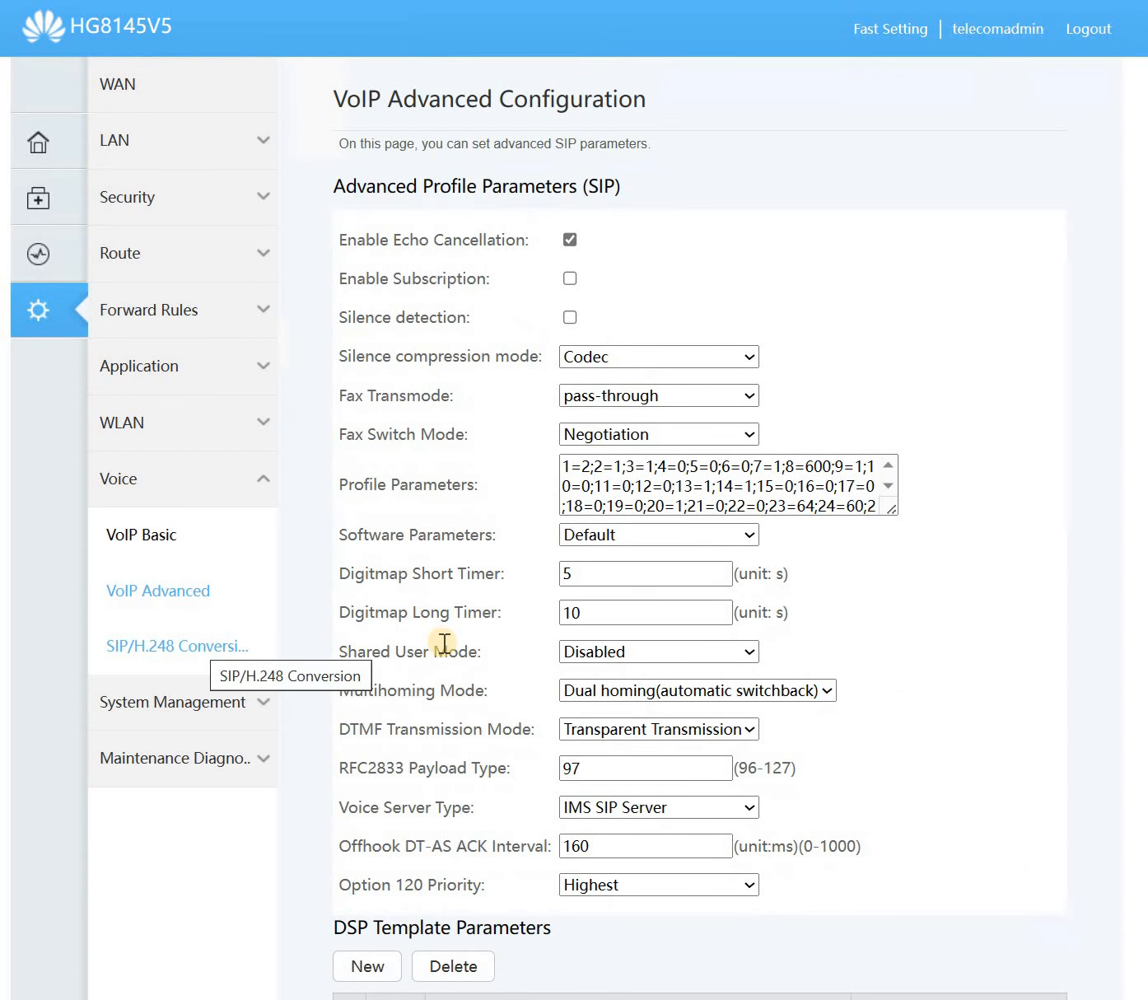
scroll(443, 644, "down", 6)
scroll(443, 645, "down", 3)
scroll(328, 657, "up", 9)
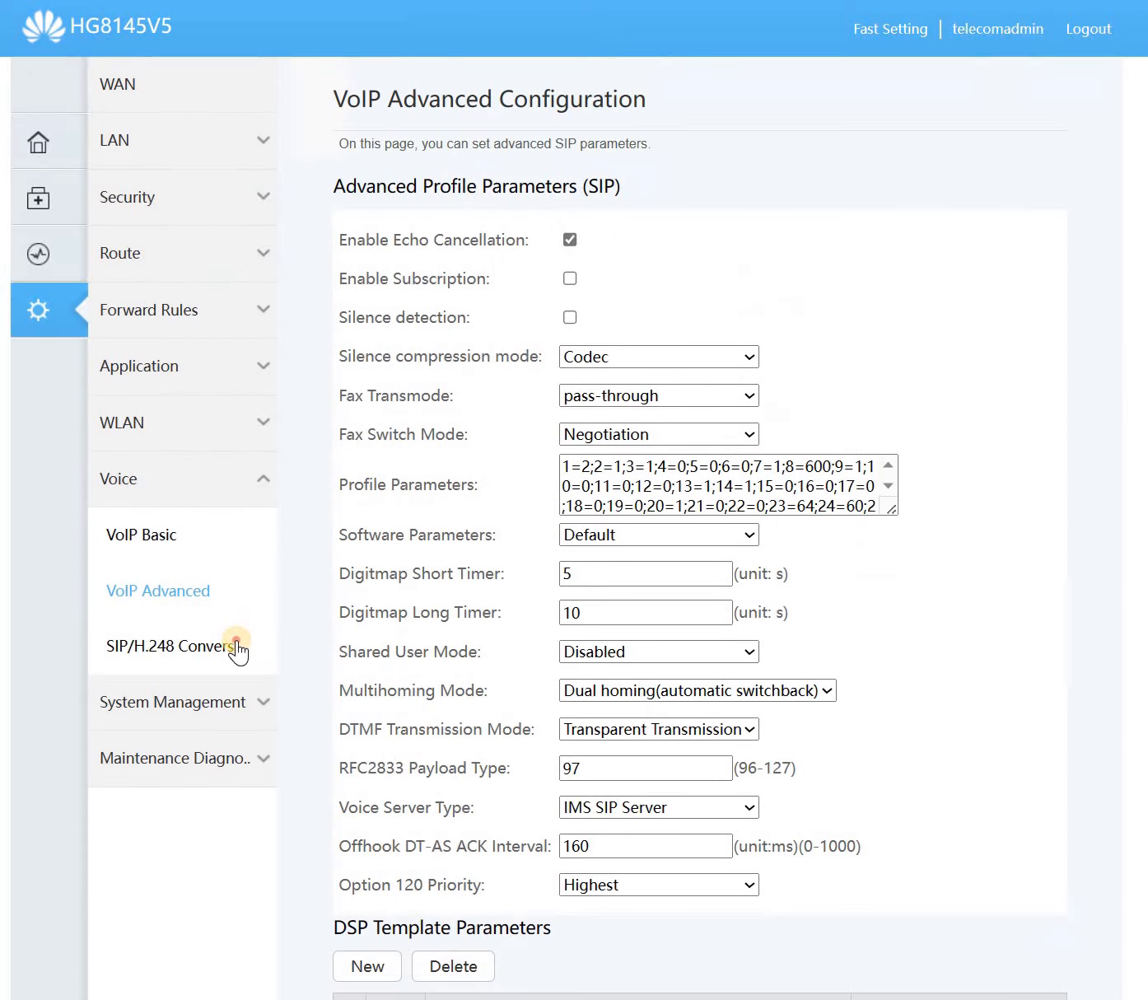
left_click(238, 651)
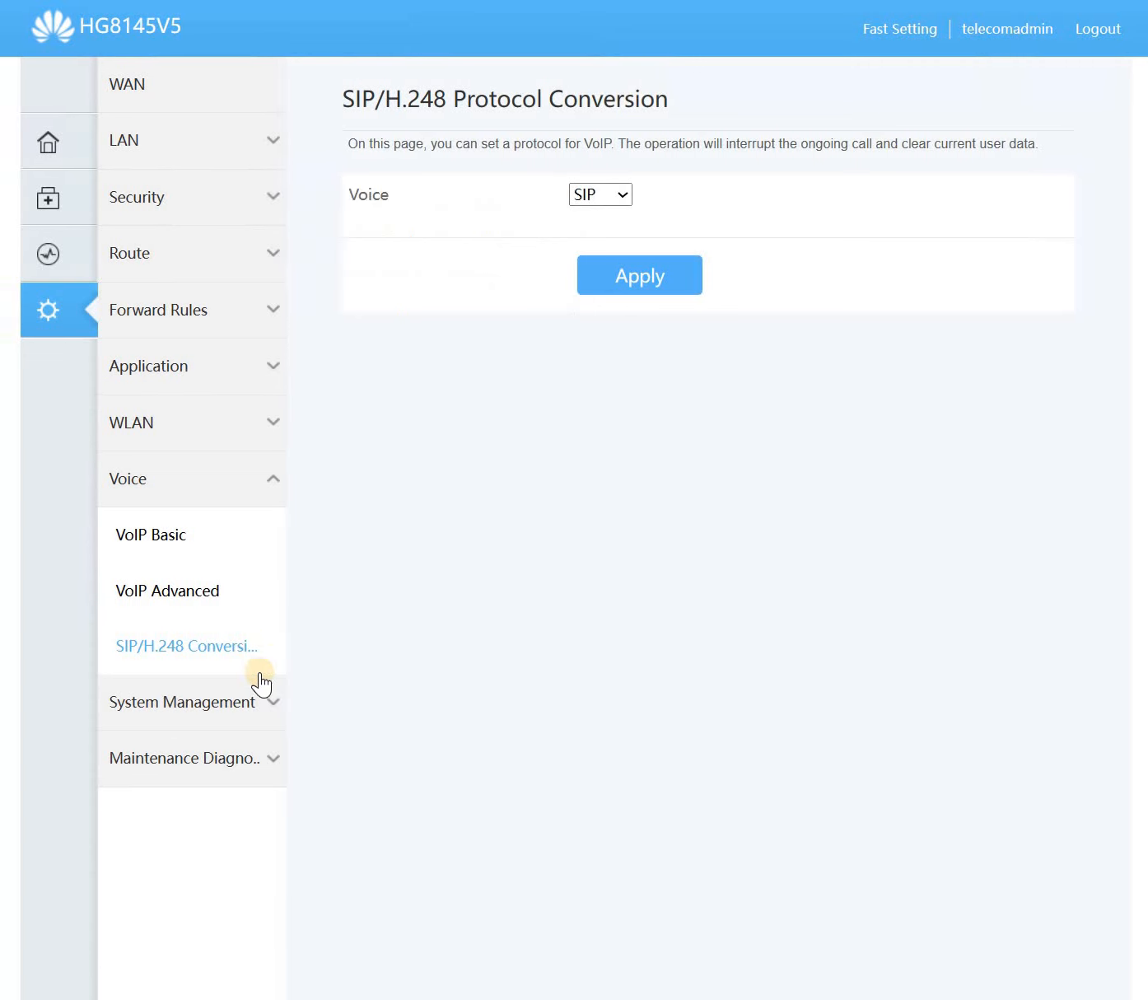
left_click(170, 721)
left_click(188, 651)
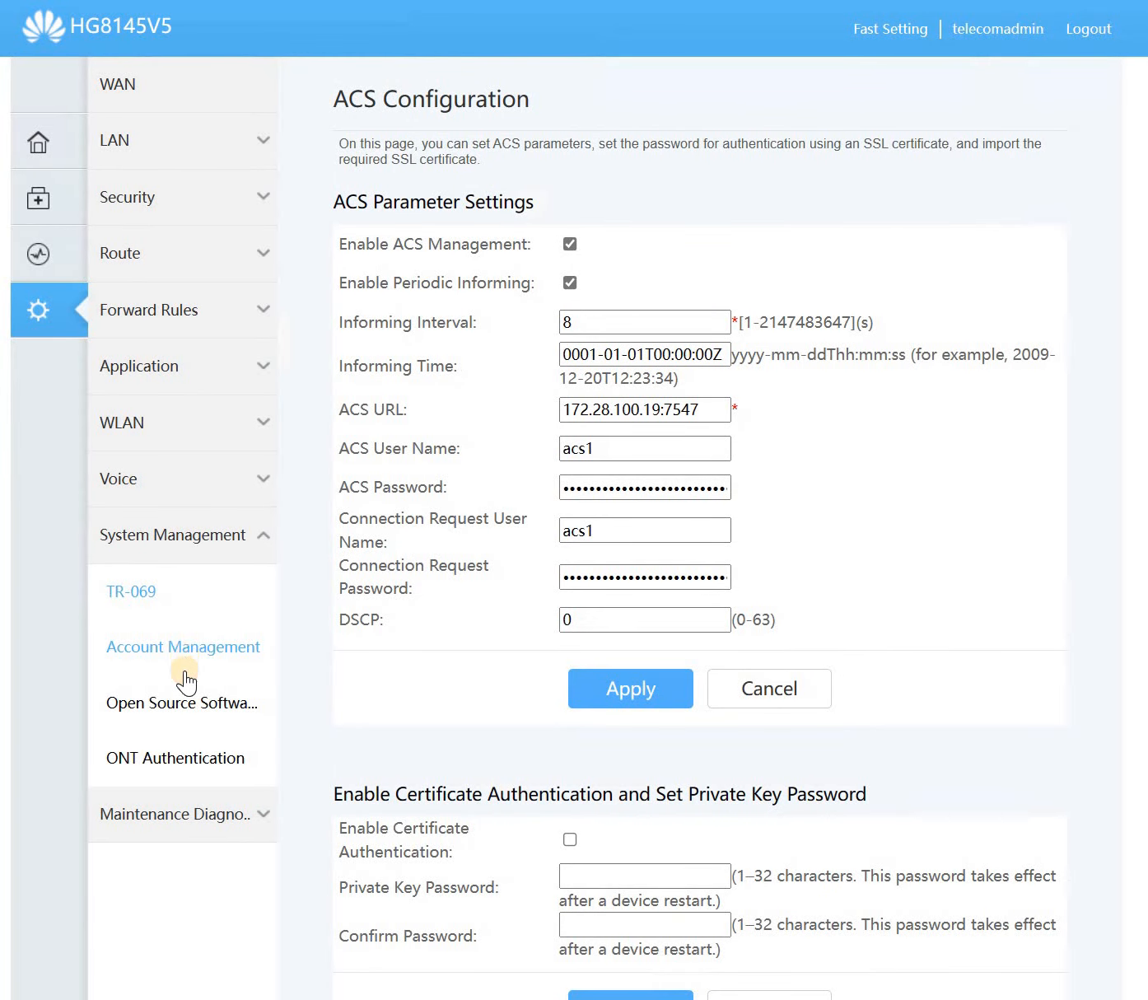
left_click(196, 698)
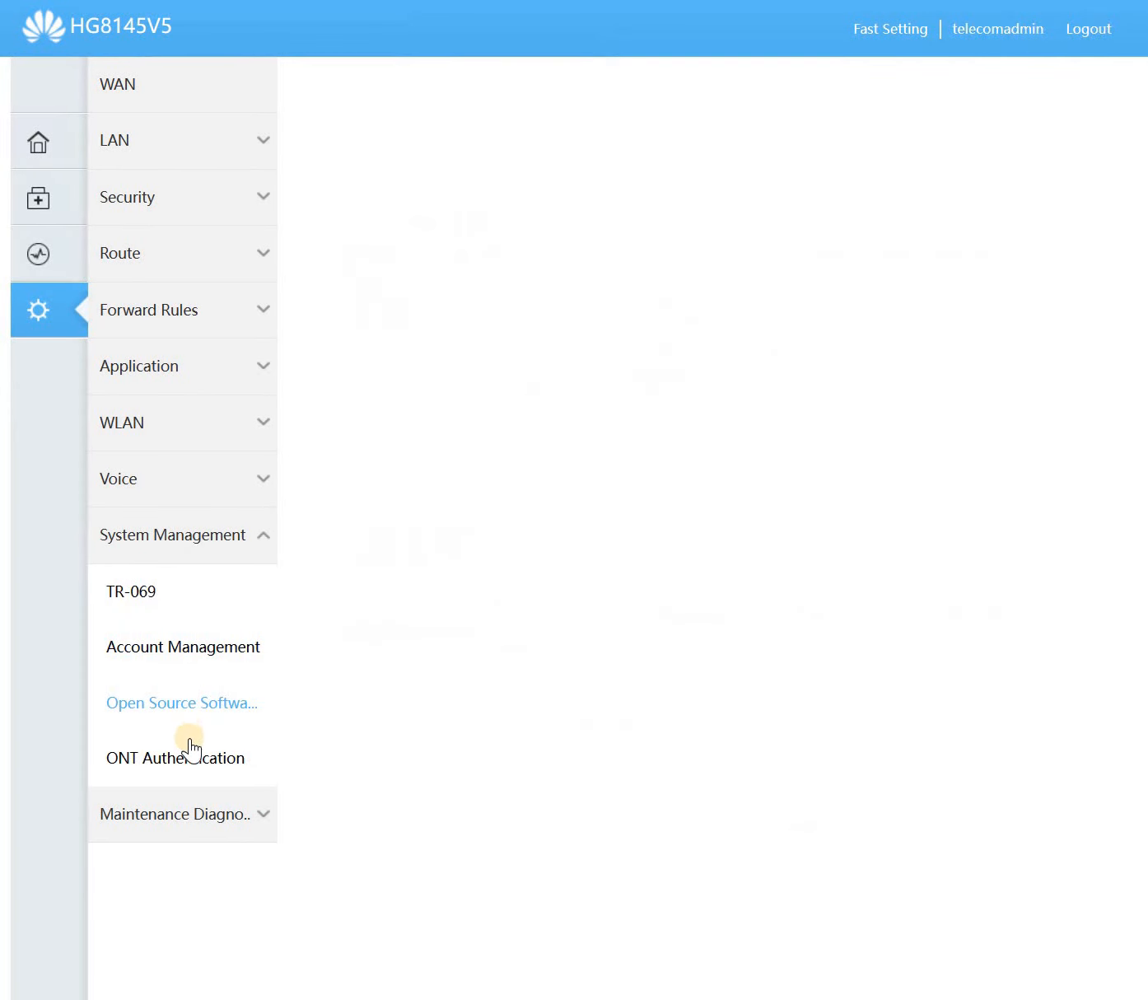
left_click(186, 751)
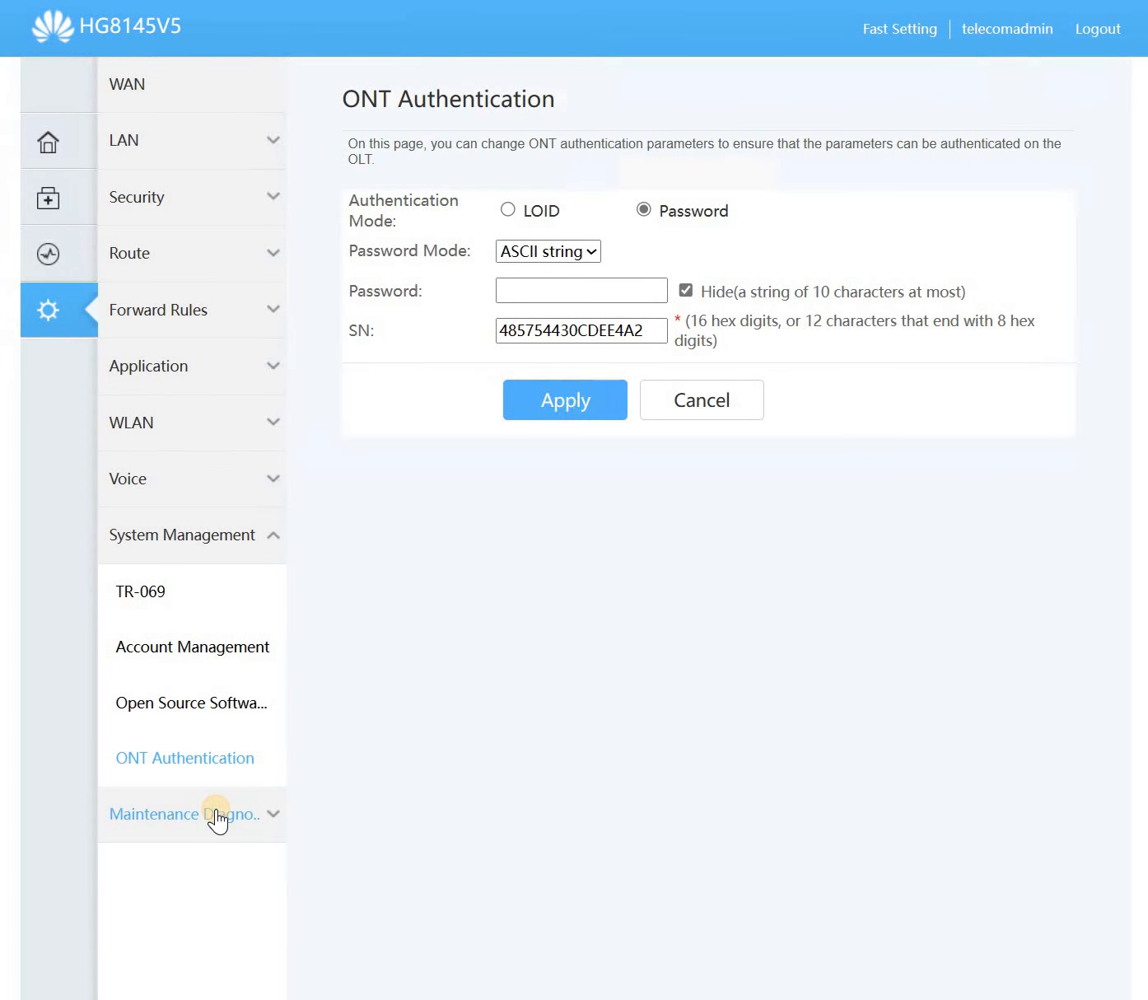
- In Maintenance Diagnosis, view configuration file management and Upstream Port pages, then reach Maintenance
left_click(219, 815)
scroll(253, 539, "down", 4)
left_click(183, 406)
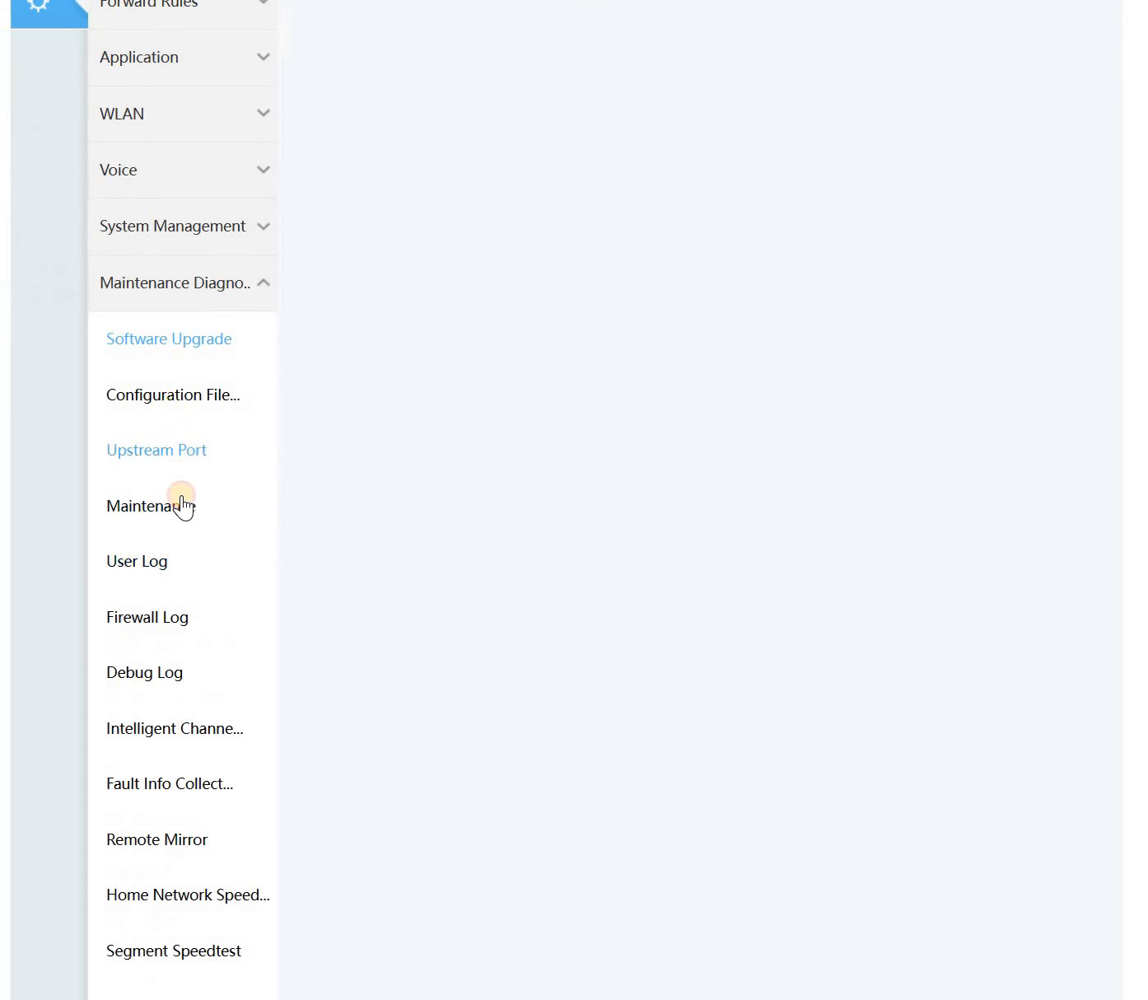
left_click(172, 455)
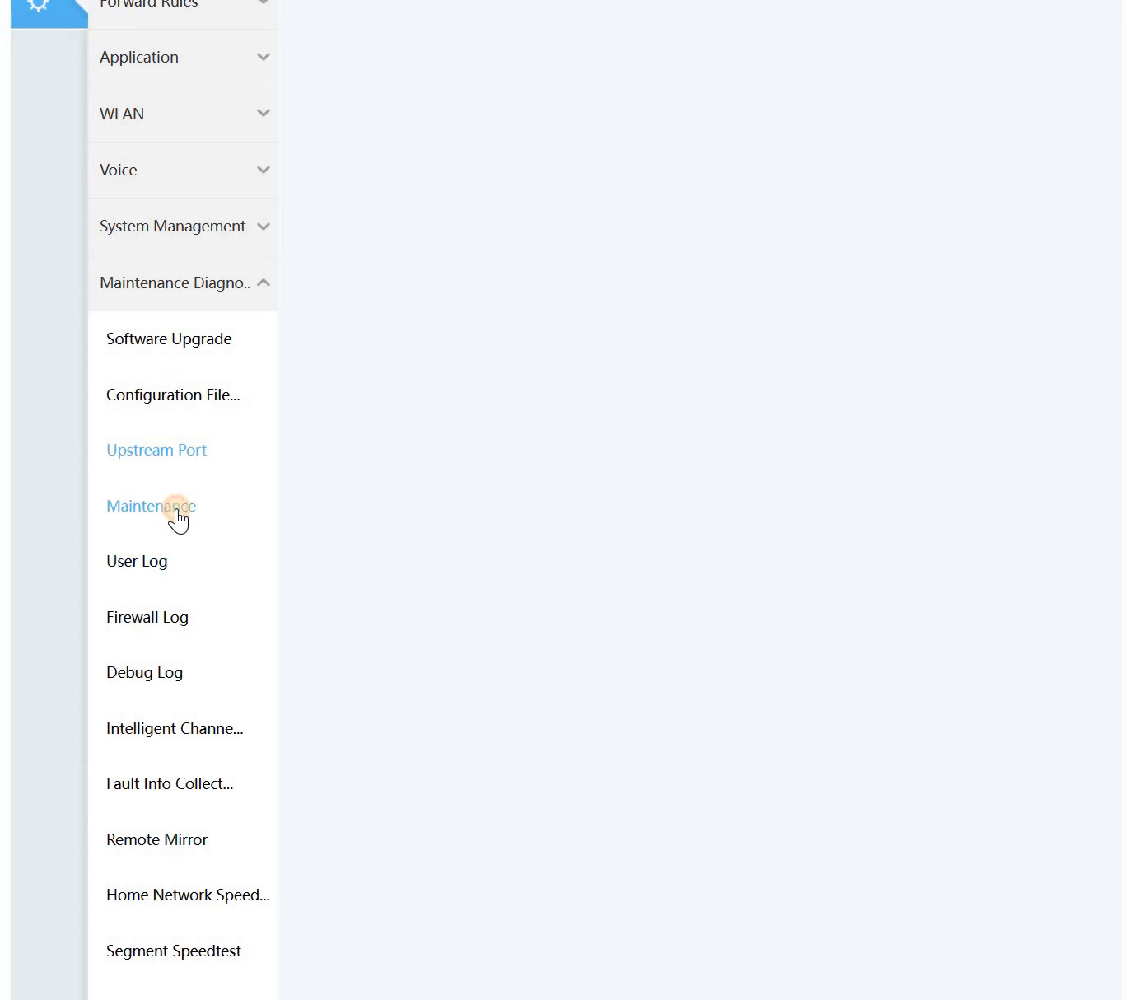
left_click(179, 507)
- Run a ping test to 8.8.8.8 through the 2_INTERNET_R_VID_20 WAN connection
scroll(695, 567, "up", 4)
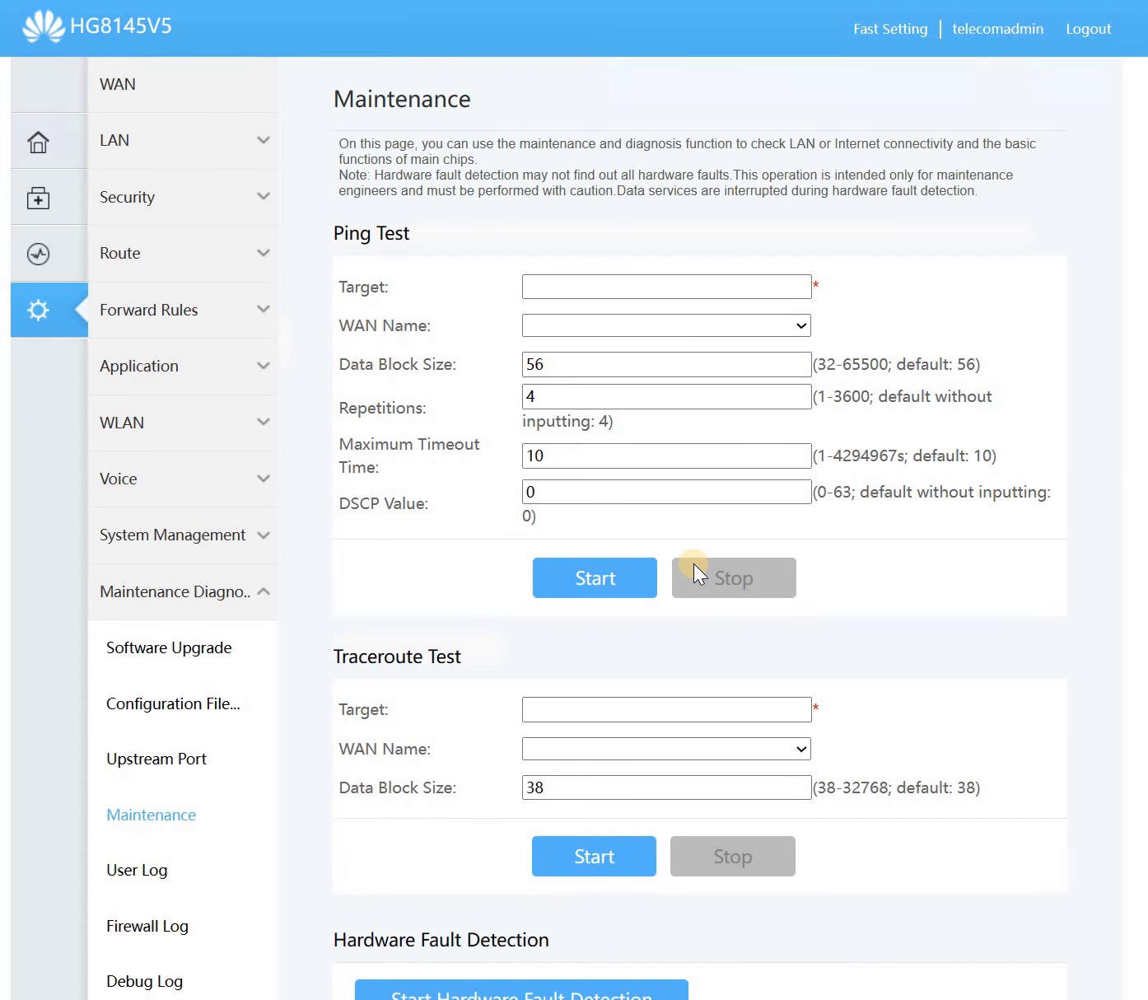
left_click(647, 287)
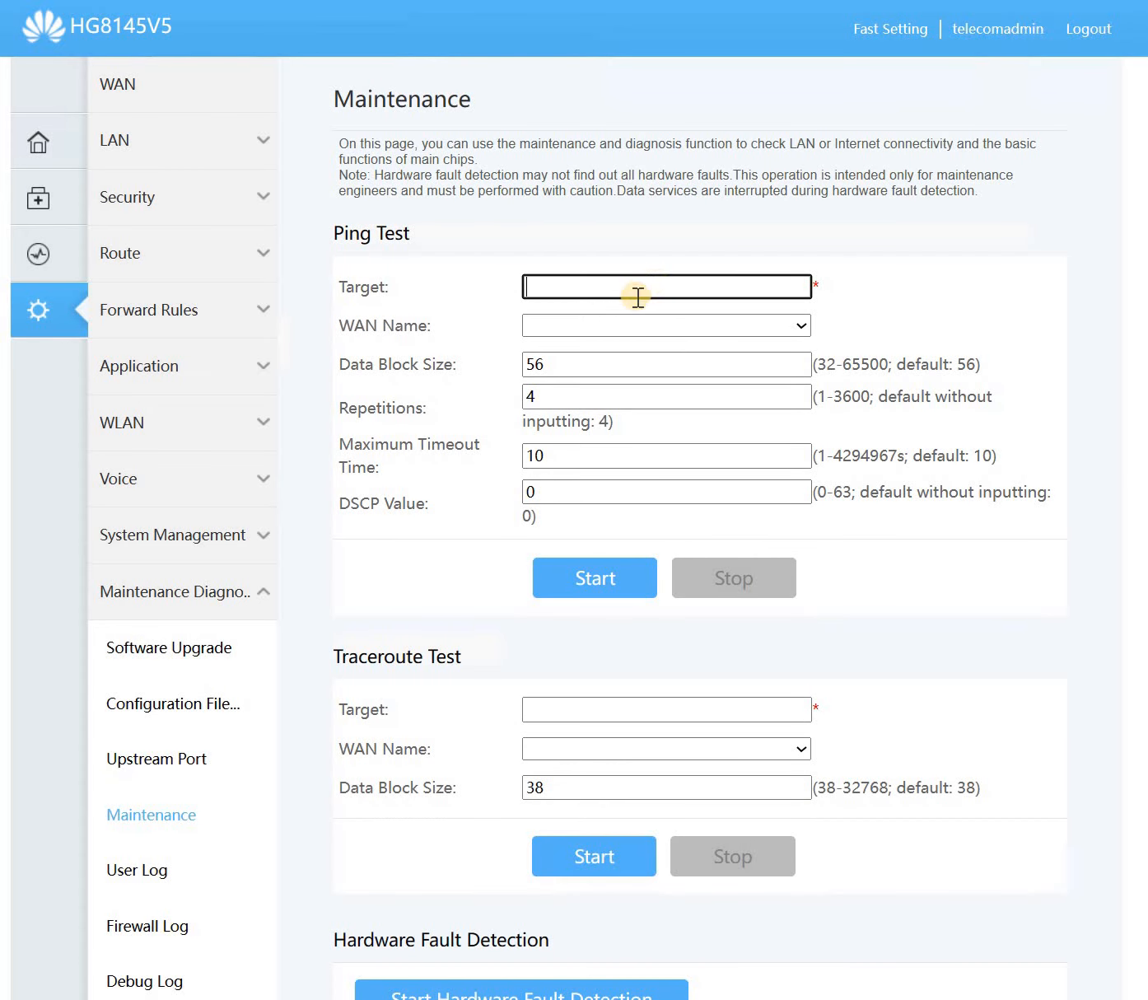
left_click(598, 330)
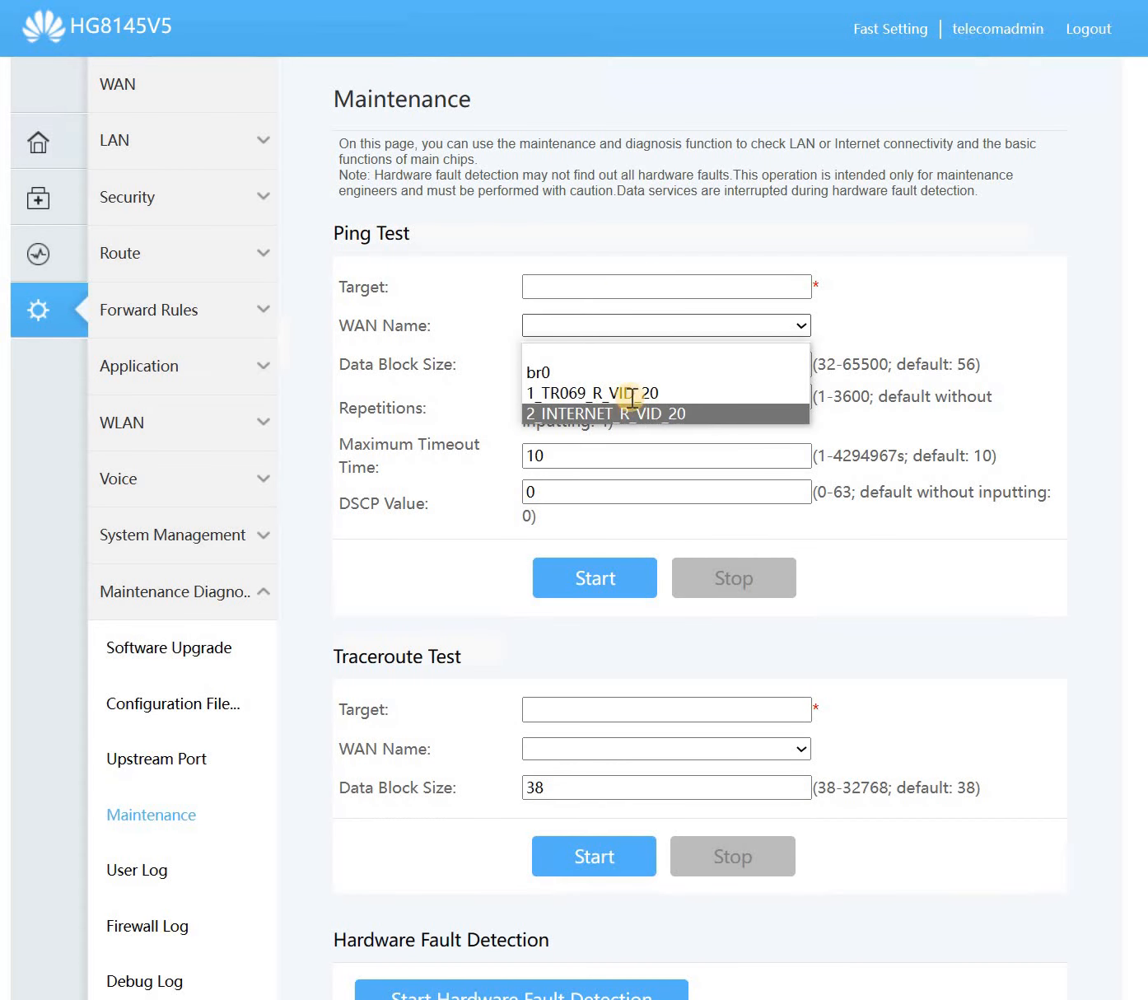
left_click(630, 406)
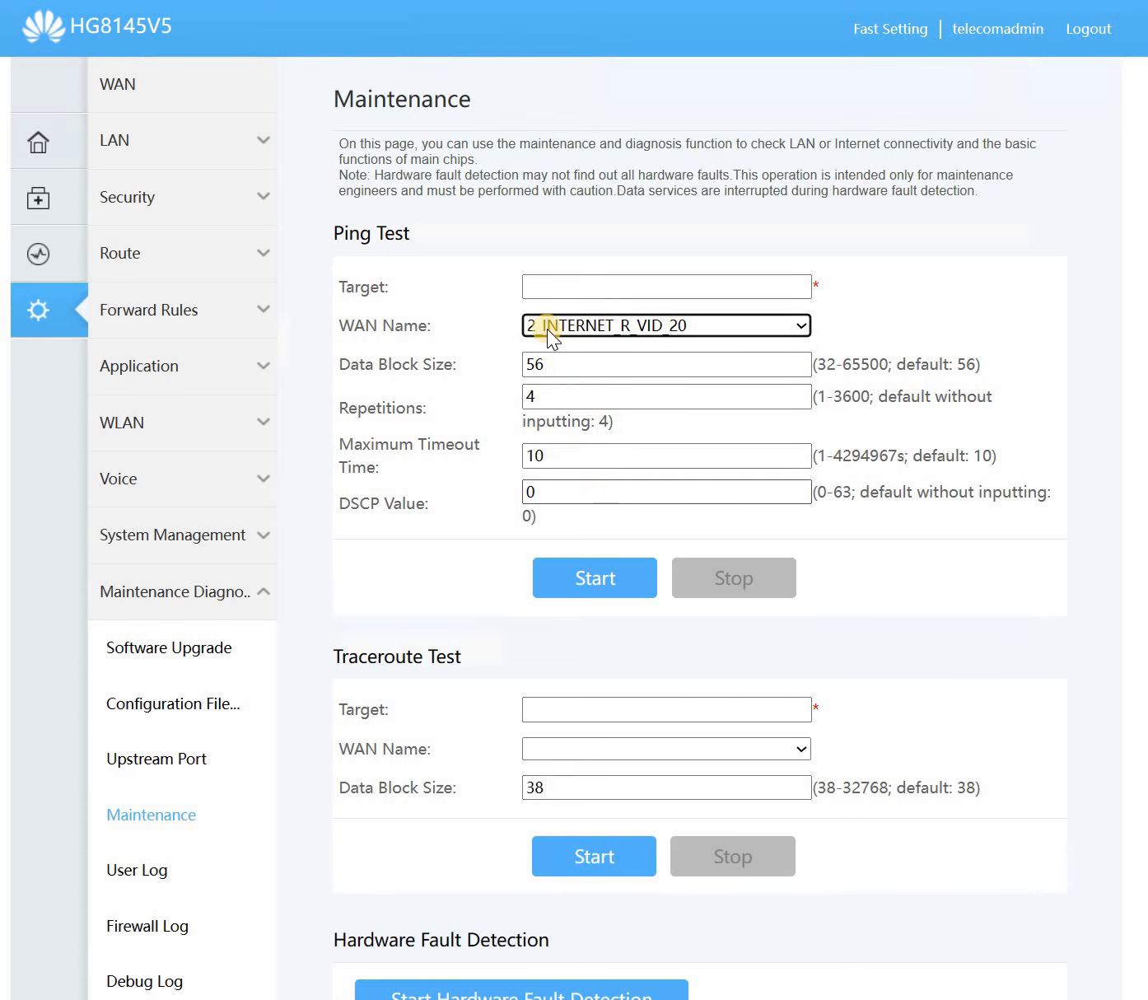
left_click(543, 288)
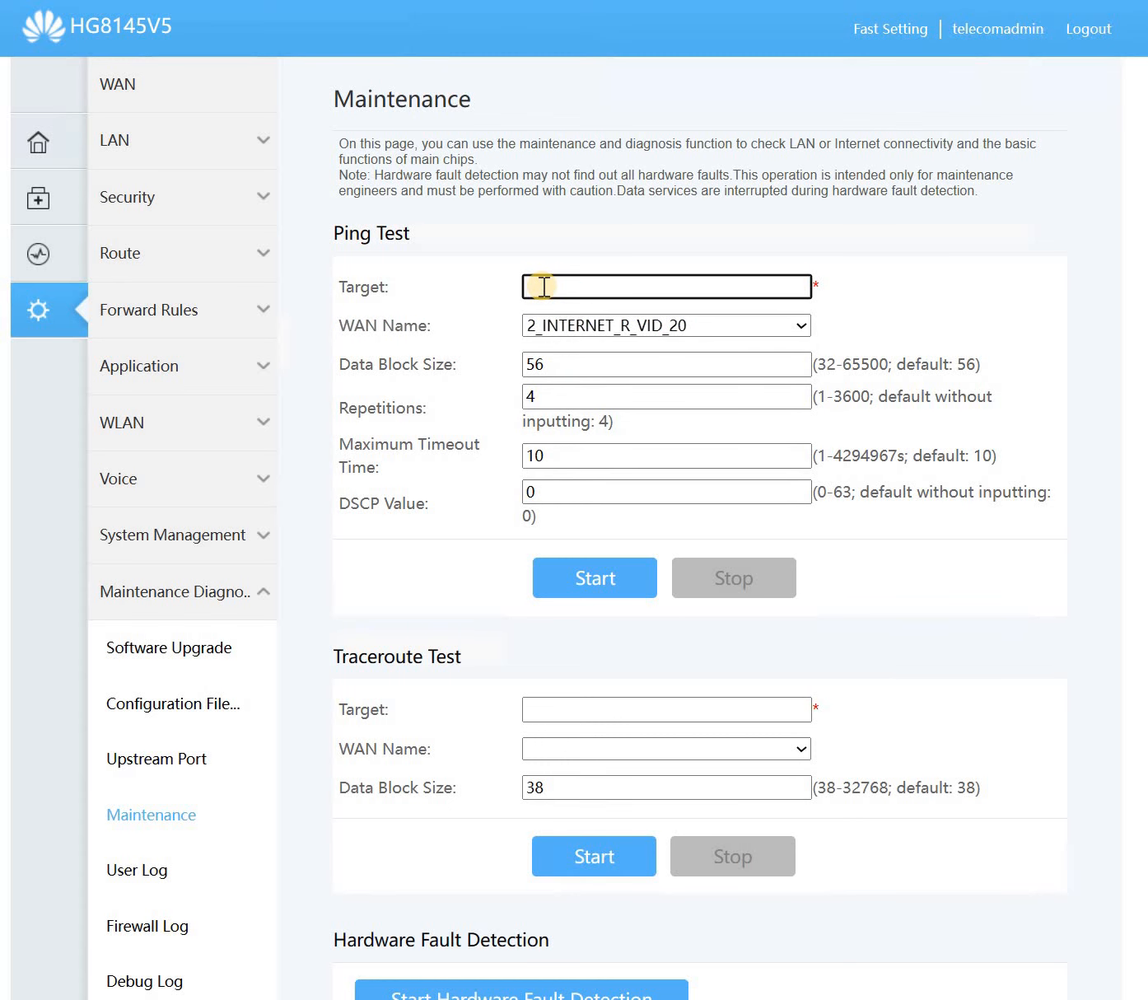
left_click(597, 580)
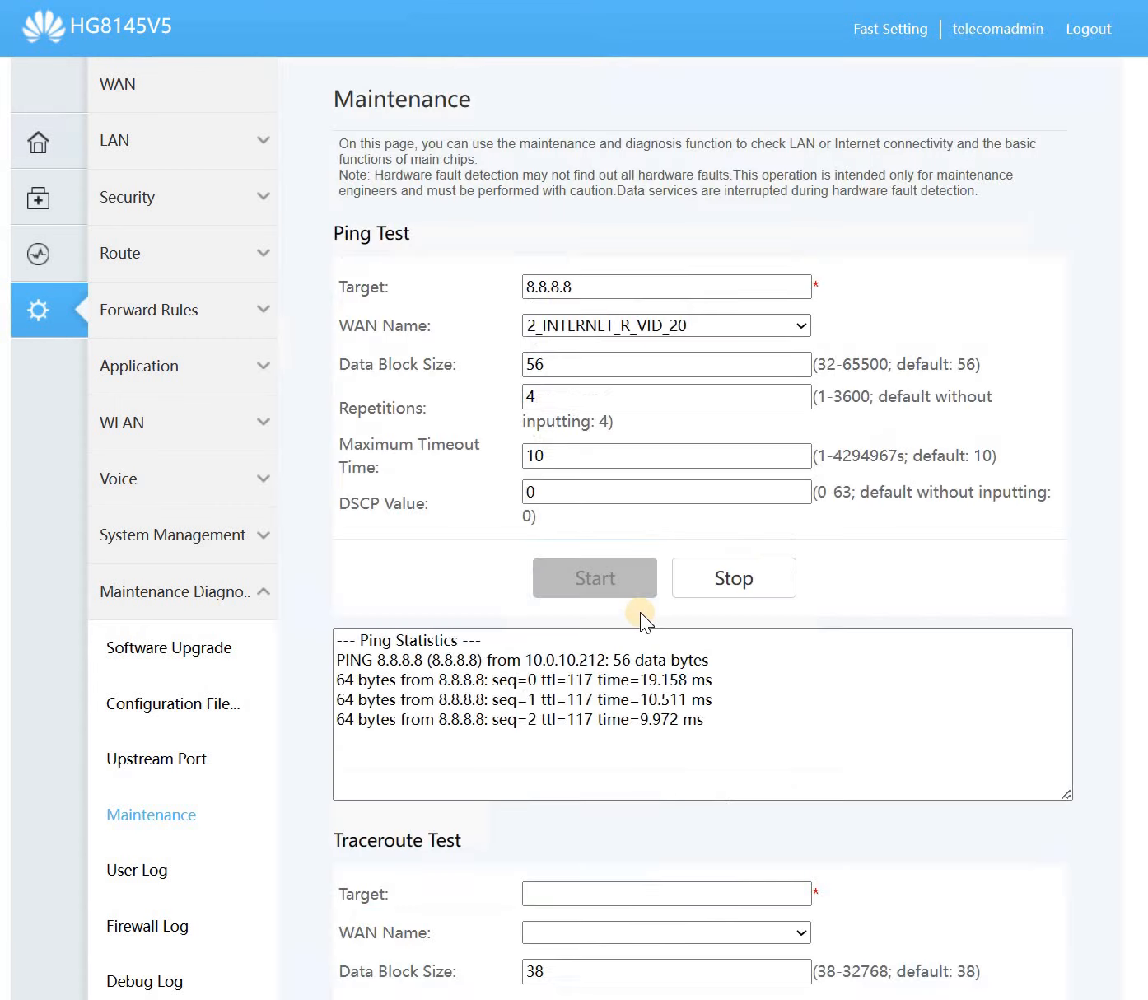
- Review the ping replies: 4 packets sent, 4 received, 0% packet loss
left_click_drag(697, 720, 648, 720)
left_click_drag(421, 686, 421, 680)
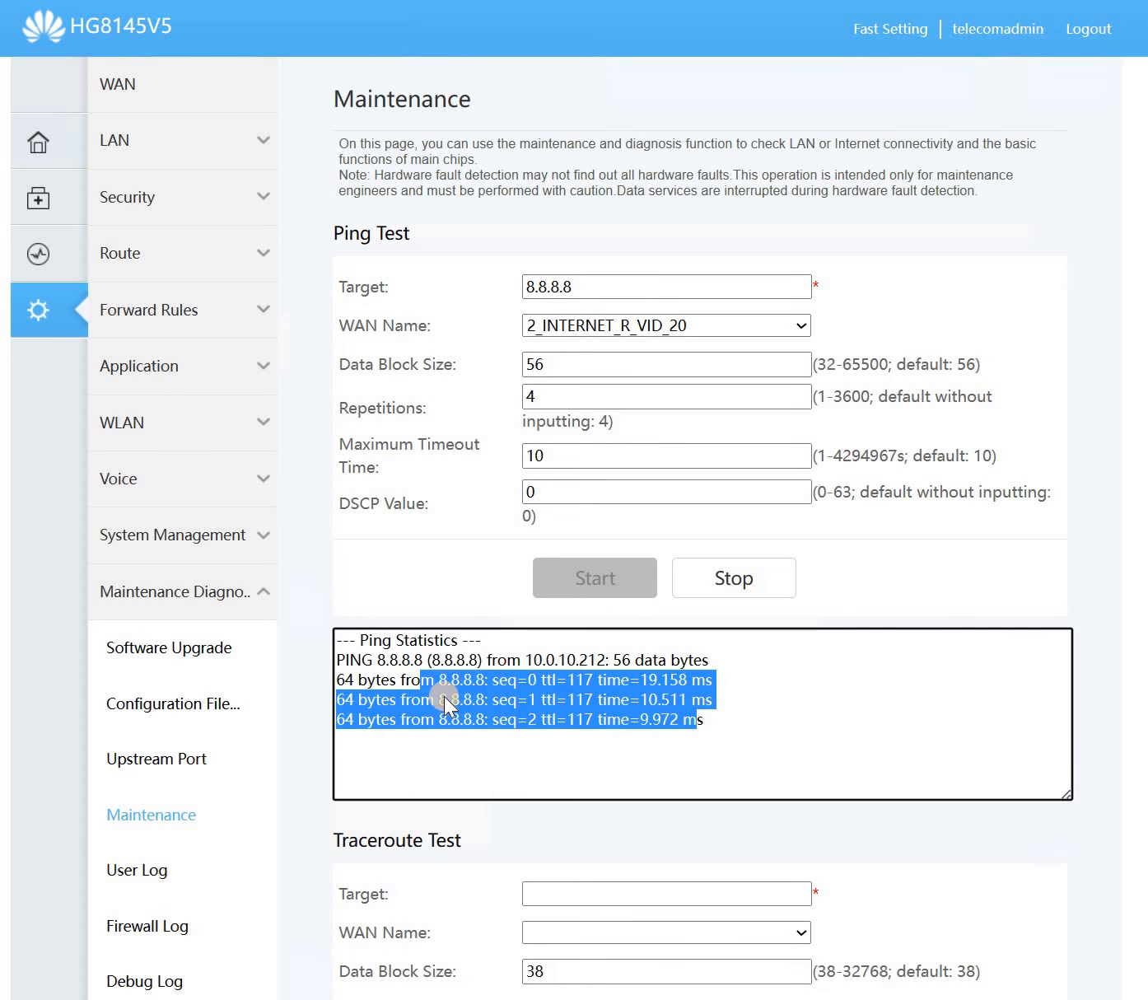
scroll(484, 772, "down", 5)
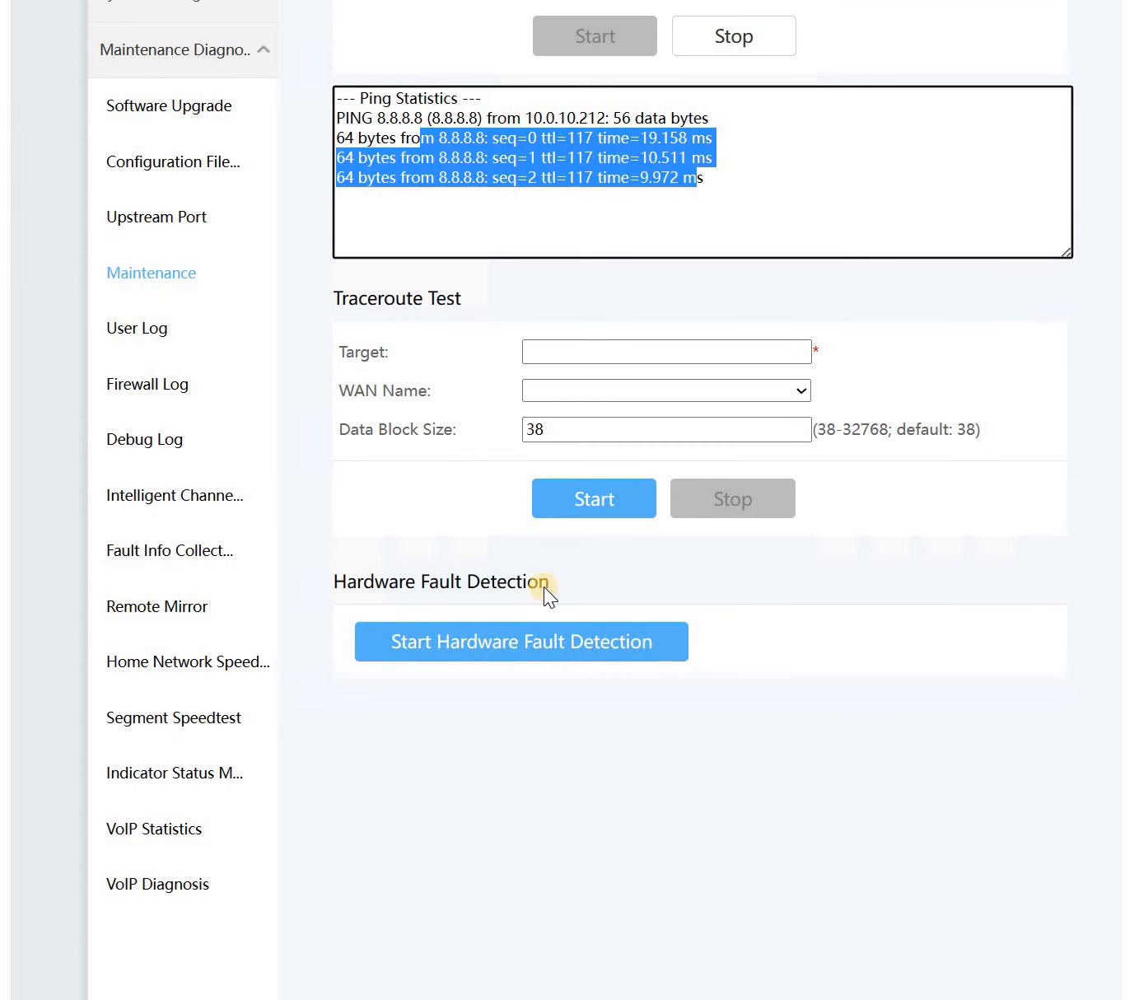
left_click(546, 349)
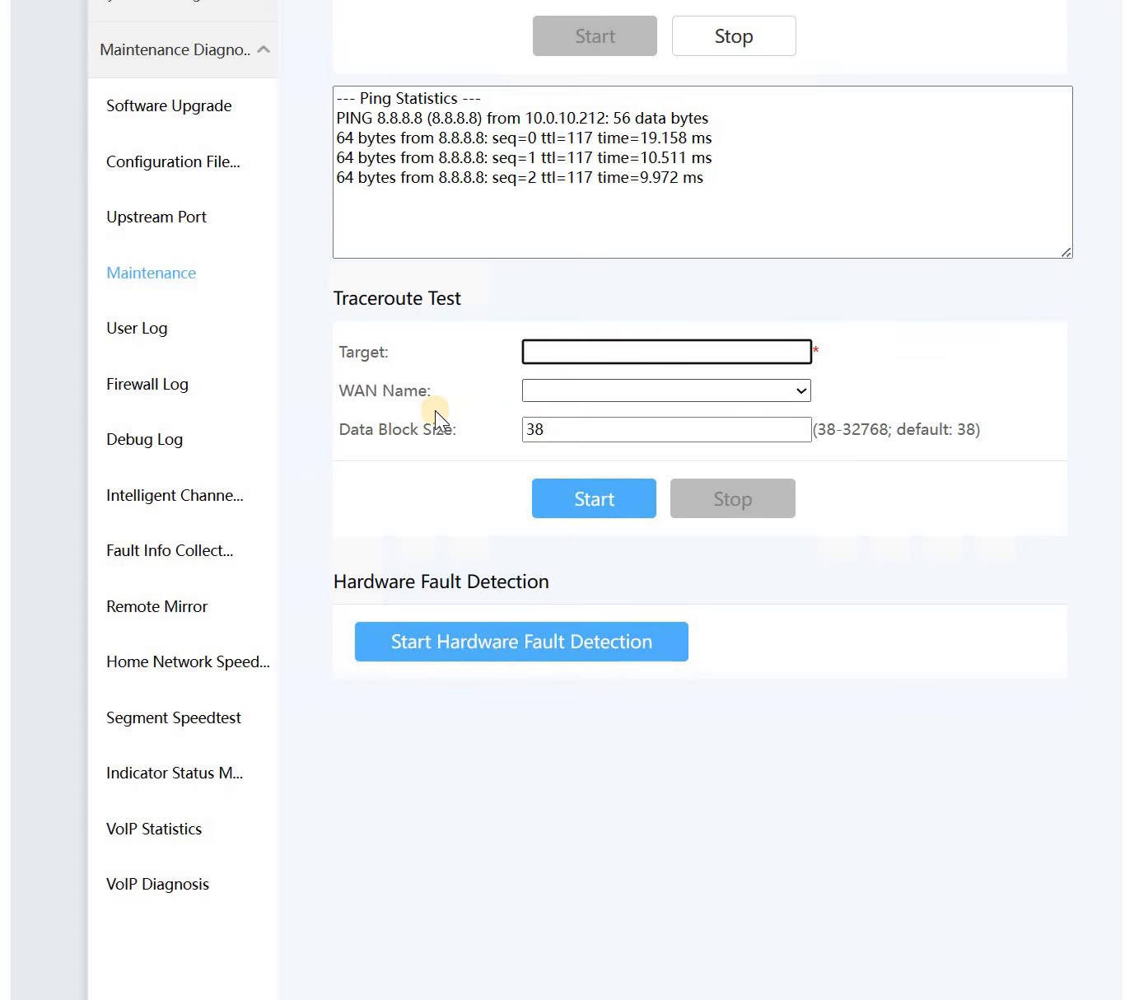
left_click_drag(317, 387, 404, 390)
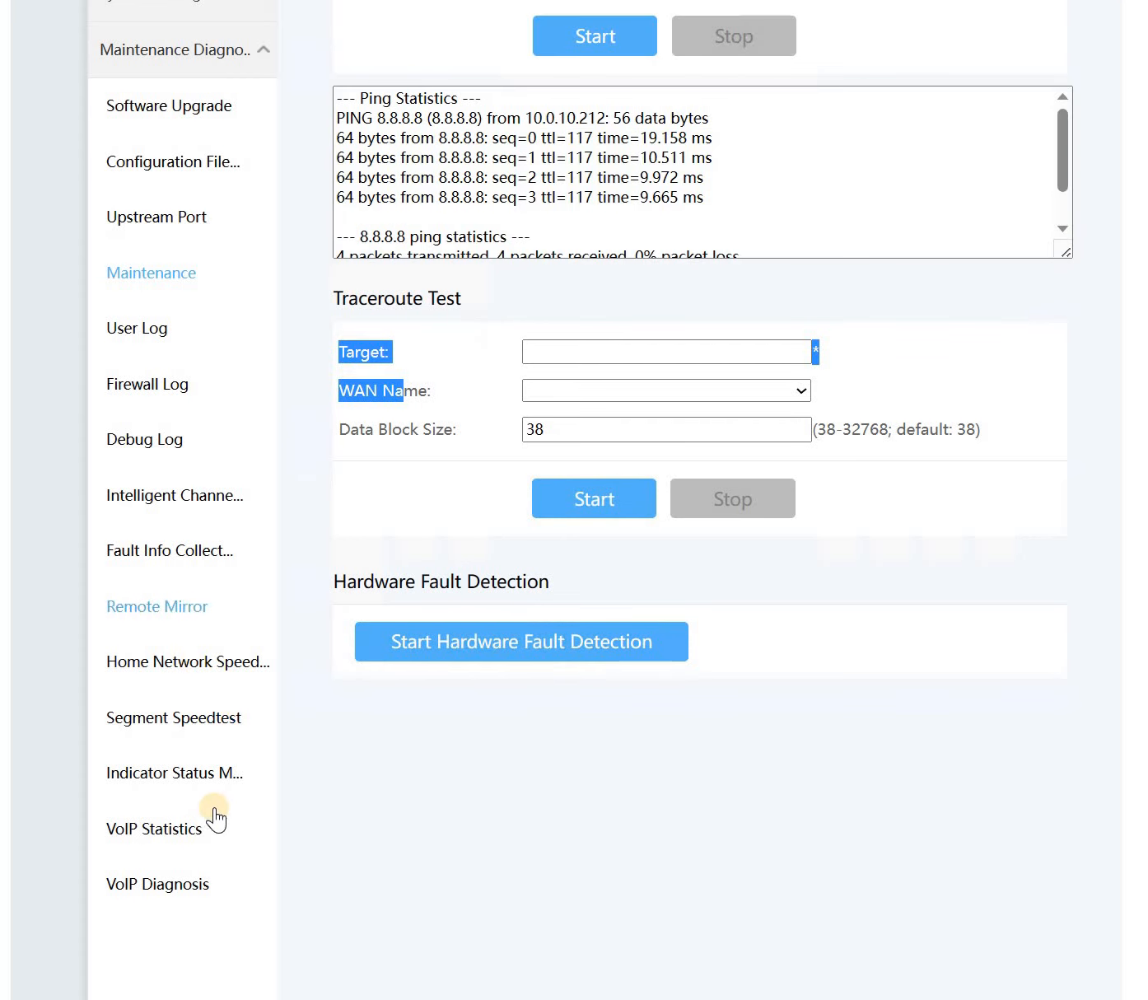
- View the VoIP diagnosis circuit test results and the VoIP statistics page
left_click(187, 880)
left_click(192, 833)
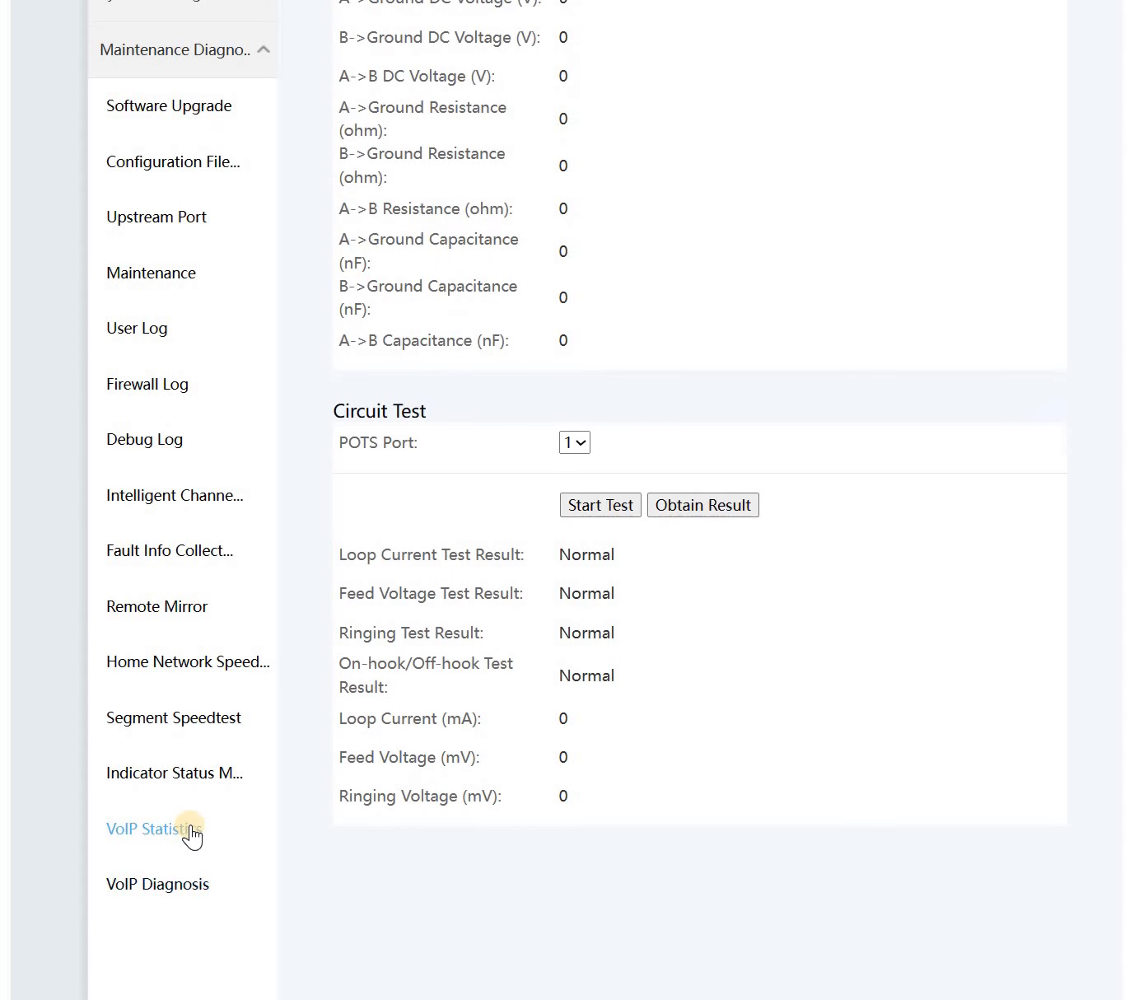
scroll(192, 833, "up", 6)
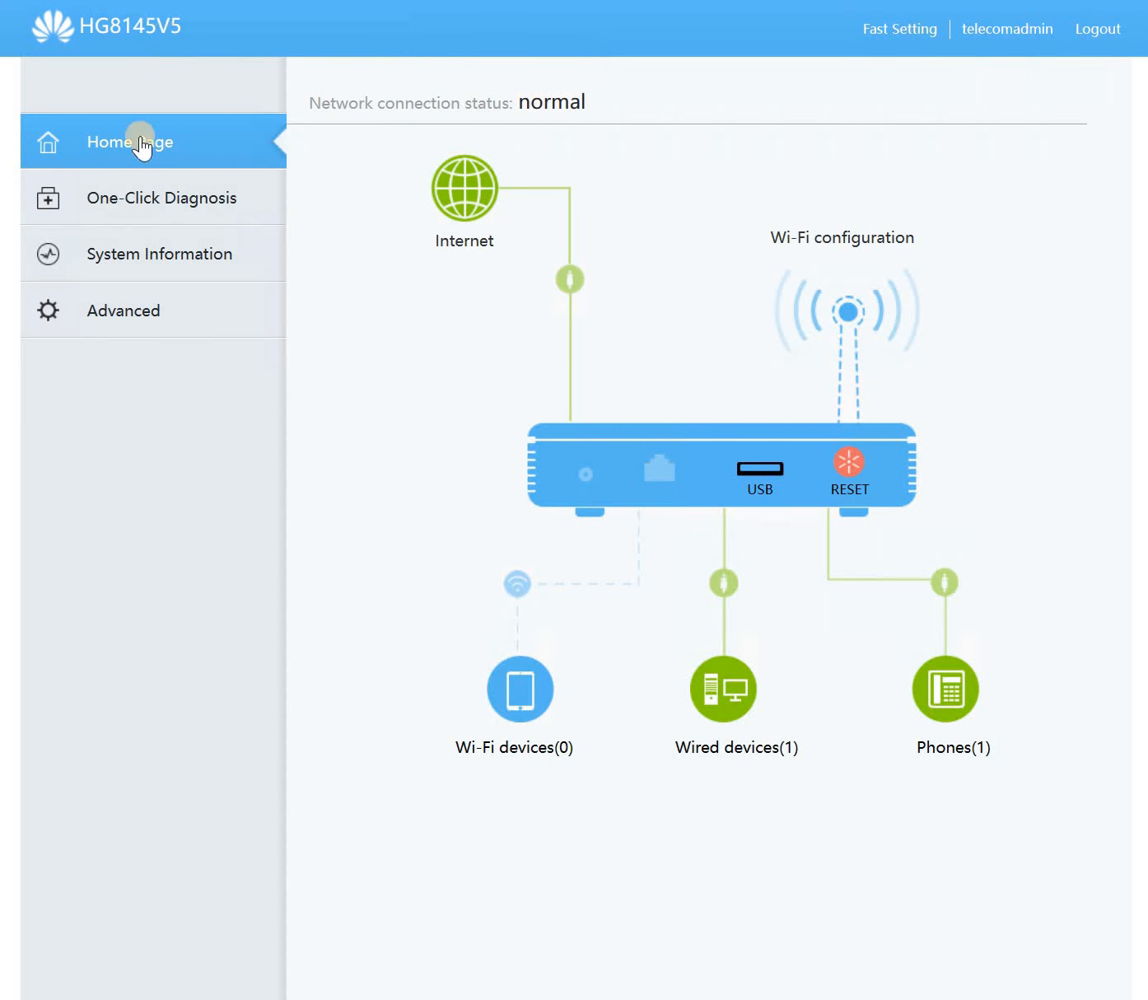
- From the home overview, check the Internet PON and IP details and reveal the 2.4G and 5G Wi-Fi passwords
left_click(152, 247)
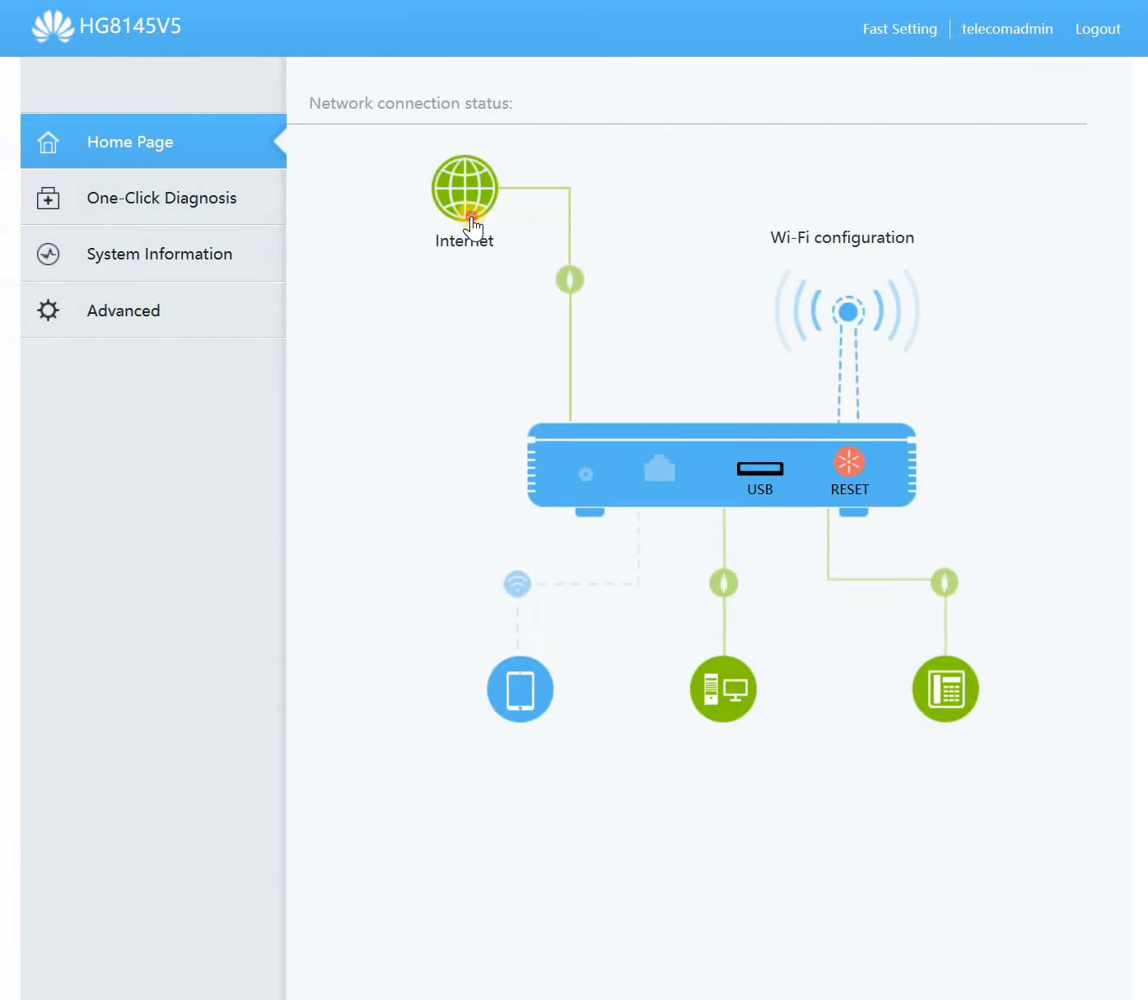
left_click(473, 231)
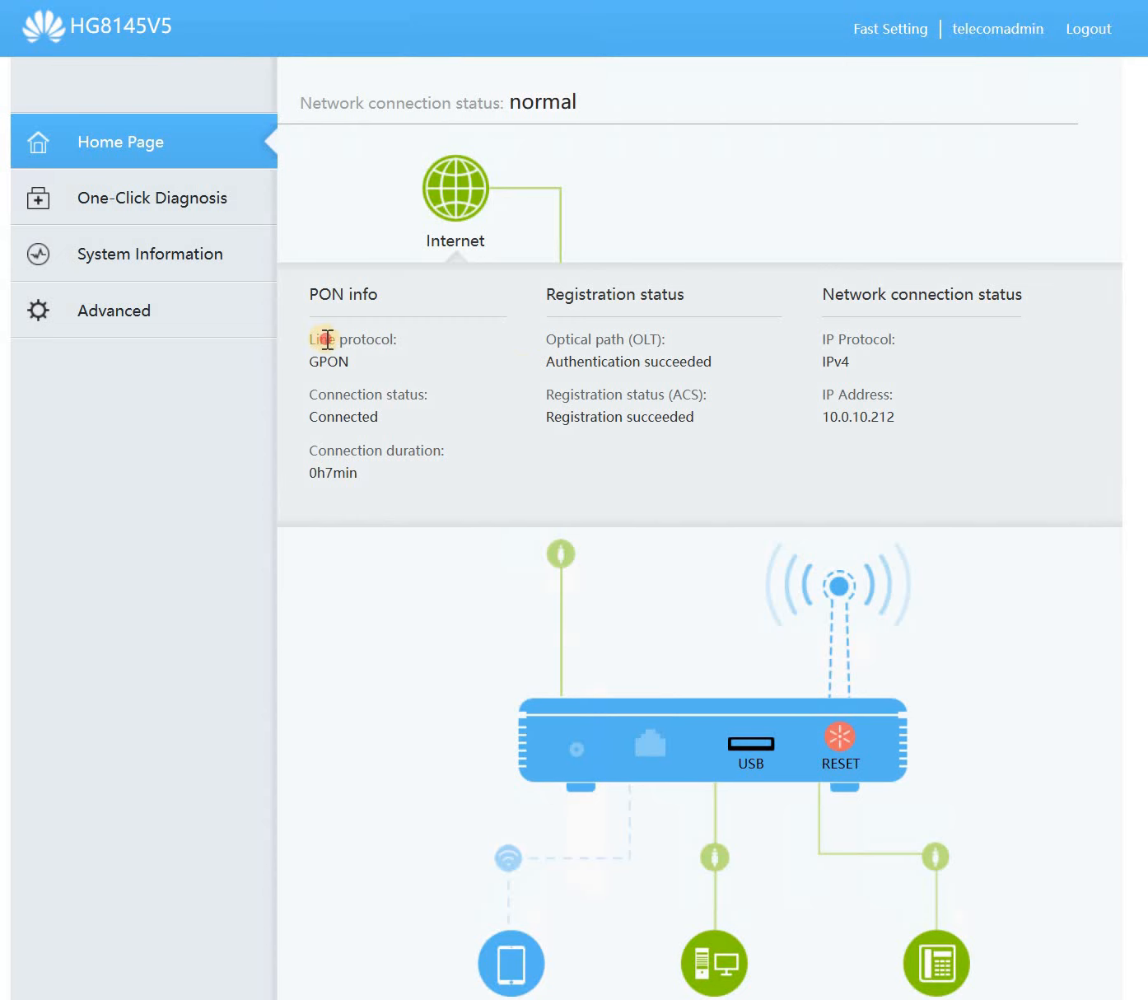
left_click_drag(323, 338, 929, 419)
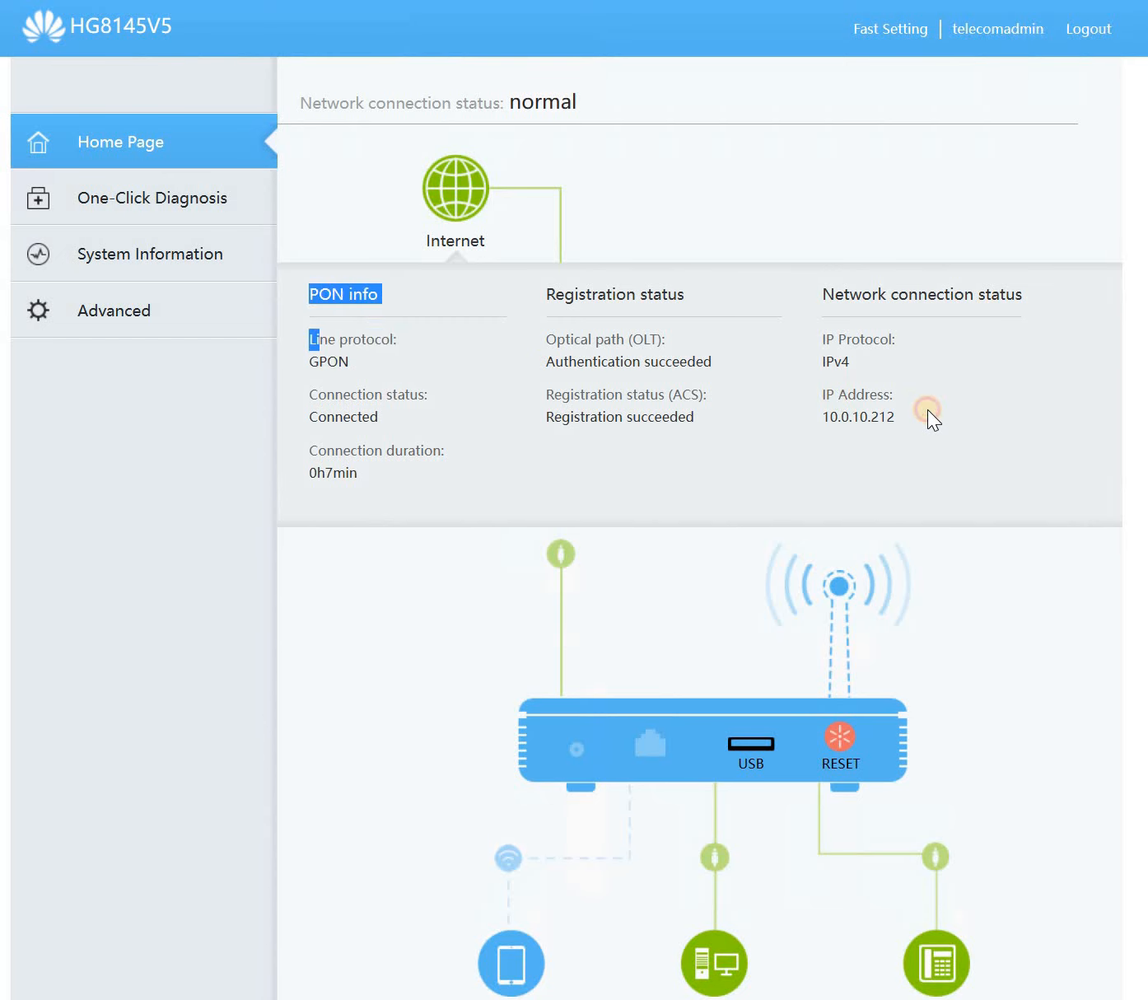
left_click(844, 589)
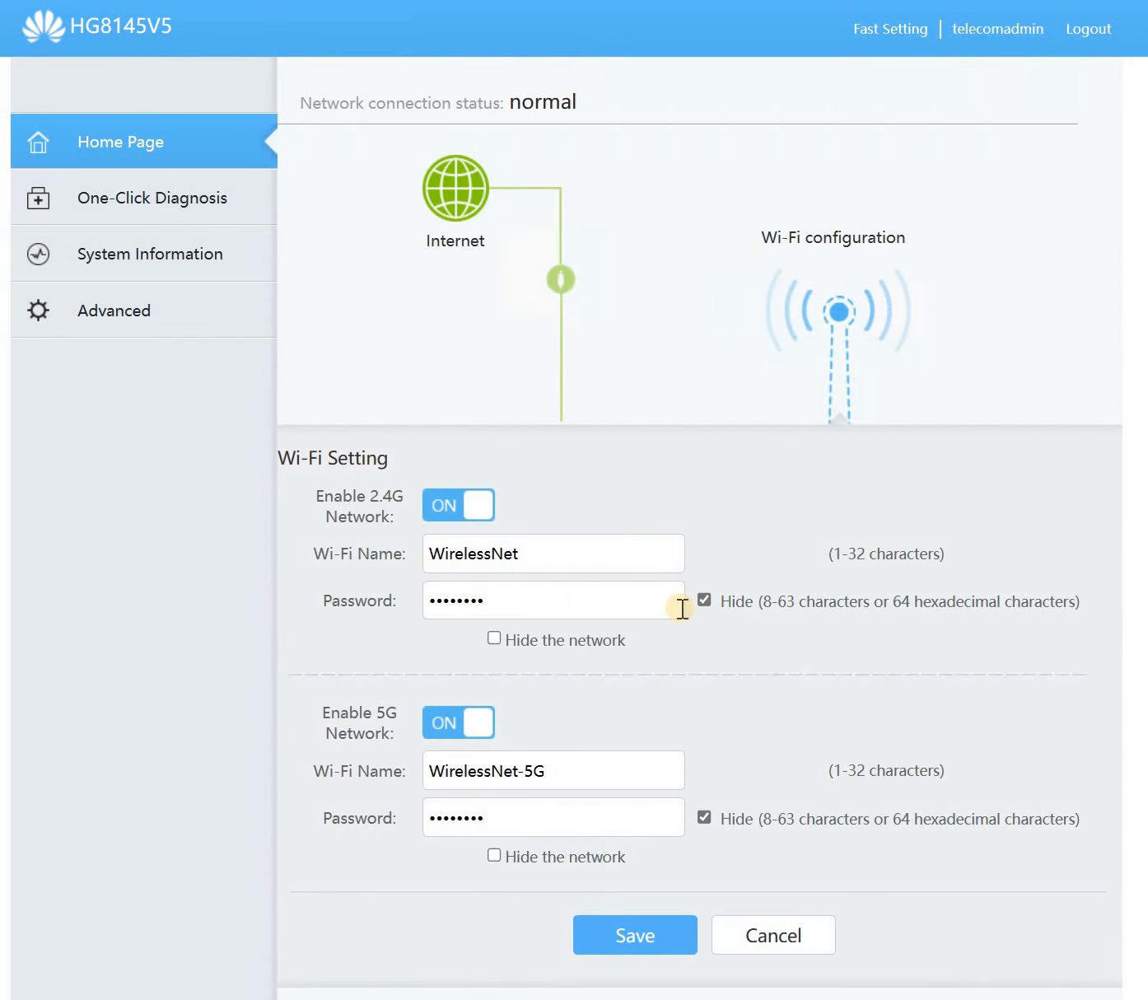
left_click(708, 605)
left_click(706, 815)
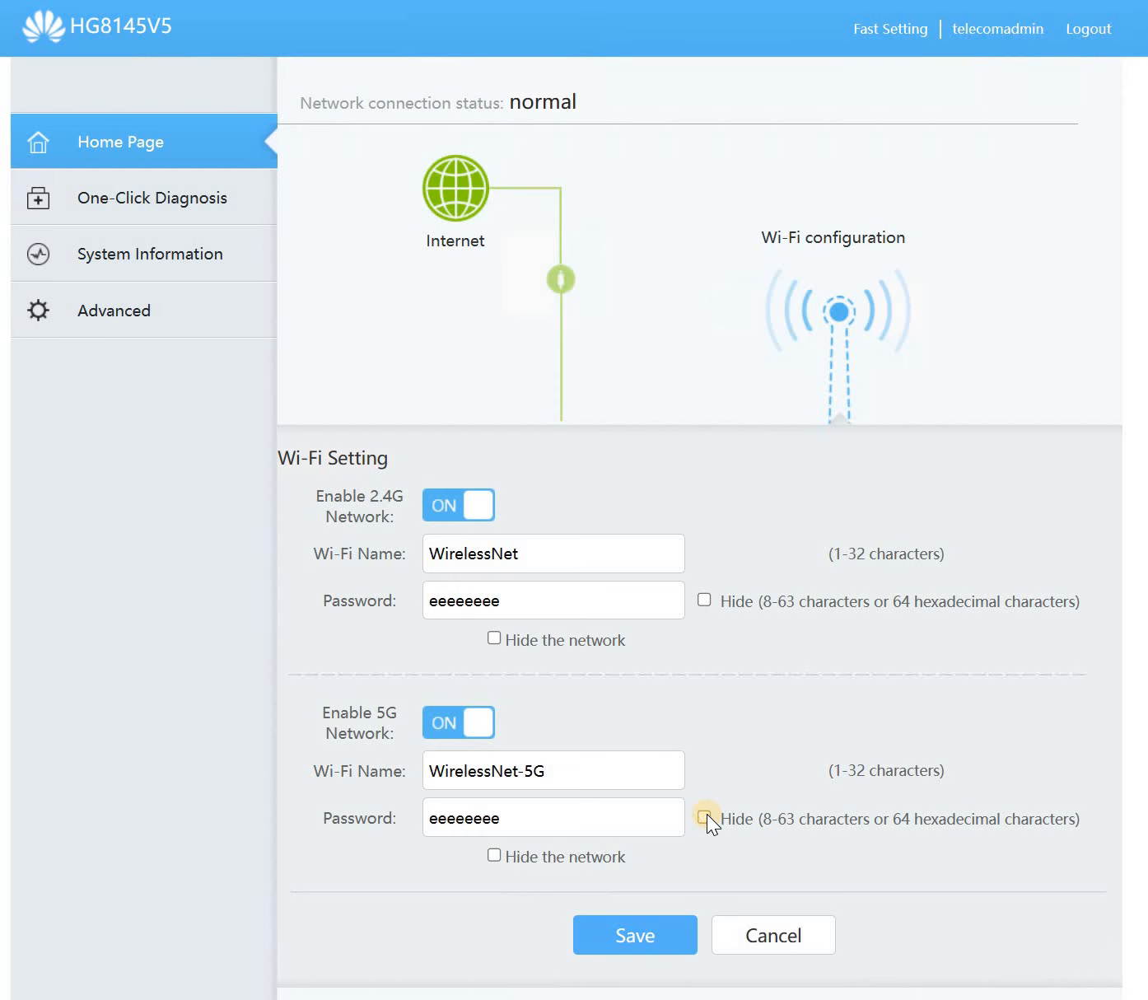
scroll(707, 813, "down", 6)
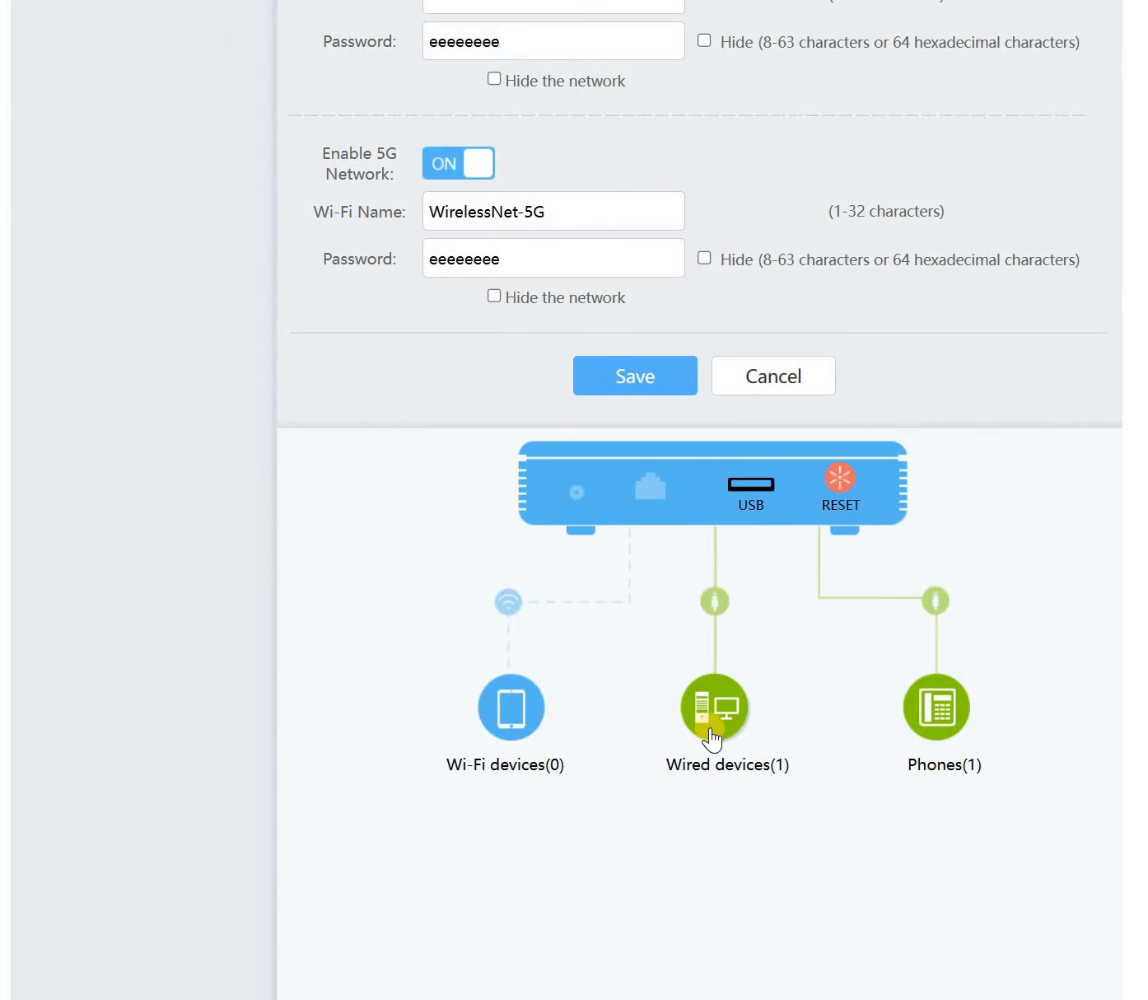
- Check the wired device on LAN4, the phone line VoIP info, and the Wi-Fi device list
left_click(713, 746)
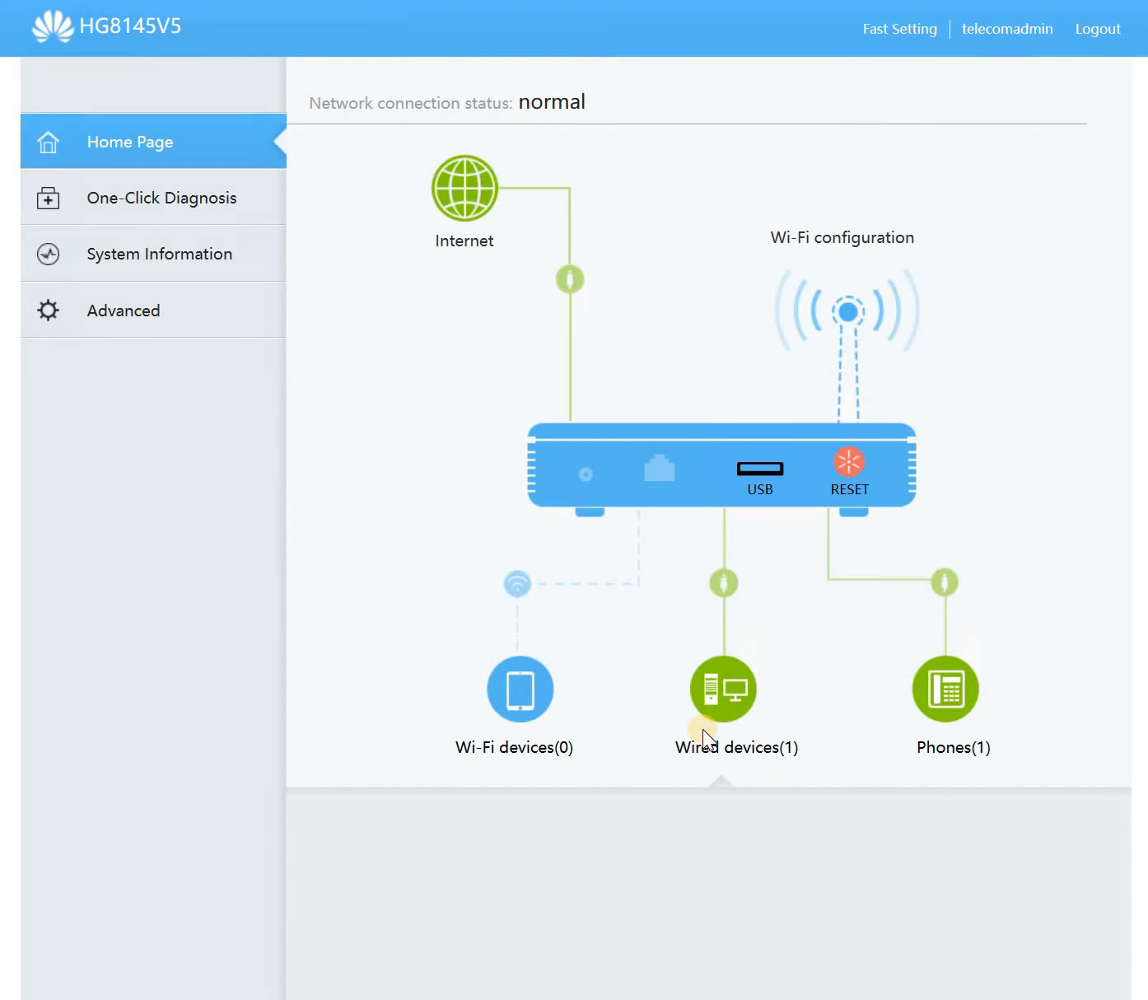
scroll(702, 760, "down", 2)
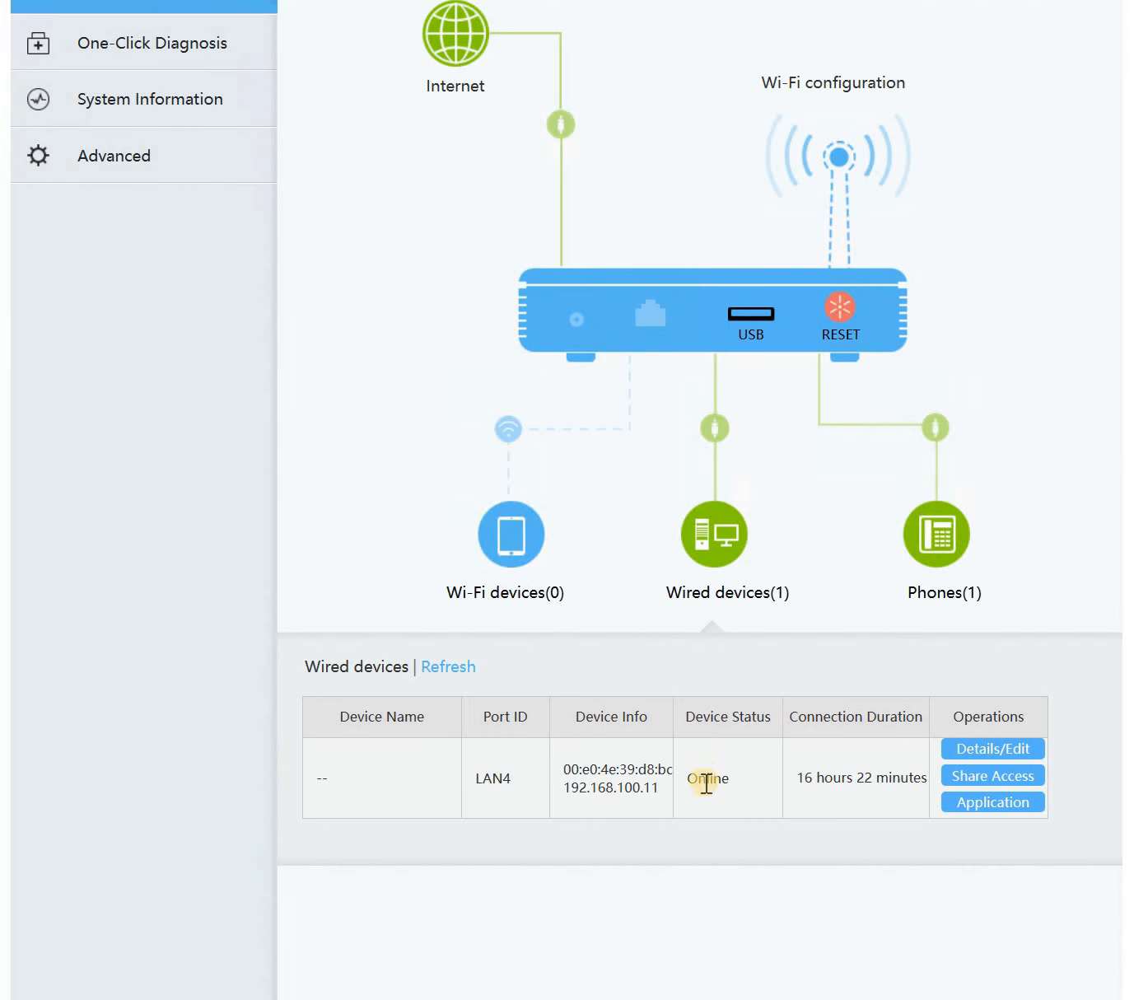
double_click(494, 781)
left_click(915, 537)
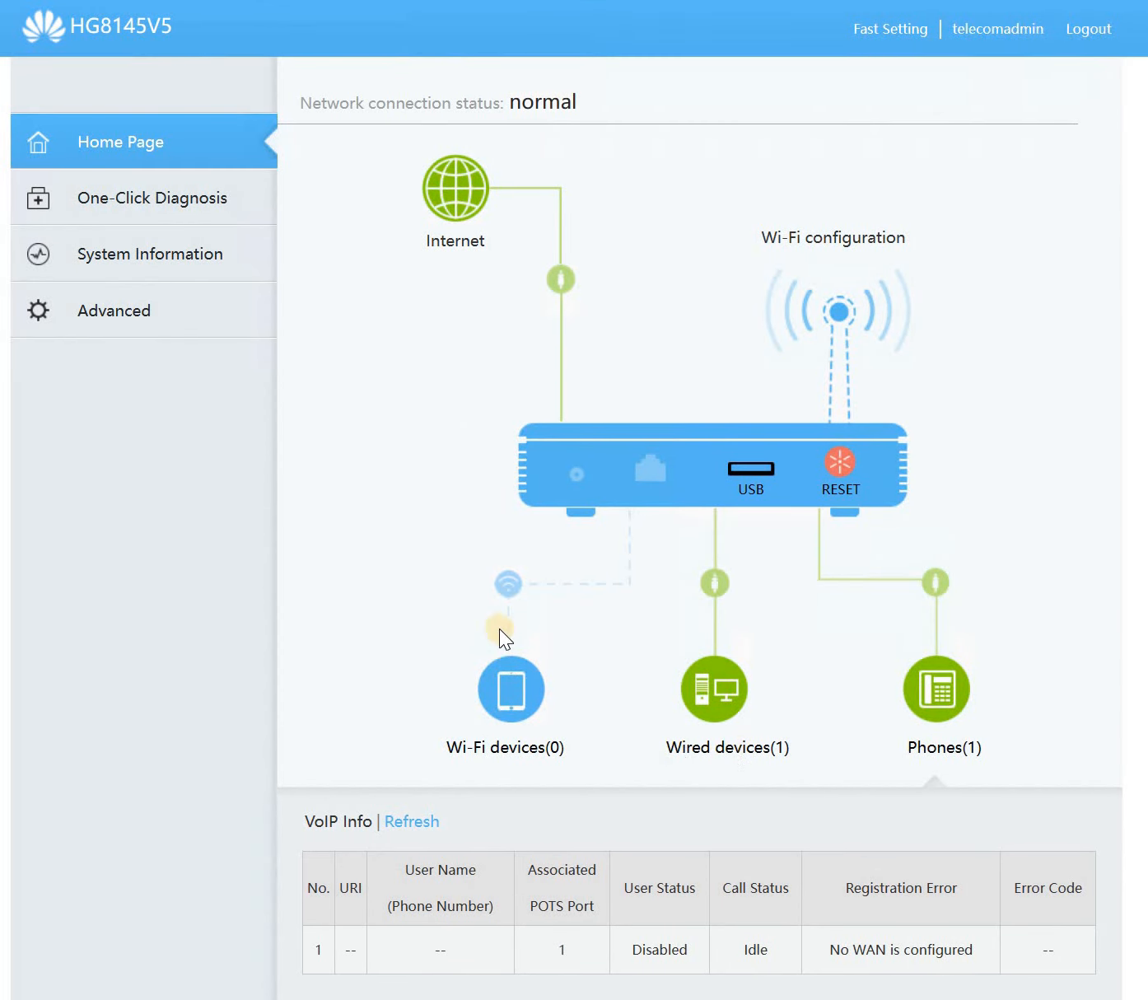
scroll(502, 635, "down", 2)
left_click(506, 546)
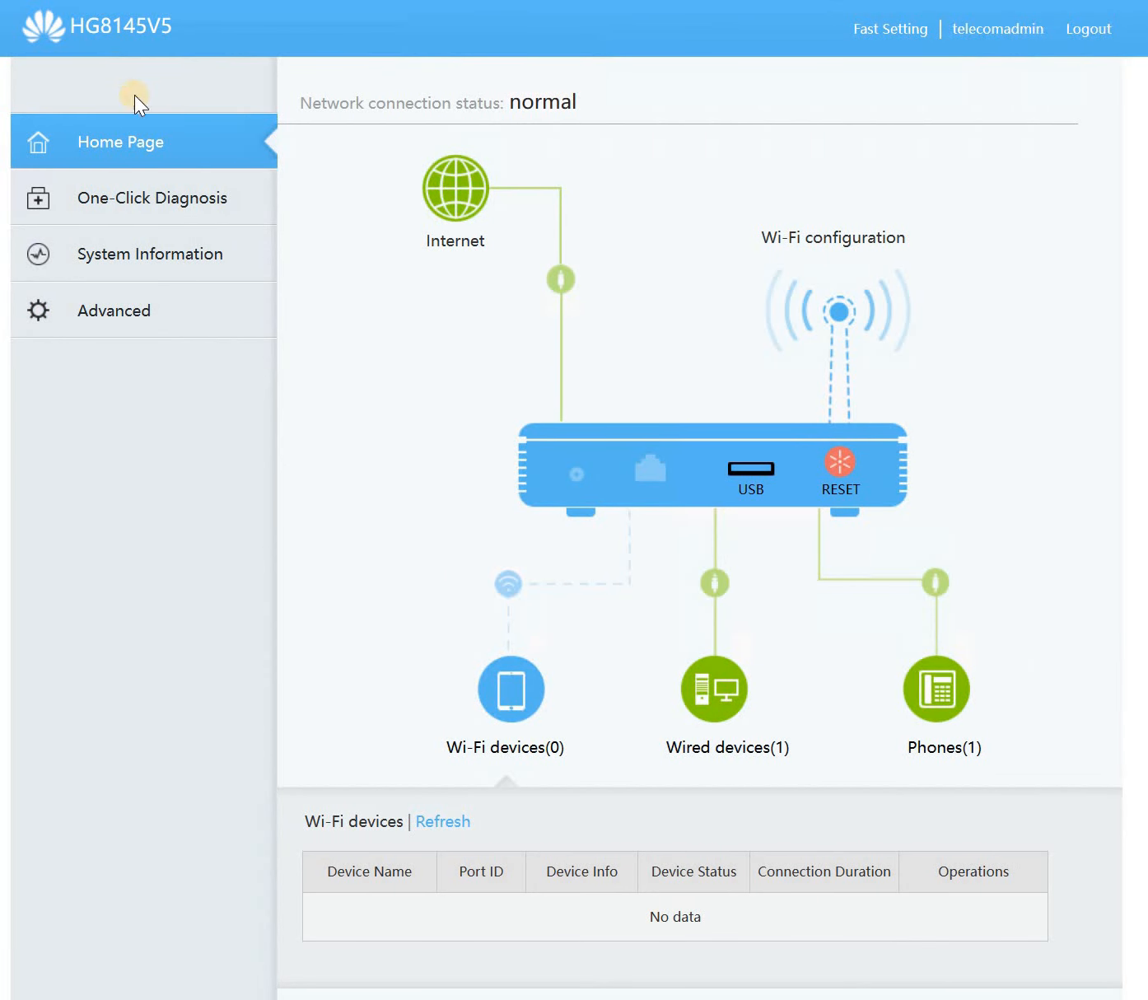
- Confirm software version V5R019C10S350 in System Information, then log out
left_click(152, 256)
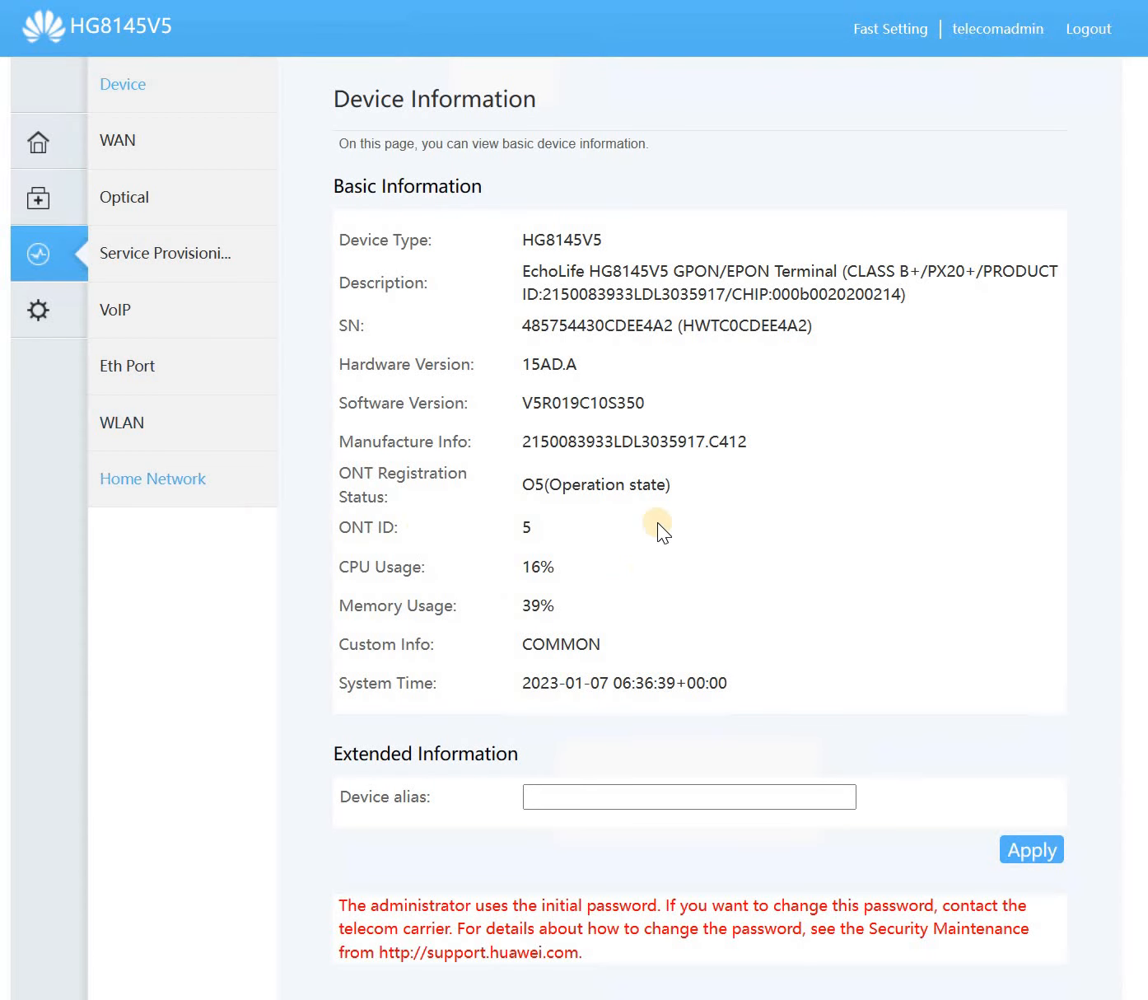
double_click(527, 402)
left_click(1073, 34)
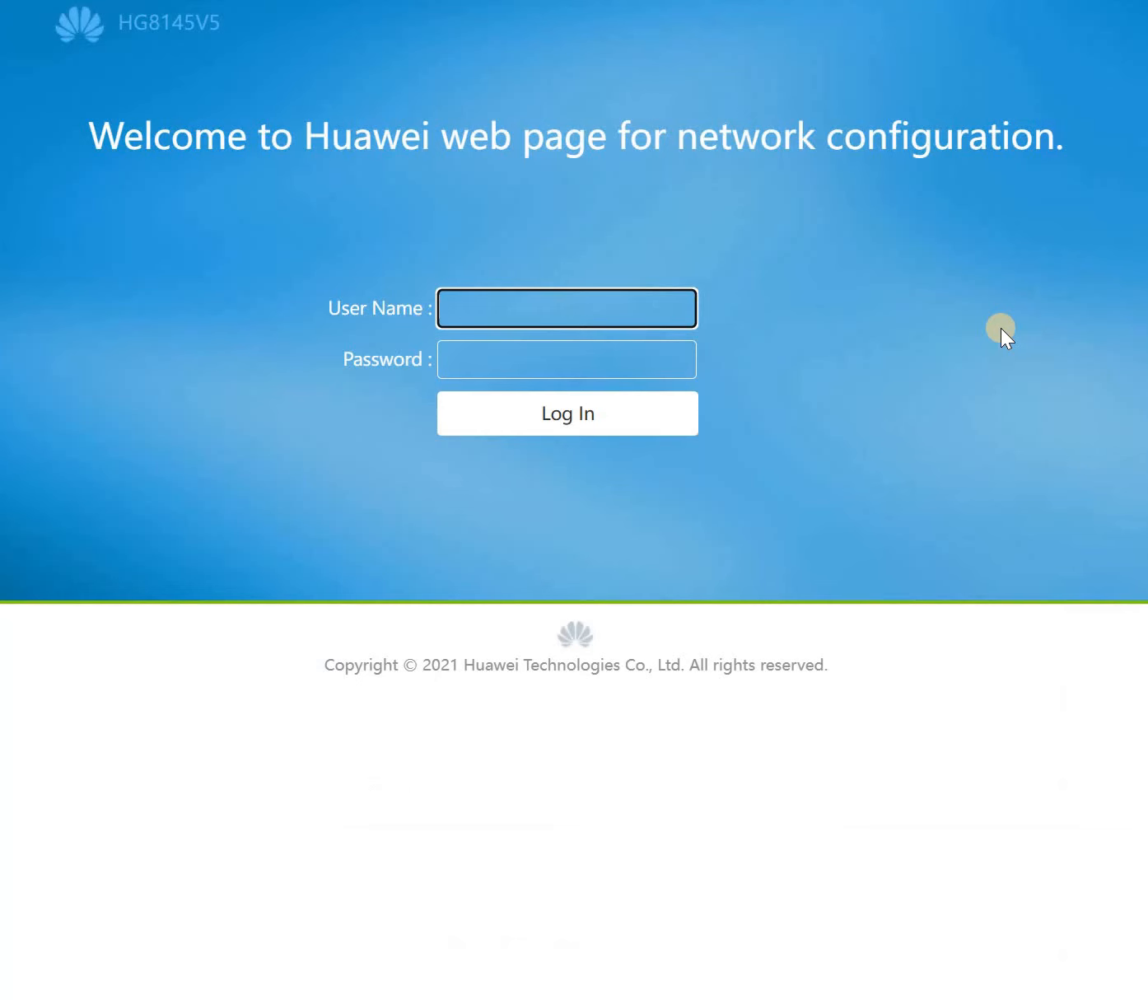
left_click(604, 297)
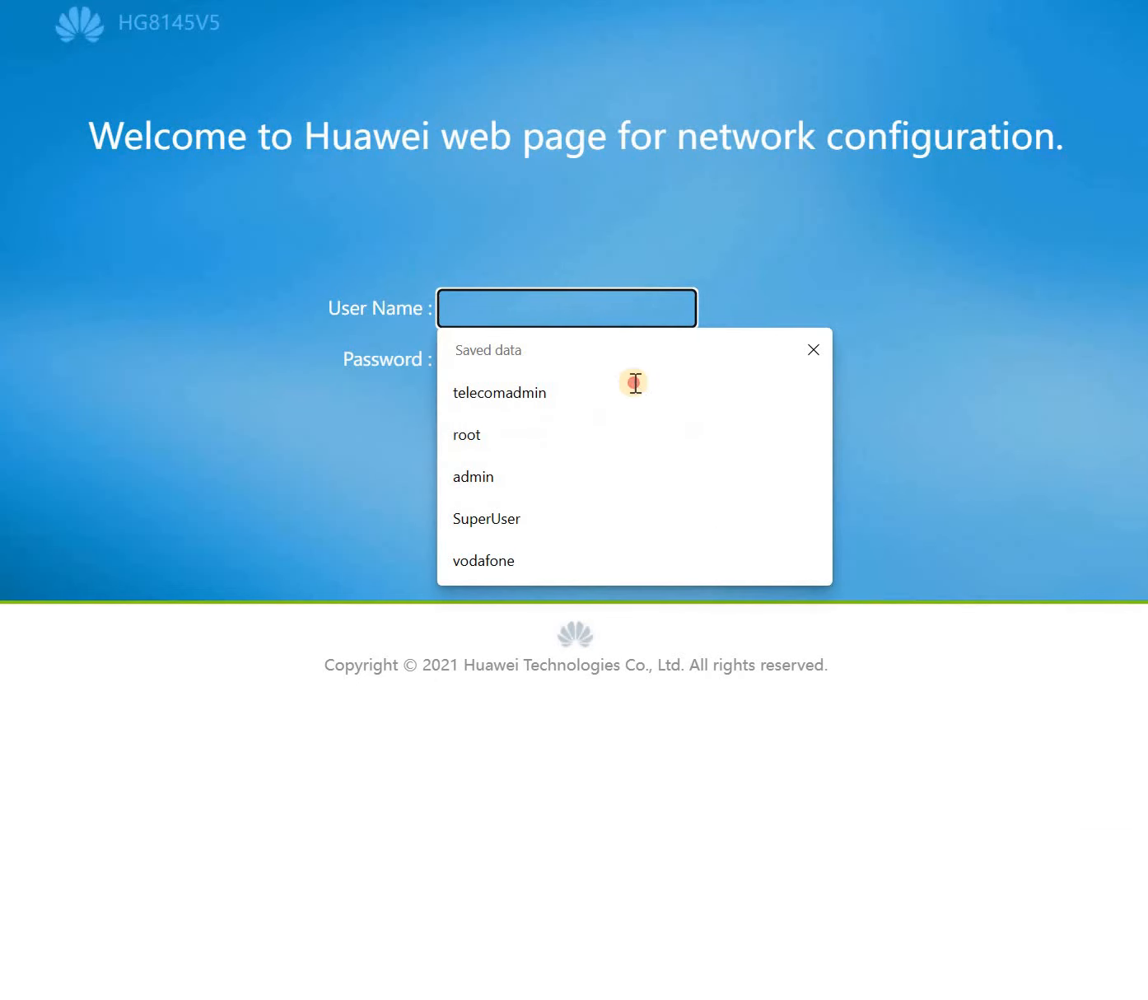
- Sign back in with the saved admin user name and the account password
left_click(605, 368)
left_click(605, 365)
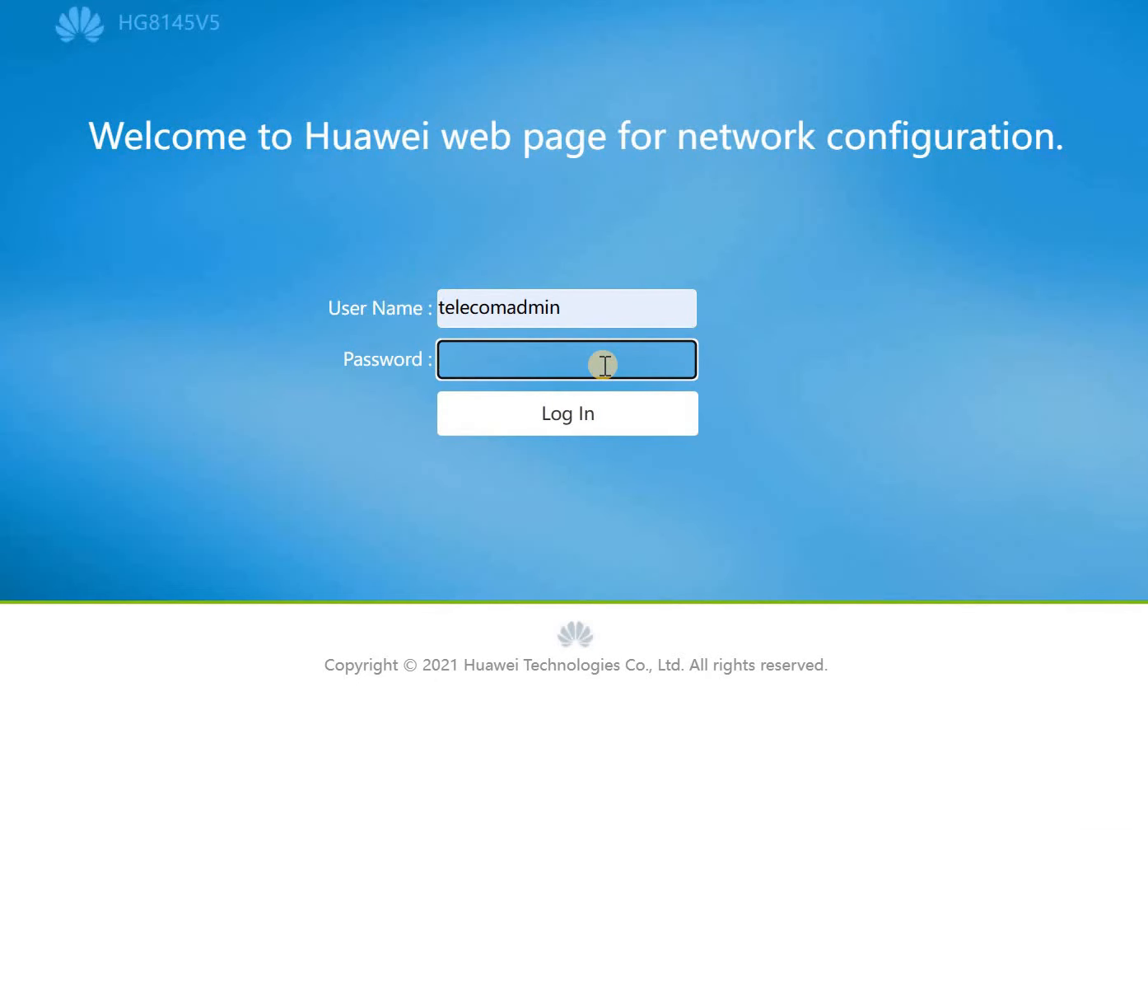
type("admintelecom")
key("Return")
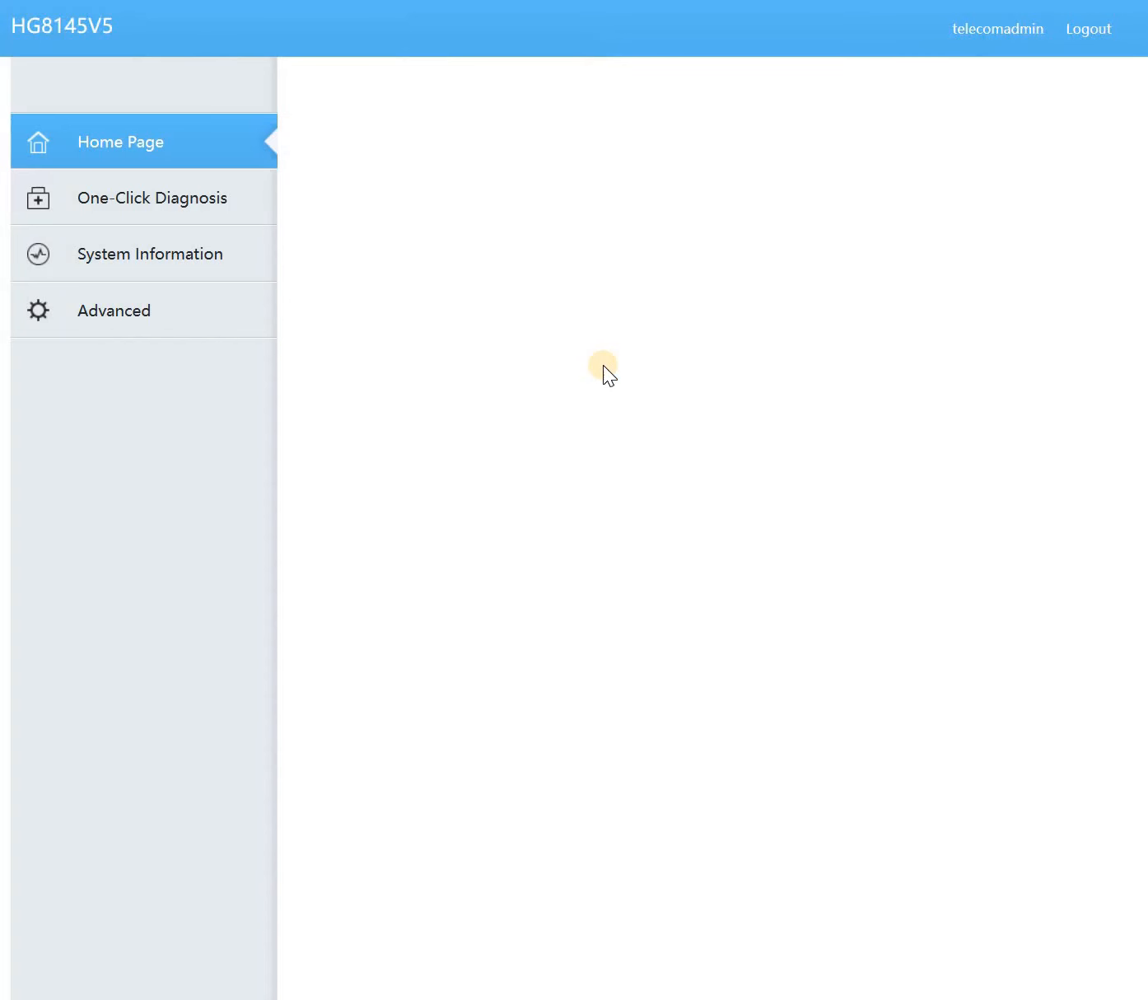